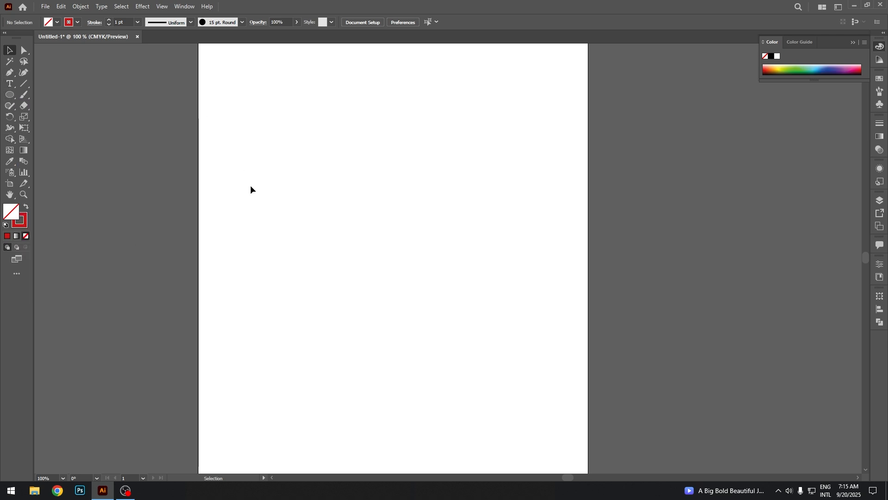
Draw a rectangle about 230 × 192 pt on the artboard and give it a red C71617 fill without a stroke.
key(m)
mouse_move(226, 138)
mouse_down()
mouse_move(331, 254)
mouse_move(379, 264)
mouse_up()
key(v)
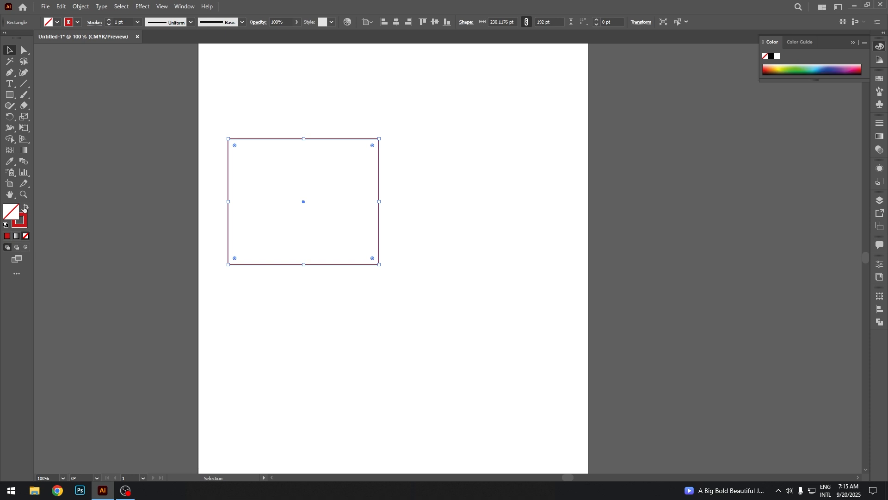
click(25, 207)
double_click(12, 213)
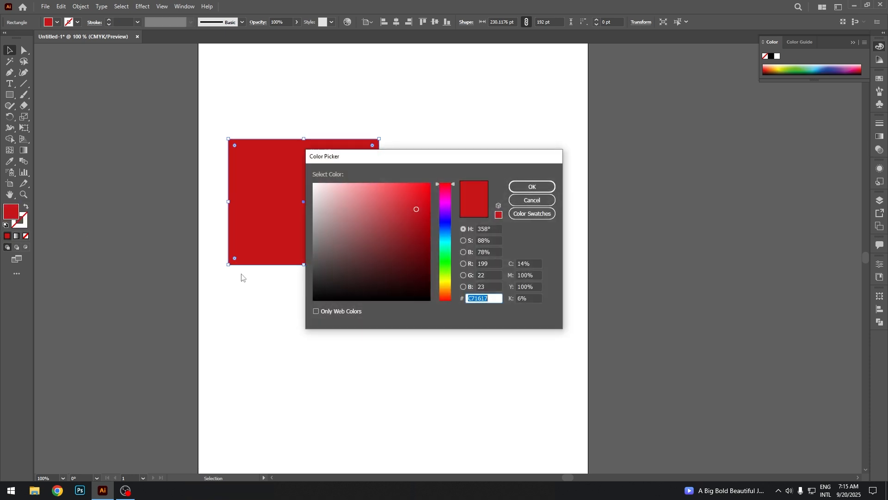
click(532, 187)
Duplicate the red rectangle, fill the copy with blue 100BD1 and overlap it on the red rectangle's lower right corner.
drag(291, 185, 464, 246)
double_click(11, 214)
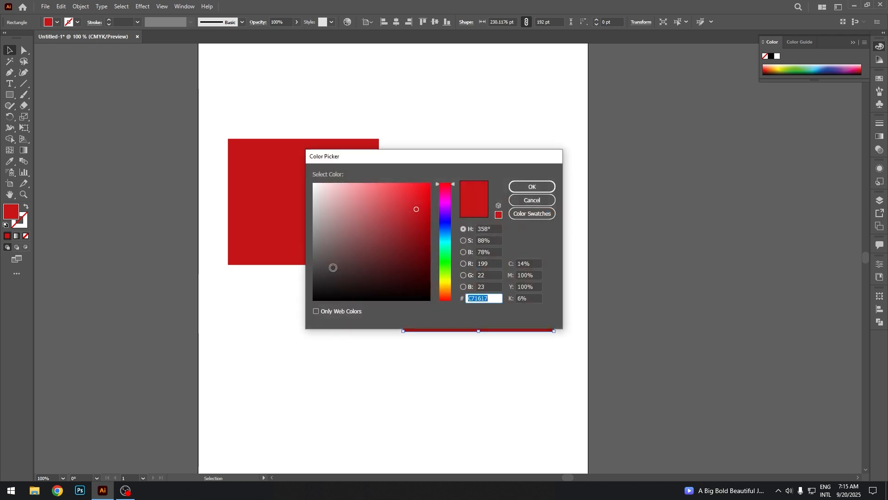
click(443, 223)
click(425, 202)
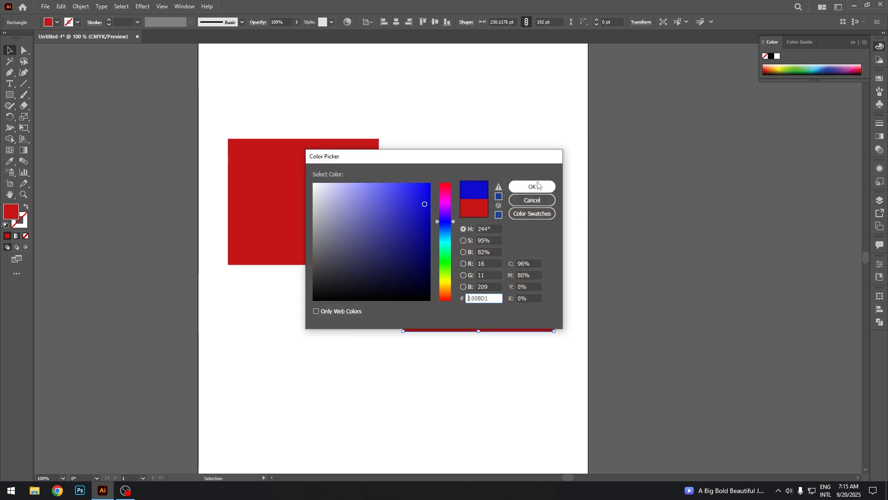
click(532, 187)
drag(478, 299, 392, 265)
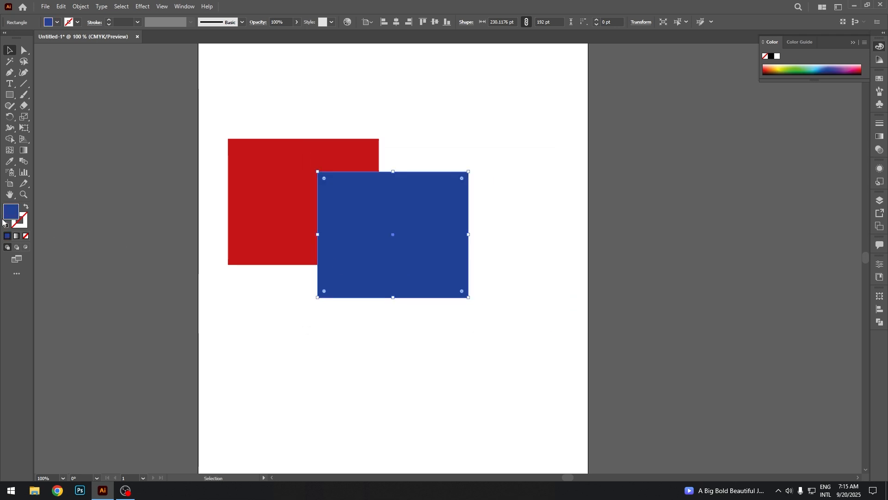
Duplicate the blue rectangle above the original and fill the copy with yellow CEC80D.
drag(391, 219, 416, 123)
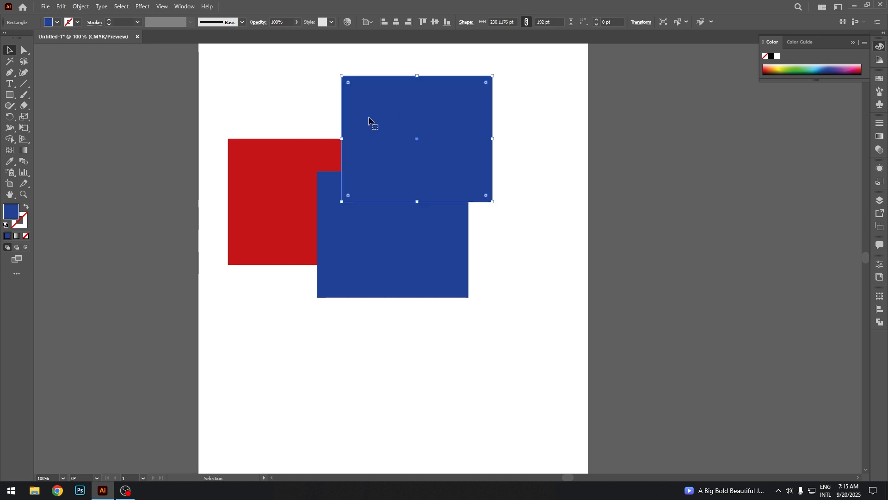
double_click(10, 211)
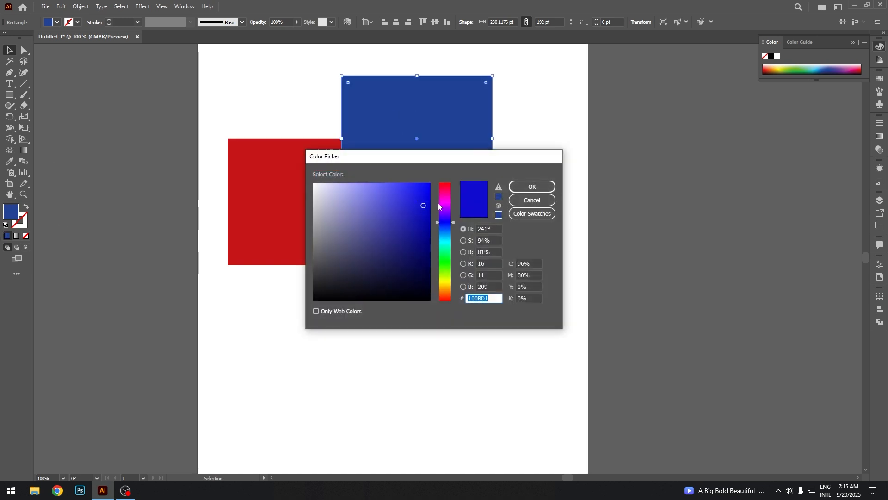
drag(440, 208, 451, 281)
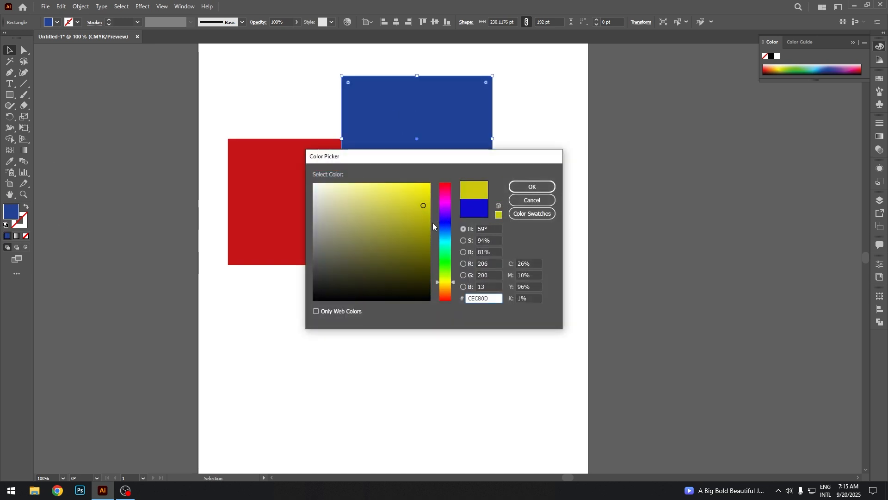
click(534, 186)
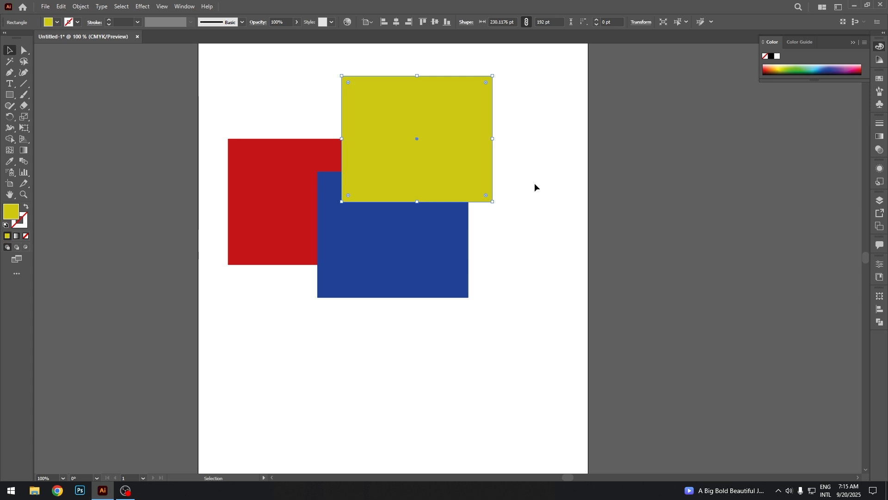
click(534, 181)
Rearrange the red, yellow and blue rectangles so all three overlap, and move them together towards the artboard's center.
drag(395, 157, 417, 136)
drag(406, 228, 415, 255)
drag(417, 163, 405, 220)
drag(328, 227, 266, 233)
drag(406, 173, 357, 177)
drag(294, 168, 435, 354)
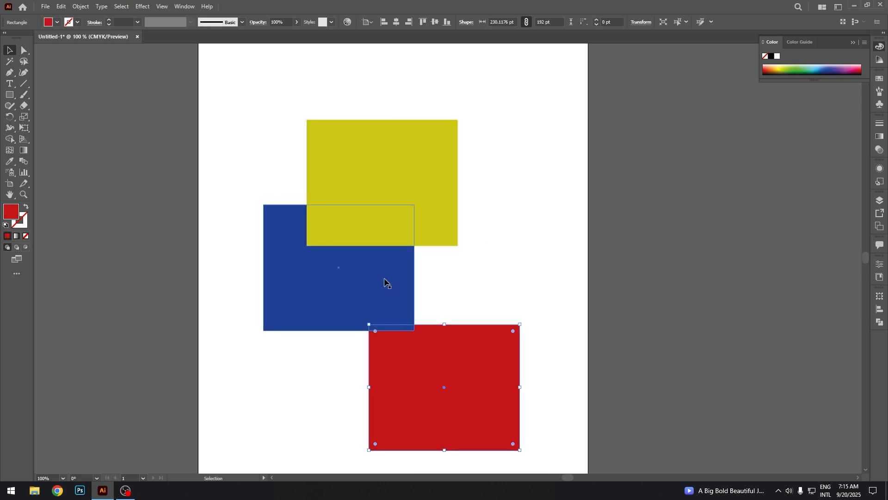
drag(475, 392, 315, 199)
drag(257, 86, 404, 303)
drag(354, 222, 437, 236)
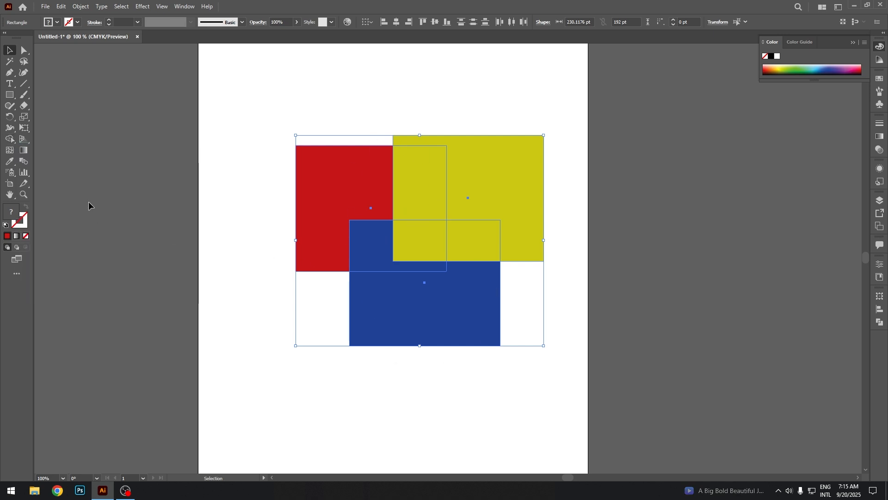
With Shape Builder, remove the yellow rectangle's regions and merge the red and blue regions into one red shape.
click(9, 139)
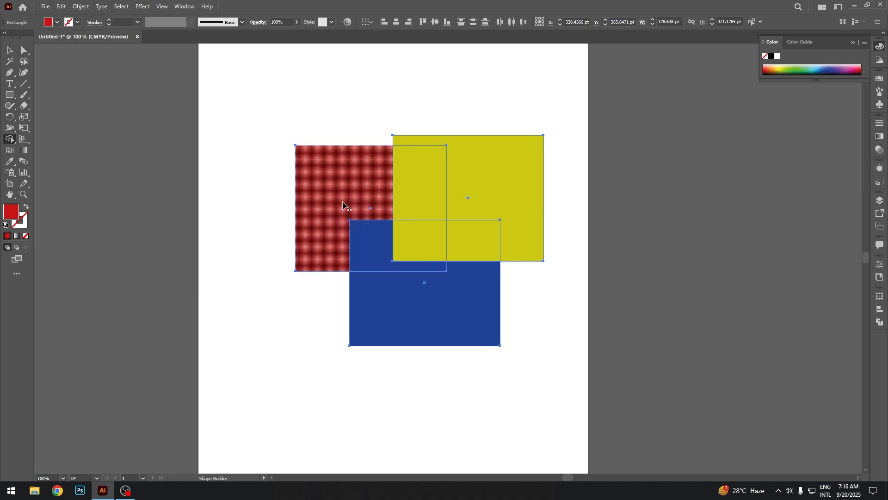
drag(343, 204, 361, 249)
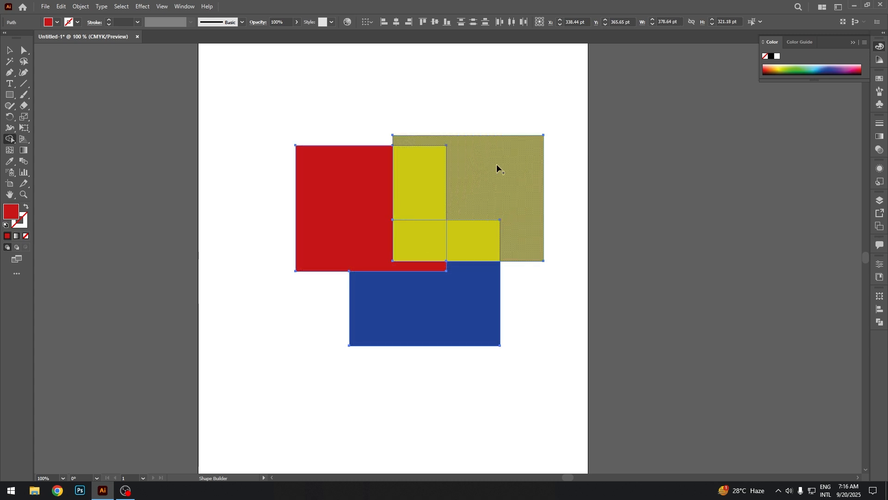
drag(565, 178, 565, 178)
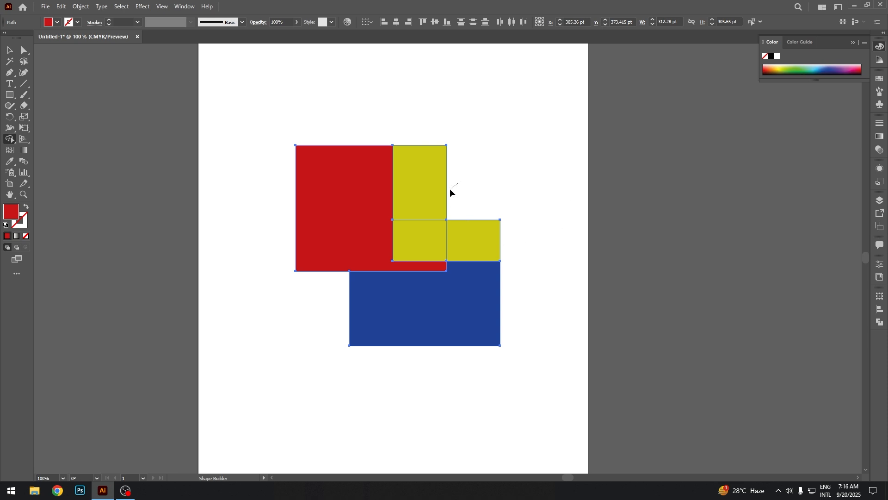
mouse_move(449, 188)
mouse_down()
mouse_move(444, 234)
mouse_move(457, 236)
mouse_up()
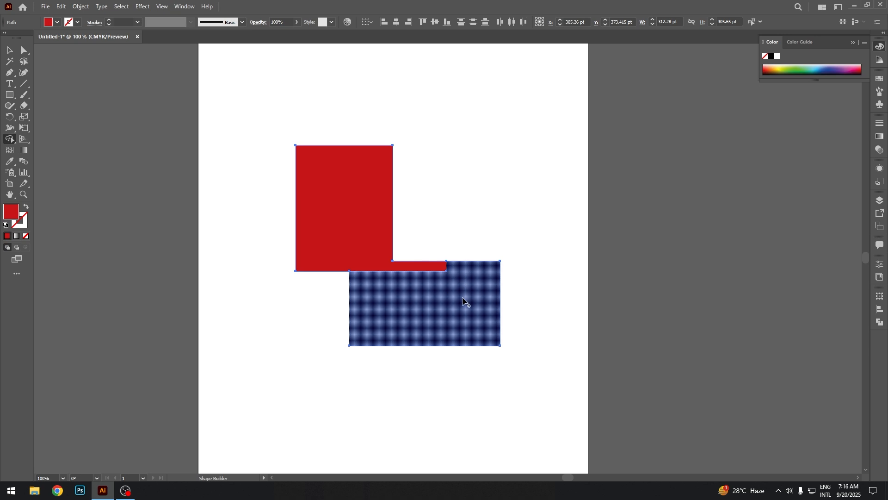
drag(393, 304, 379, 265)
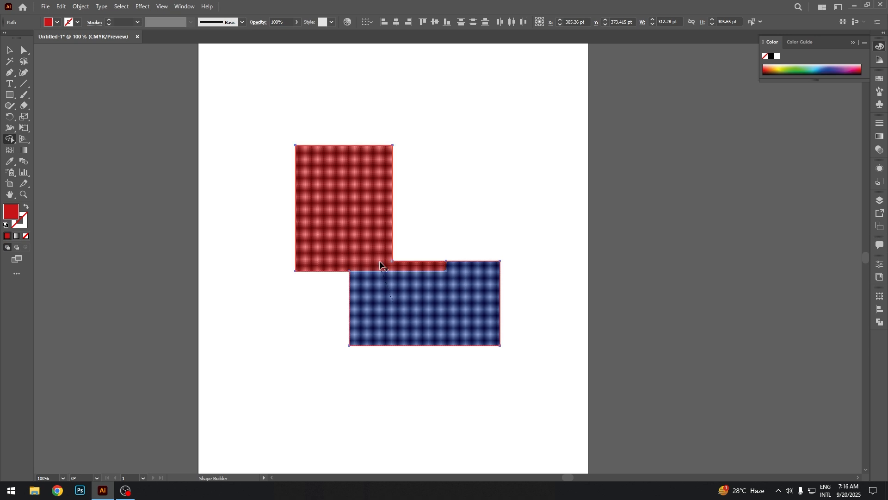
drag(379, 265, 381, 266)
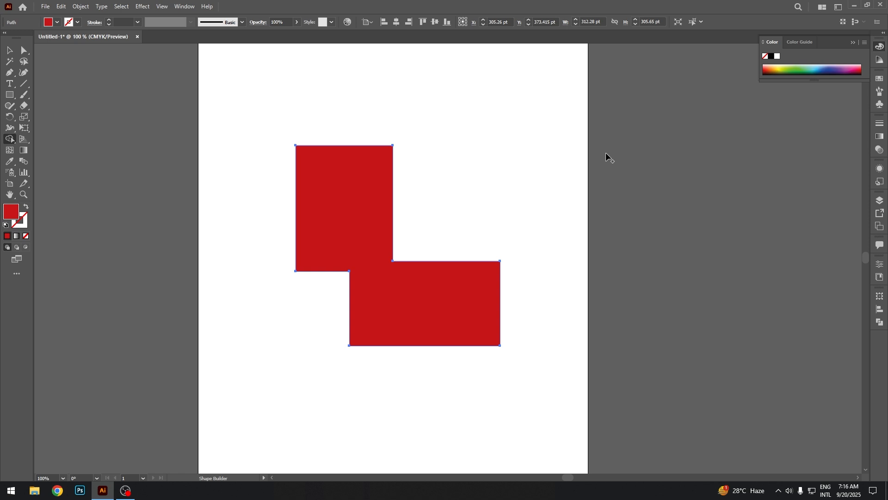
Delete the merged red shape from the artboard.
key(v)
mouse_move(454, 272)
mouse_down()
mouse_move(438, 165)
mouse_move(406, 255)
mouse_up()
key(Delete)
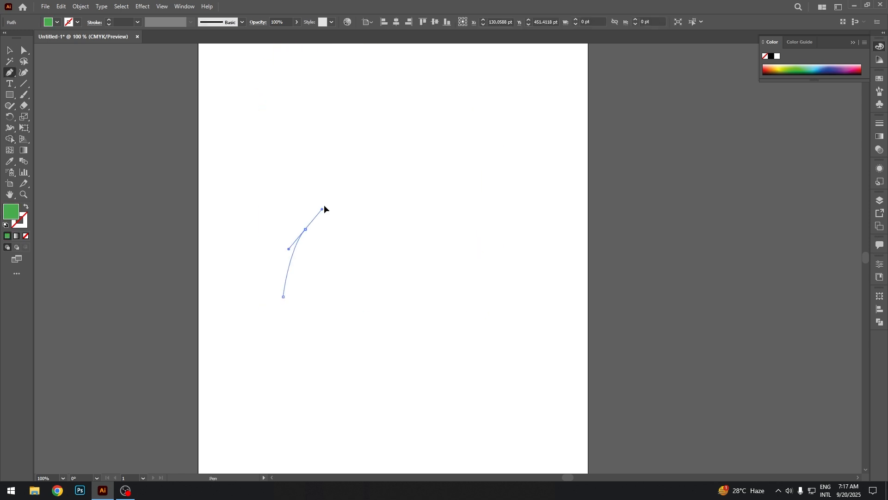
Draw a closed, wavy green shape with the Pen tool, narrow in the middle and widening towards its upper right end.
drag(323, 209, 363, 194)
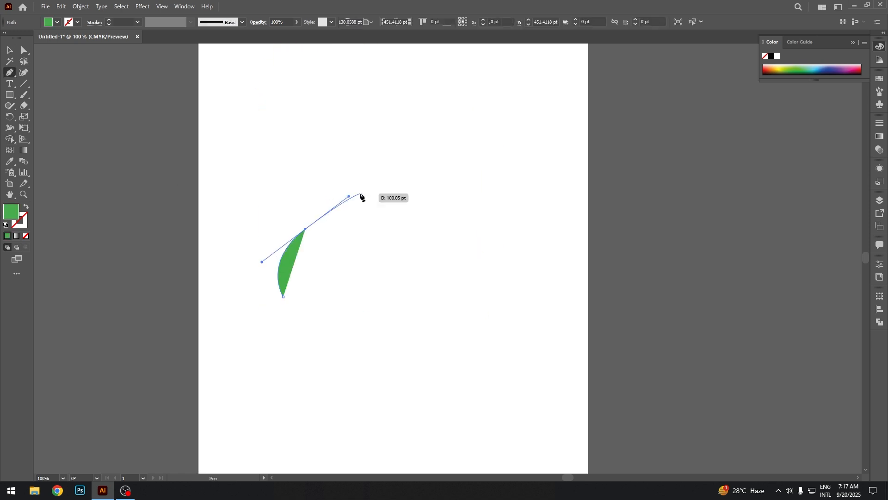
drag(417, 185, 454, 157)
drag(483, 111, 512, 105)
drag(543, 188, 491, 218)
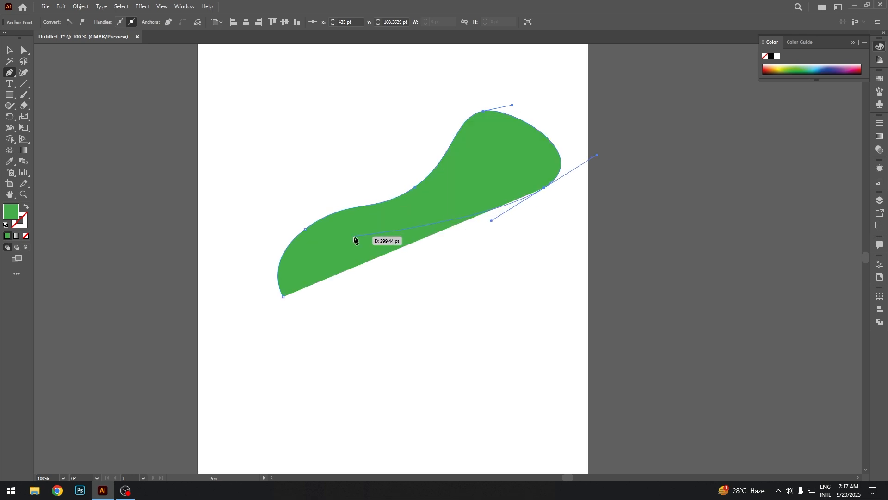
drag(349, 244, 293, 284)
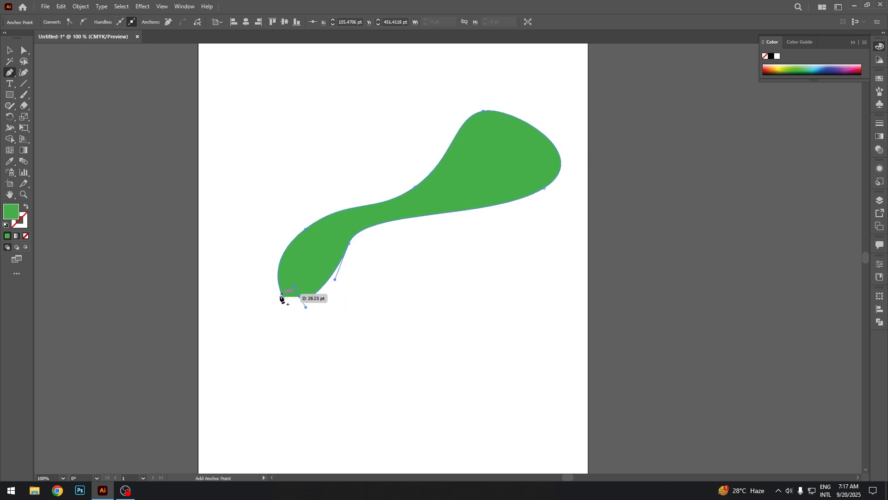
click(283, 296)
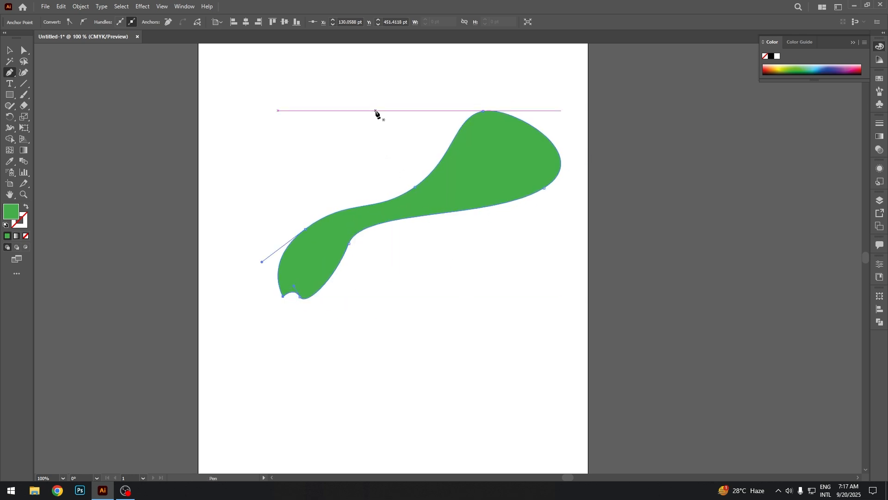
Draw a thin, closed green crescent below the wavy shape with two curved Pen tool segments.
click(327, 330)
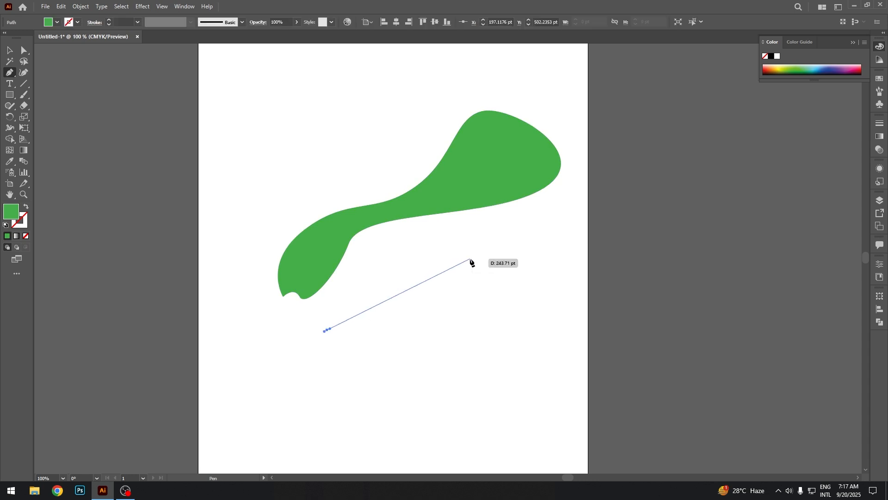
drag(515, 249, 642, 247)
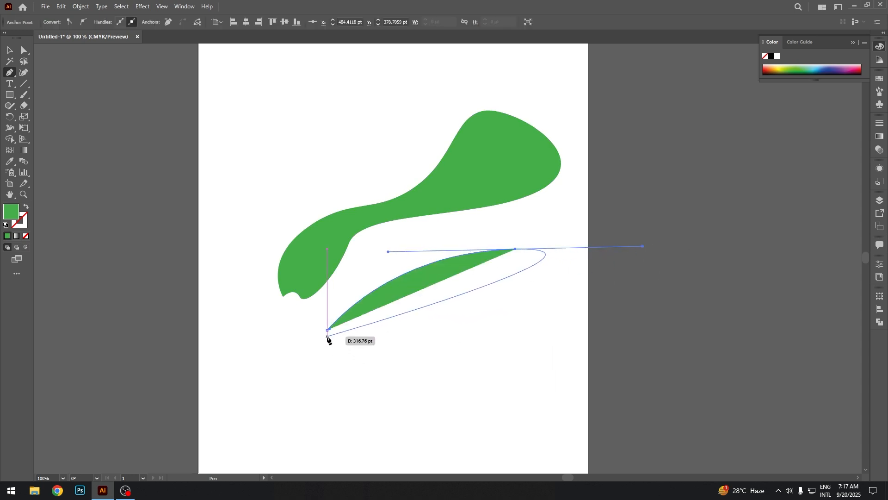
drag(327, 331, 203, 419)
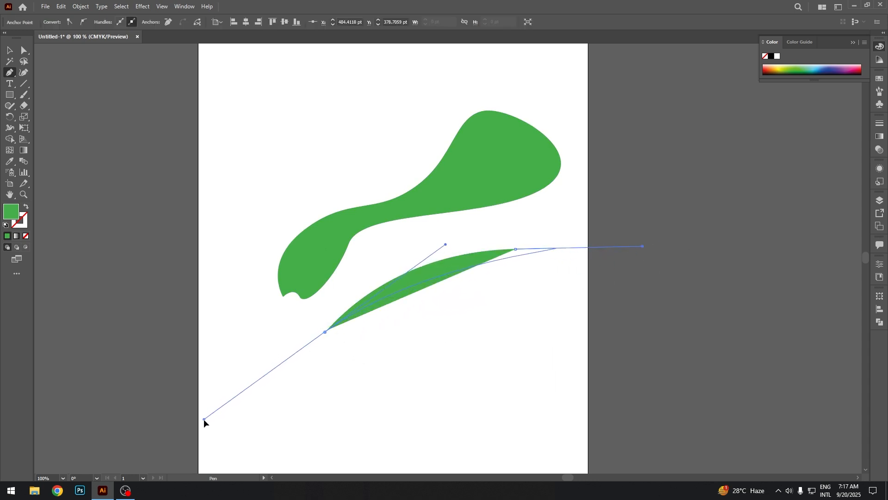
key(v)
key(space)
drag(418, 258, 447, 313)
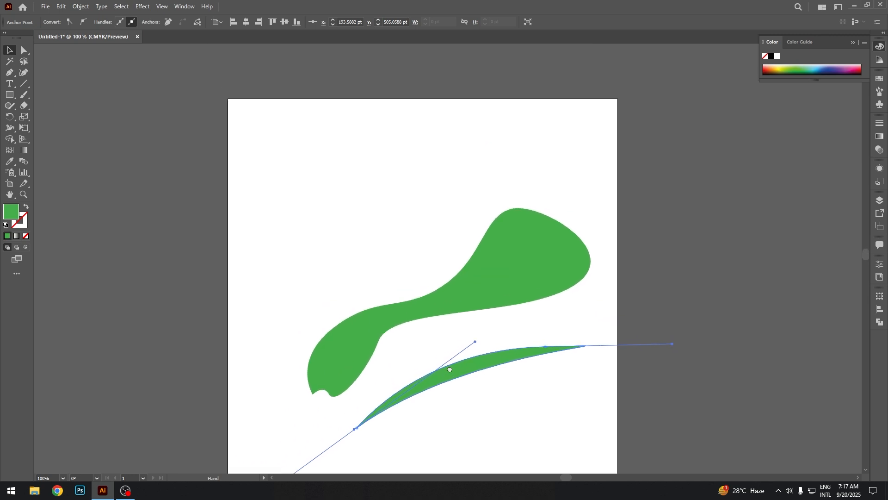
Draw a closed, slanted green quadrilateral with straight Pen tool segments above the wavy shape.
key(m)
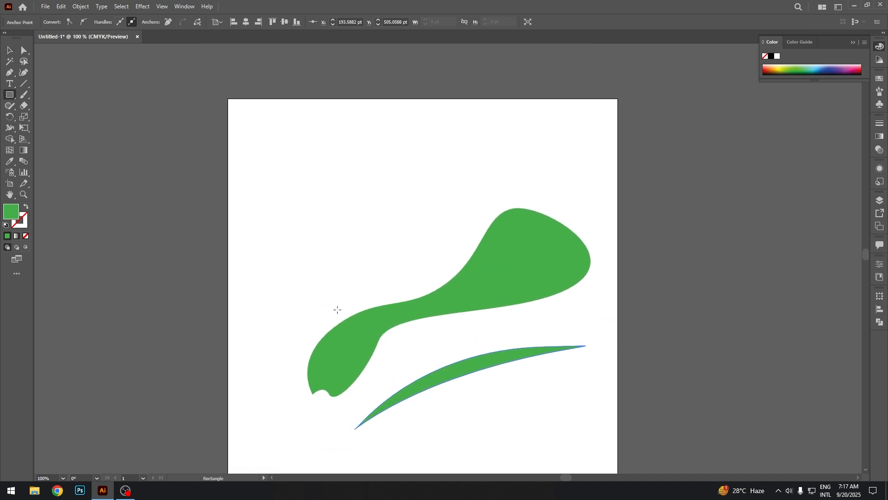
key(p)
click(317, 293)
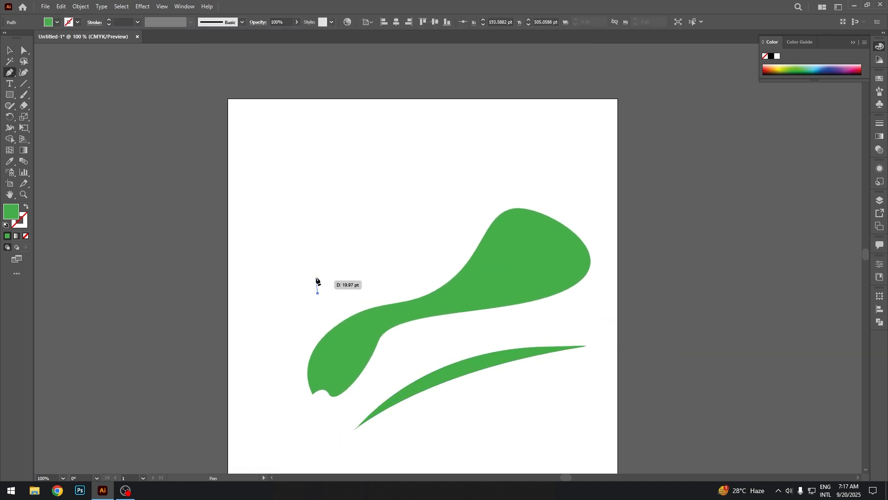
click(304, 222)
click(457, 166)
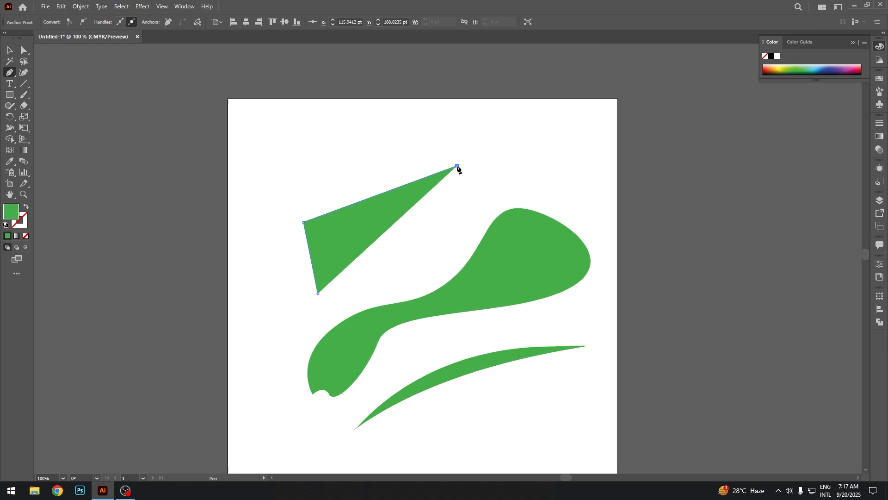
click(465, 215)
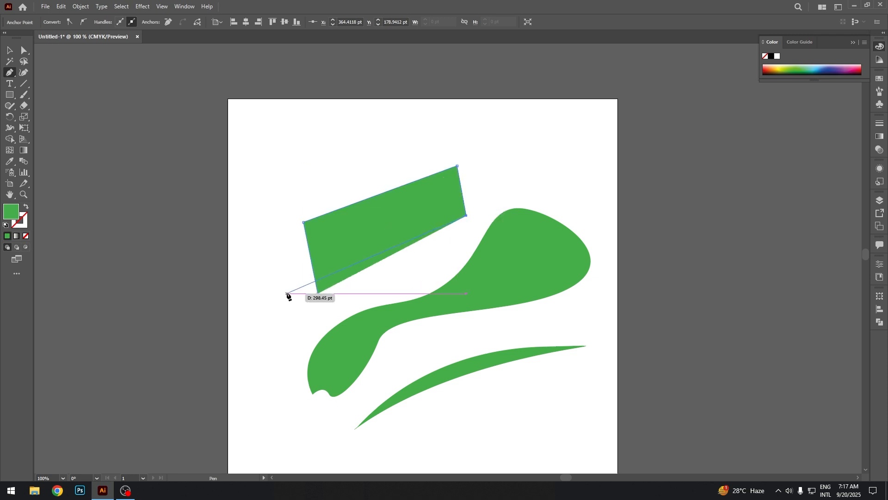
click(318, 293)
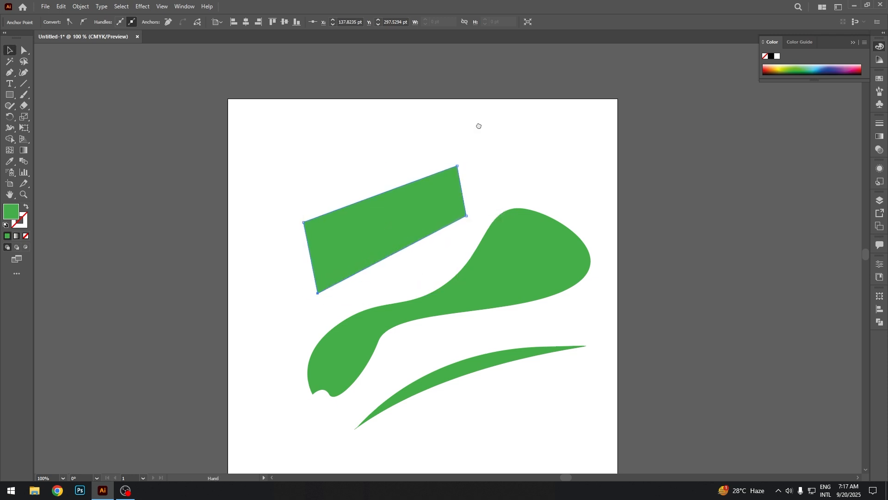
Draw a long green triangle about 440 pt wide with the Pen tool, from the quadrilateral to beyond the artboard's right edge.
click(430, 157)
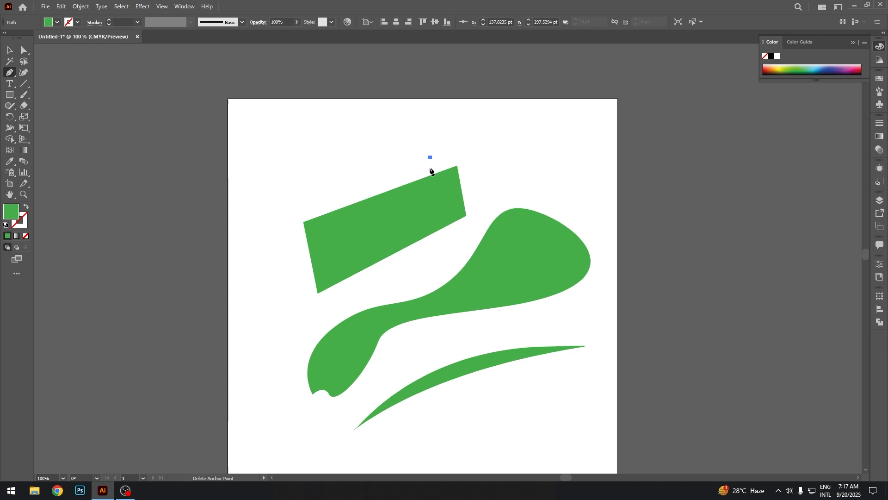
click(430, 240)
click(719, 100)
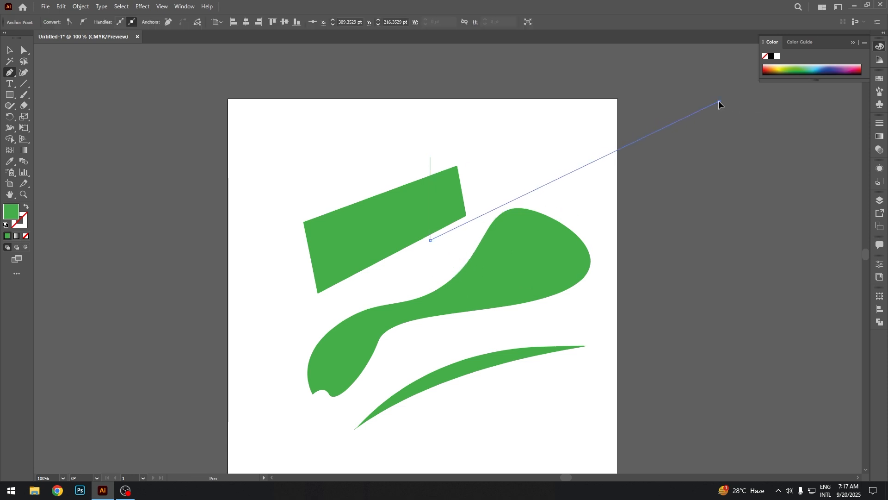
click(431, 157)
scroll(436, 169, down, 3)
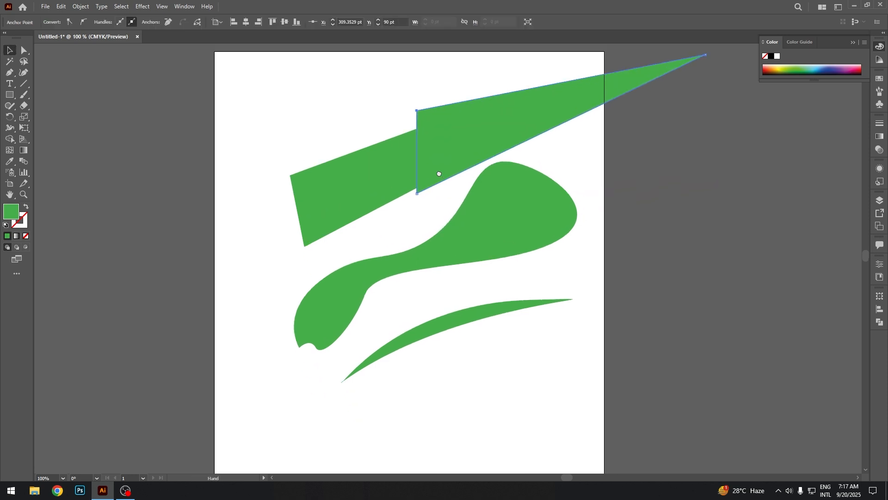
key(v)
Fill the long triangle with golden yellow (D6A712) and deselect it.
double_click(4, 216)
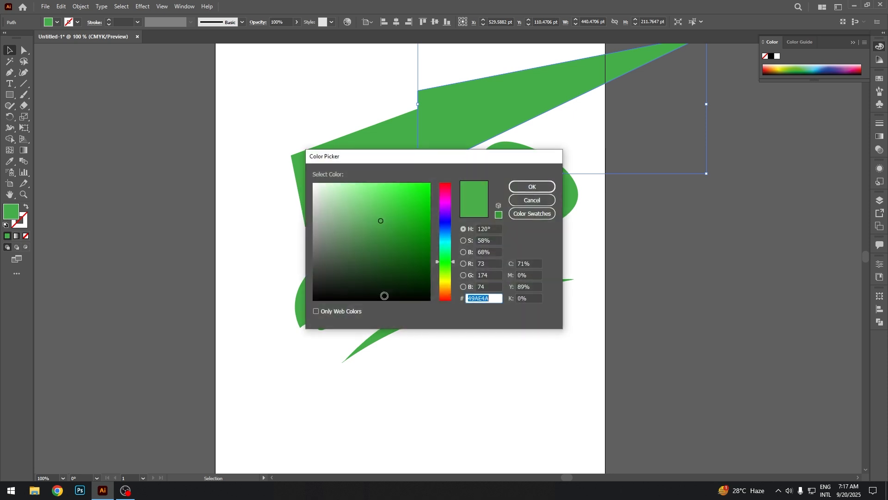
drag(447, 257, 447, 285)
drag(414, 202, 420, 202)
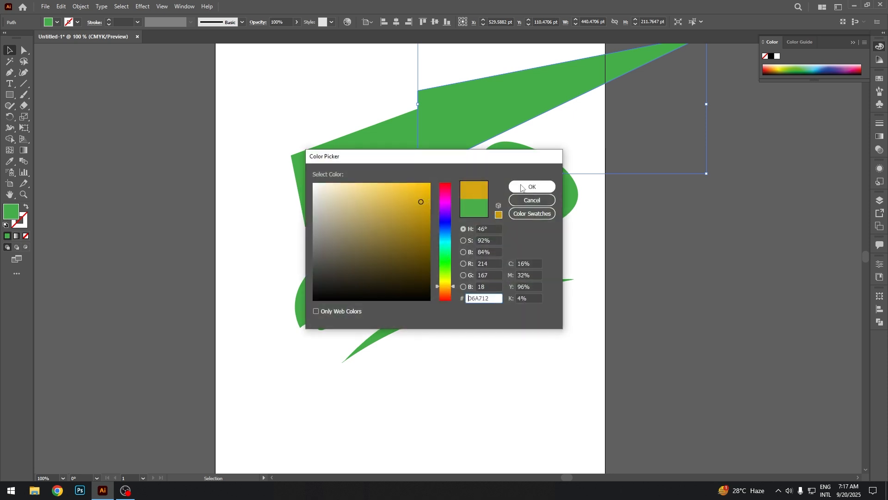
click(530, 187)
click(651, 260)
Fill the slanted quadrilateral beside the yellow triangle with dark orange (C6750A) and deselect it.
click(391, 155)
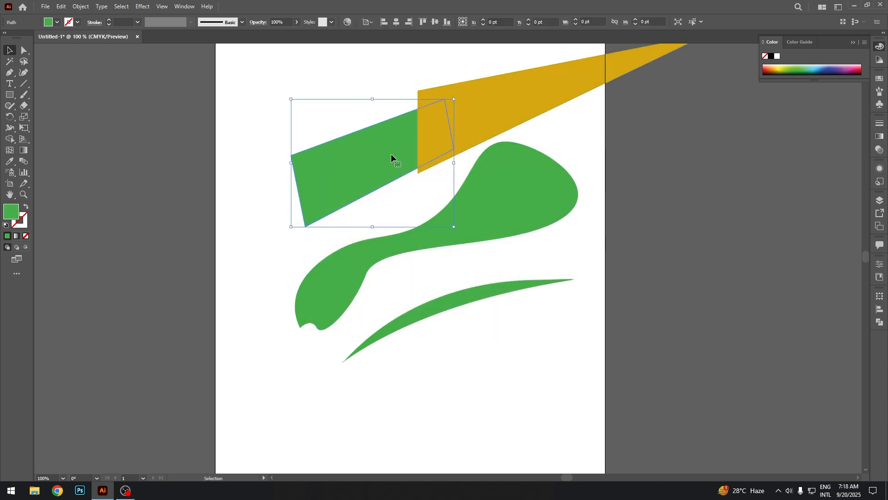
double_click(4, 213)
drag(449, 292, 450, 289)
click(425, 207)
click(547, 187)
click(668, 255)
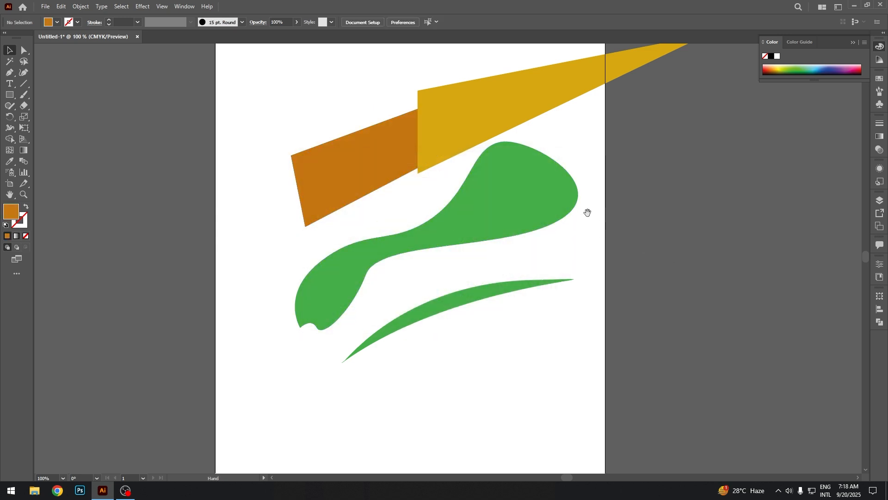
Draw an upright rectangle about 277 by 402 pt over the middle of all the shapes and shift it slightly upward.
drag(587, 213, 600, 270)
key(m)
drag(362, 140, 544, 403)
key(v)
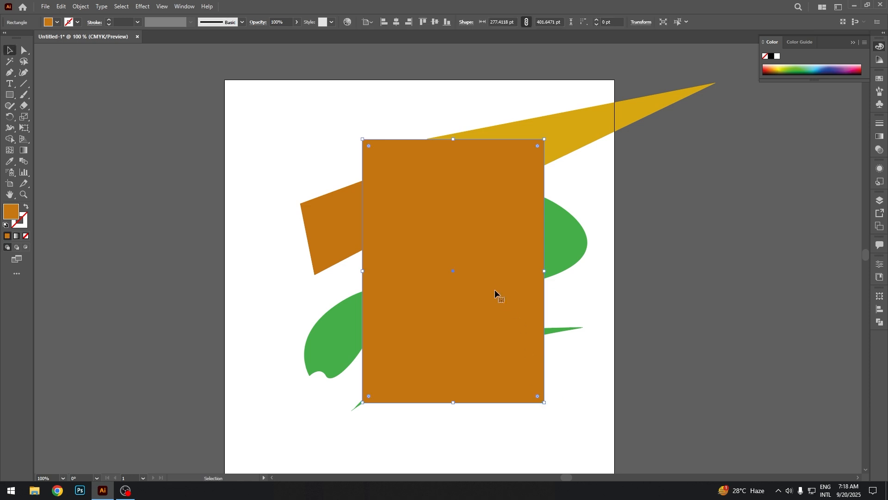
drag(491, 253, 486, 234)
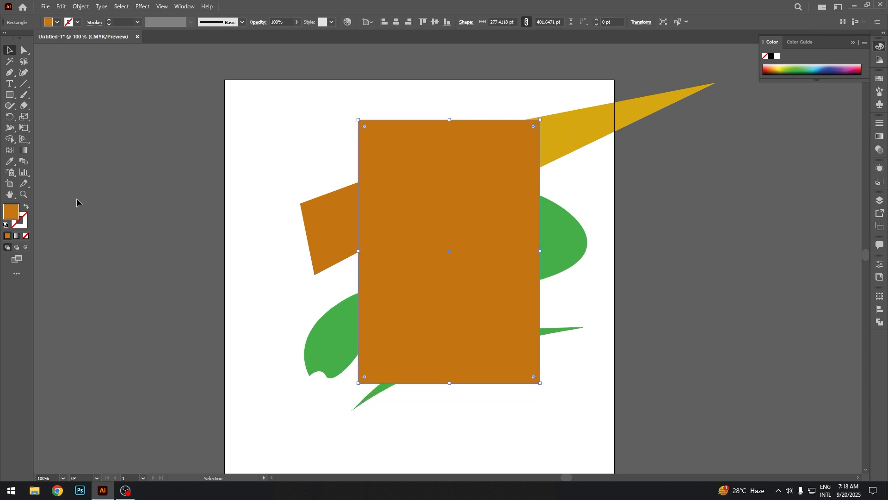
Fill the rectangle with blue (1520F9) and stretch its upper edge to a height of about 413 pt.
double_click(14, 212)
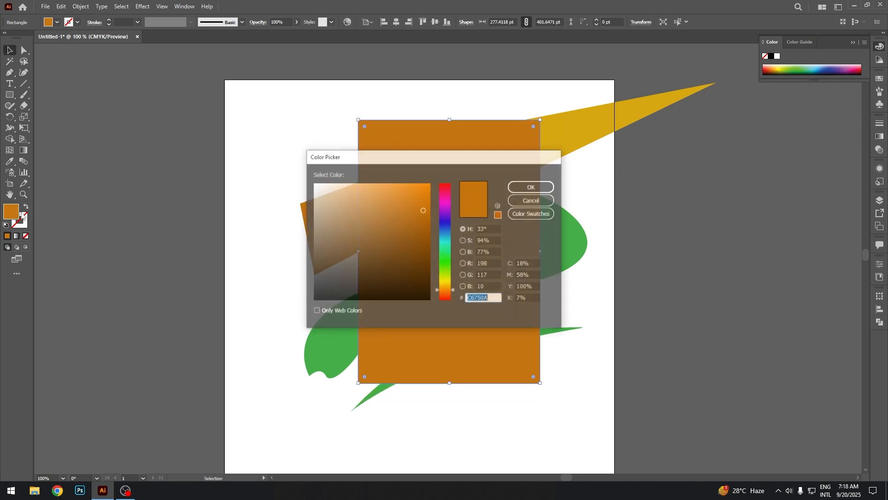
click(445, 223)
drag(422, 213, 420, 185)
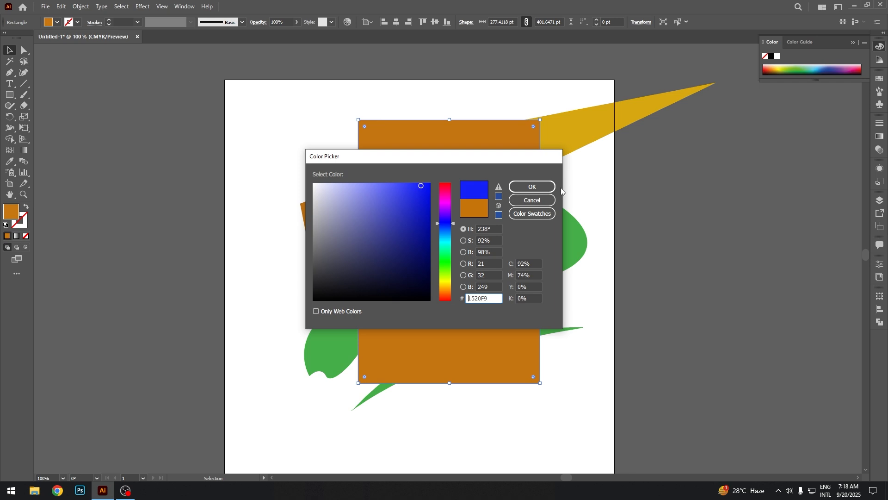
click(541, 186)
click(609, 210)
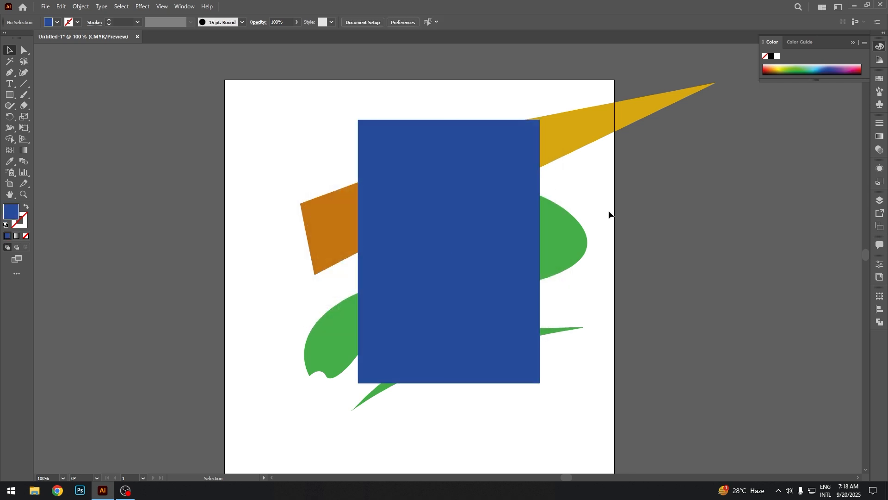
click(471, 187)
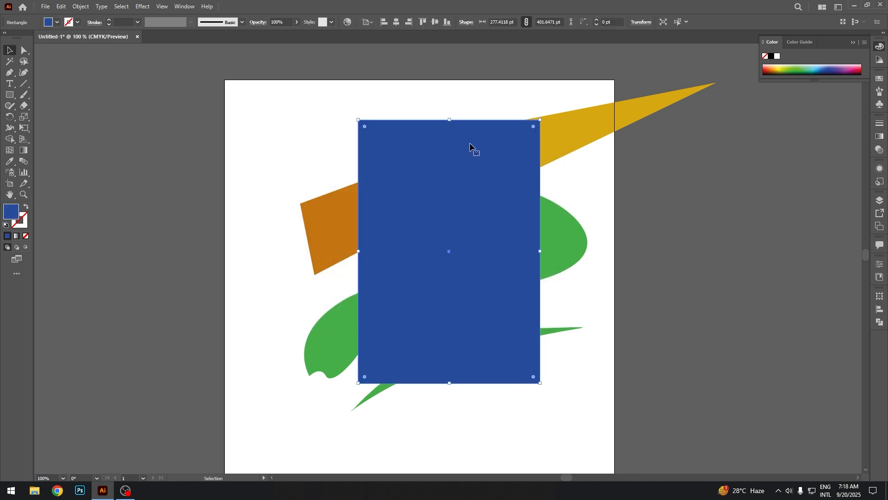
drag(448, 120, 448, 112)
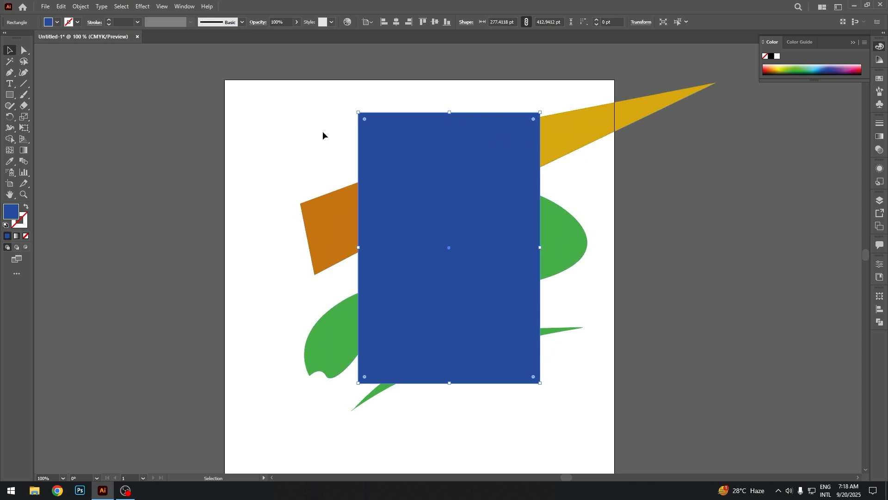
Select all the shapes and remove every part outside the blue rectangle with the Shape Builder tool.
drag(304, 109, 638, 428)
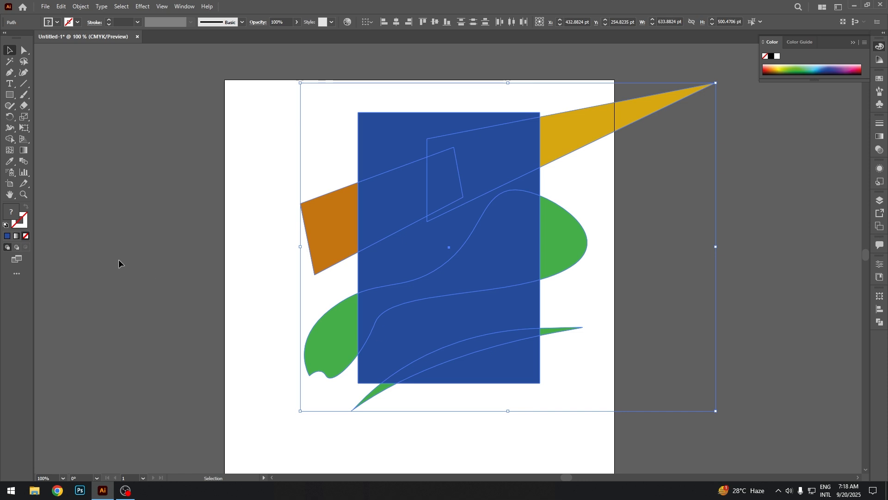
click(9, 141)
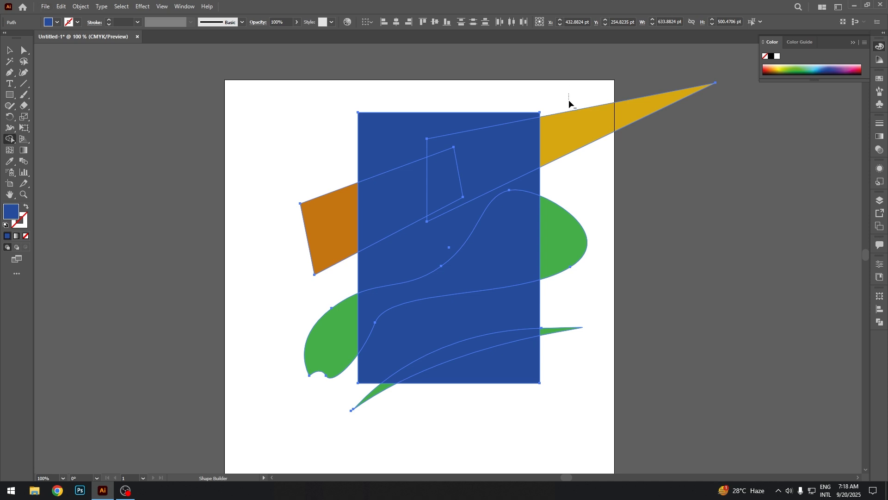
drag(569, 100, 571, 147)
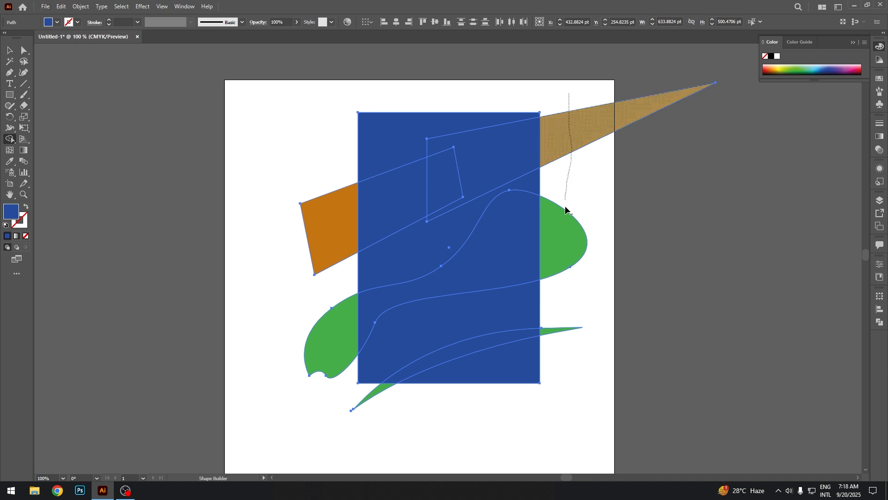
drag(565, 205, 559, 345)
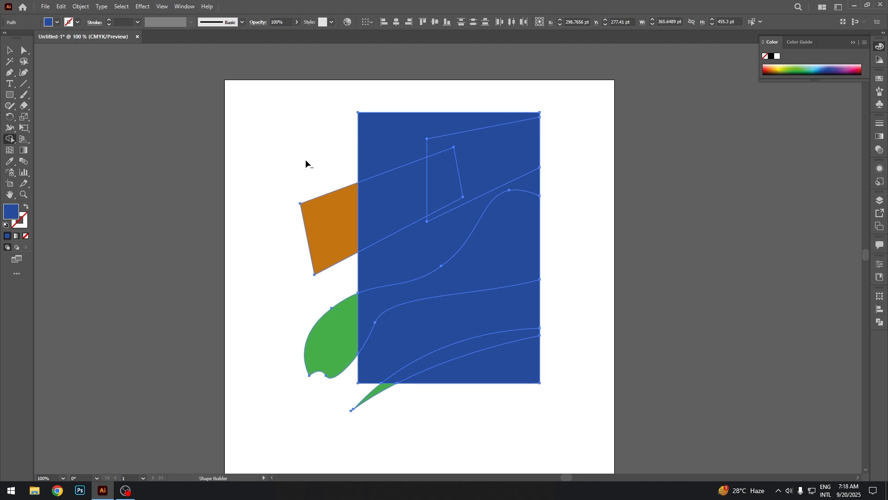
drag(306, 166, 330, 432)
drag(360, 400, 352, 402)
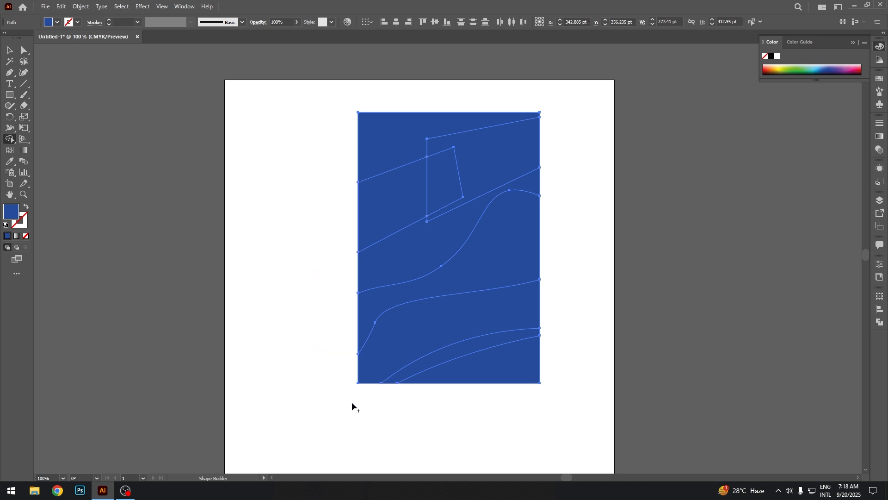
Move the blue rectangle off the trimmed shapes, beyond the artboard's right edge, and delete all the artwork.
key(v)
click(360, 407)
drag(483, 254, 739, 257)
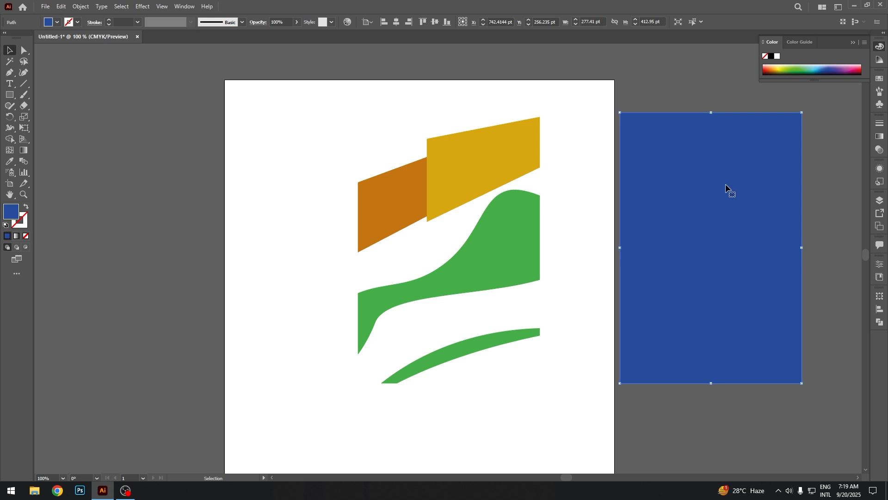
drag(303, 103, 804, 436)
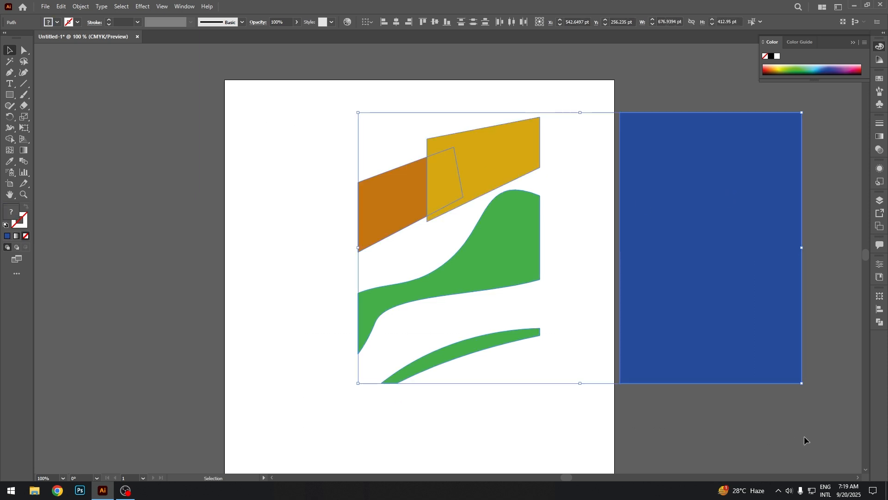
key(Delete)
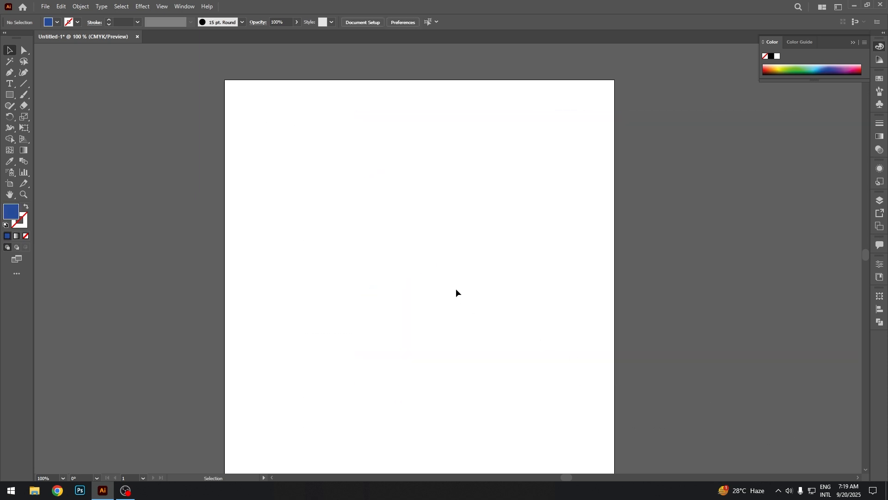
Draw a blue square about 209 pt wide over the artboard's left edge and place two copies, one above and one at the lower right.
drag(456, 292, 417, 226)
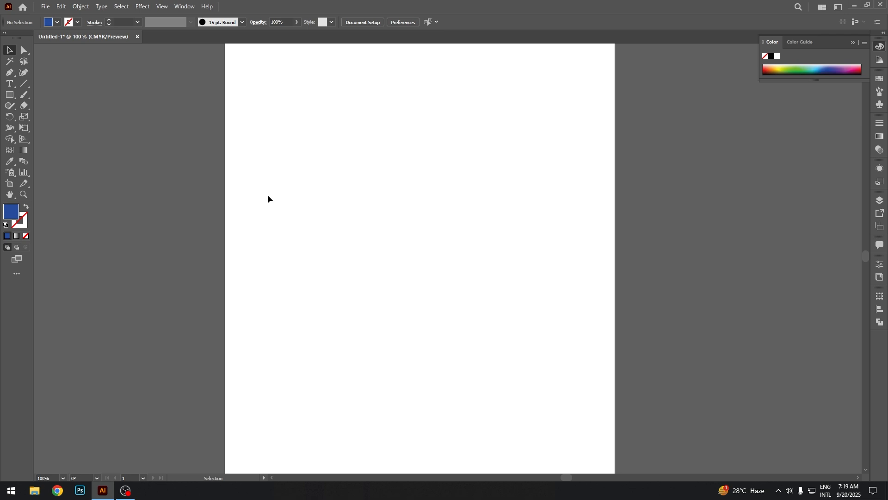
key(m)
drag(180, 182, 317, 319)
key(v)
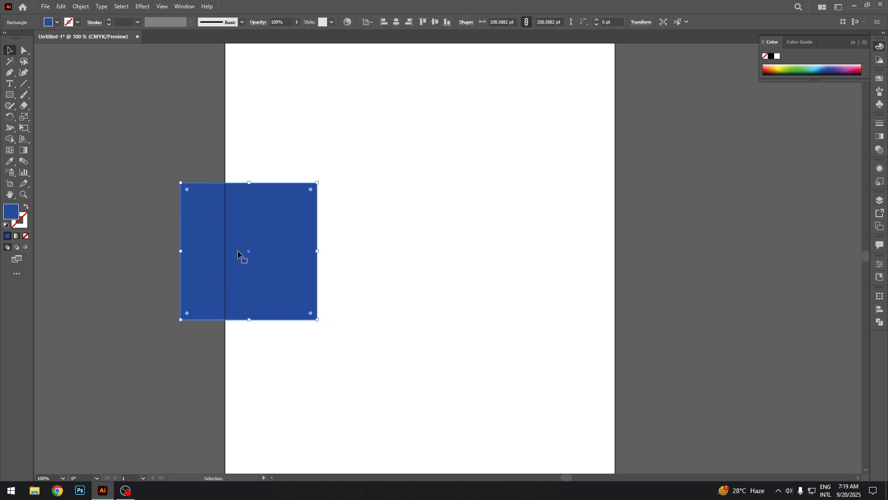
drag(238, 254, 516, 281)
Fill the lower right square with a bright magenta pink.
double_click(11, 212)
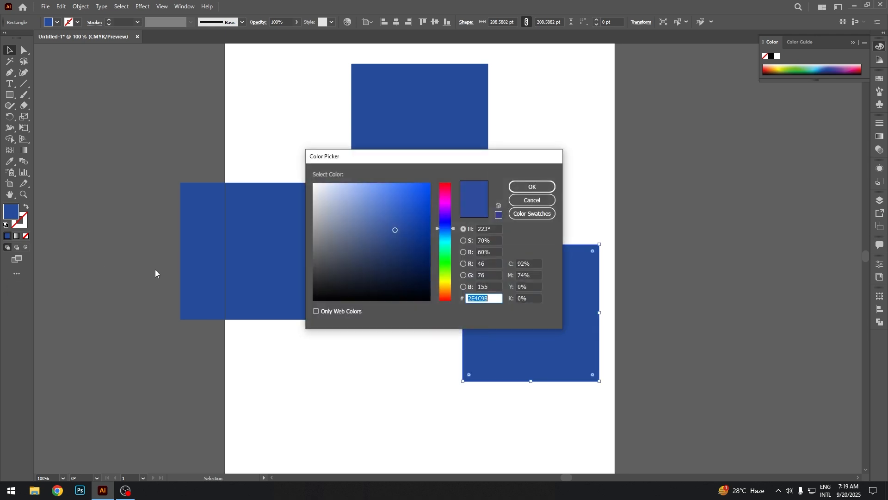
click(445, 196)
click(421, 192)
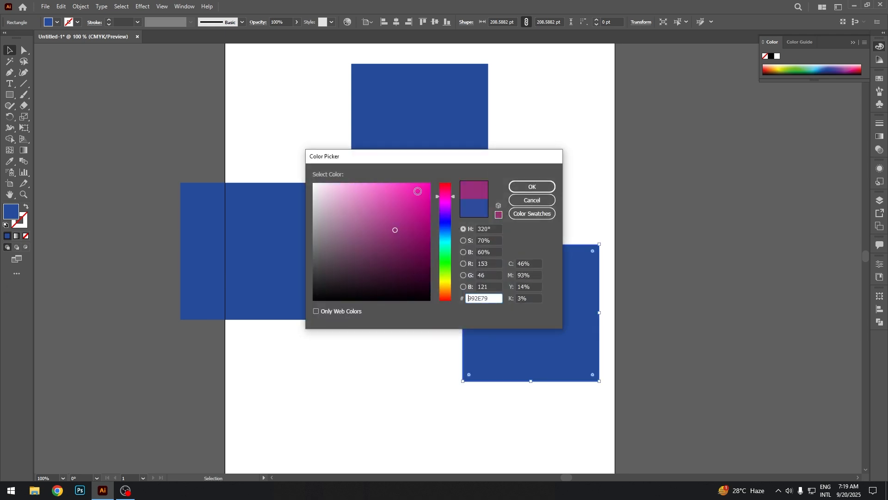
click(534, 187)
Fill the upper square with dark red (992E3B).
click(467, 149)
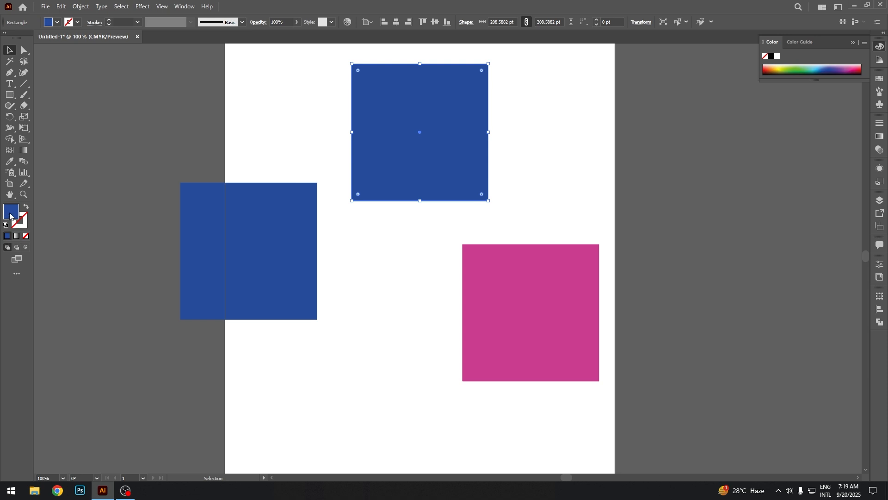
double_click(10, 214)
click(445, 184)
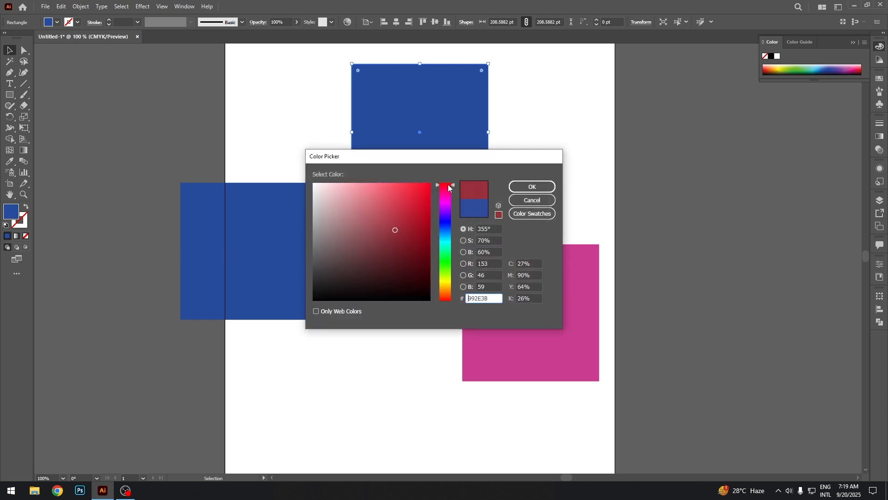
click(531, 186)
Move the blue square fully onto the artboard, roughly level with the pink square.
drag(258, 242, 335, 288)
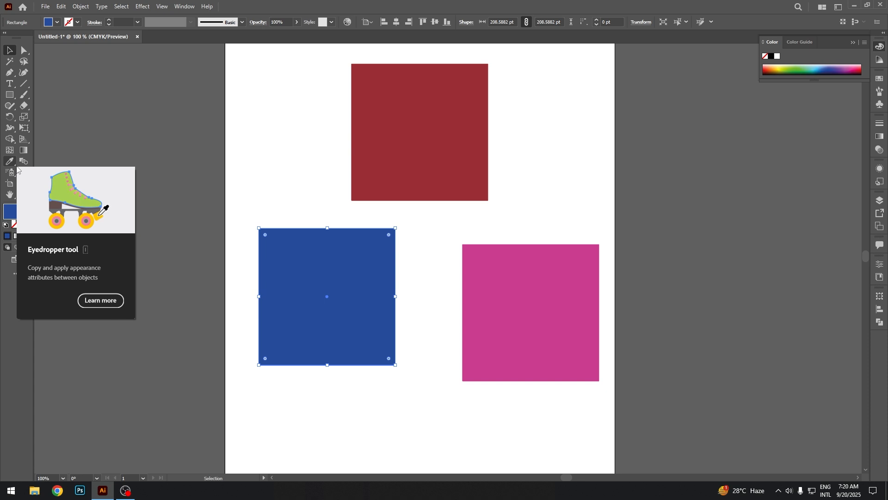
click(9, 162)
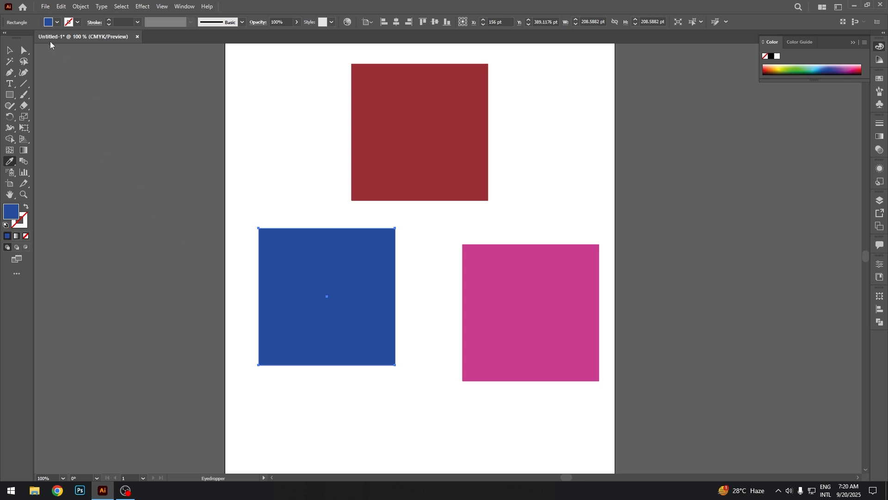
click(23, 50)
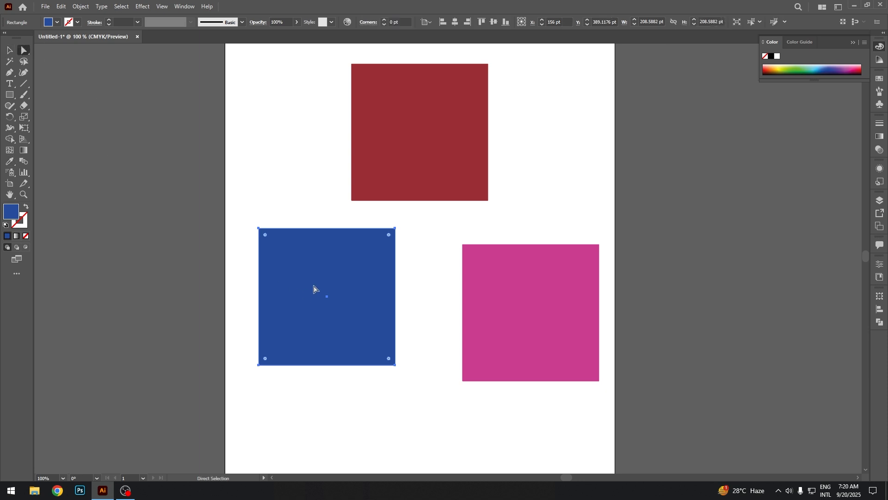
key(v)
mouse_move(335, 262)
mouse_down()
mouse_move(354, 271)
mouse_move(346, 260)
mouse_move(340, 277)
mouse_up()
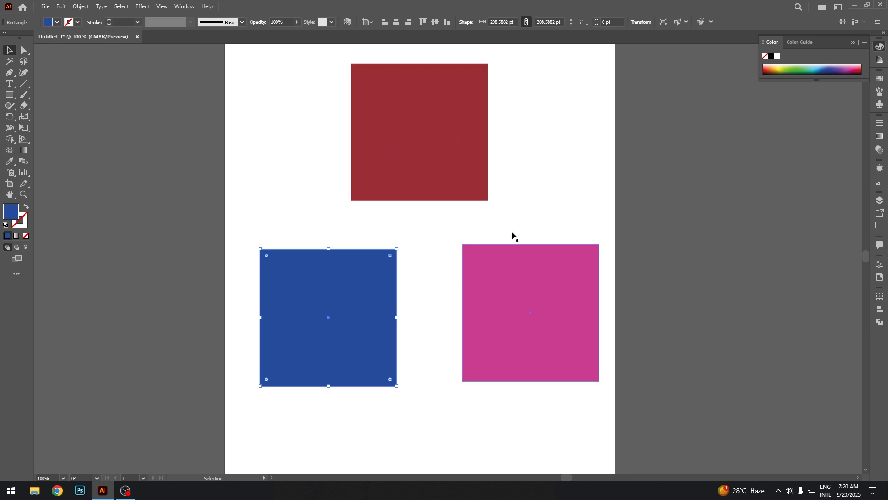
Recolor the blue square with the Eyedropper tool, sampling the dark red square, the pink square, the white artboard and the grey canvas.
click(11, 161)
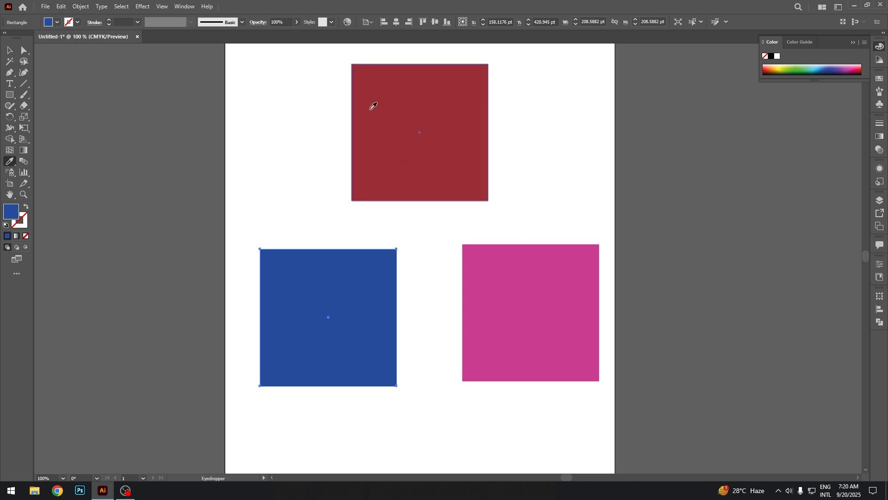
click(433, 122)
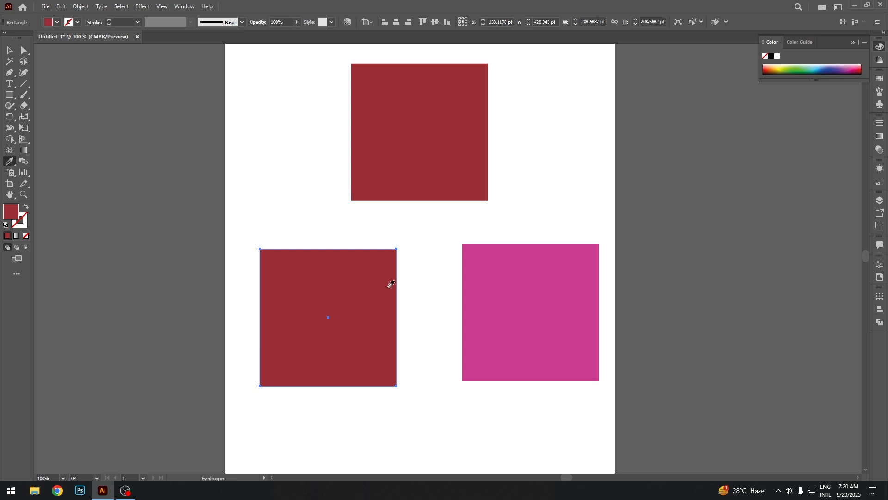
click(572, 280)
click(737, 254)
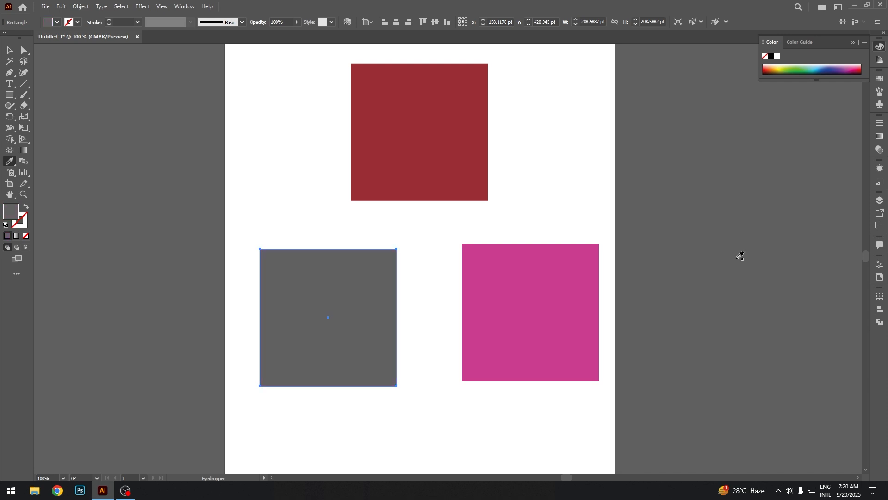
click(577, 176)
click(722, 259)
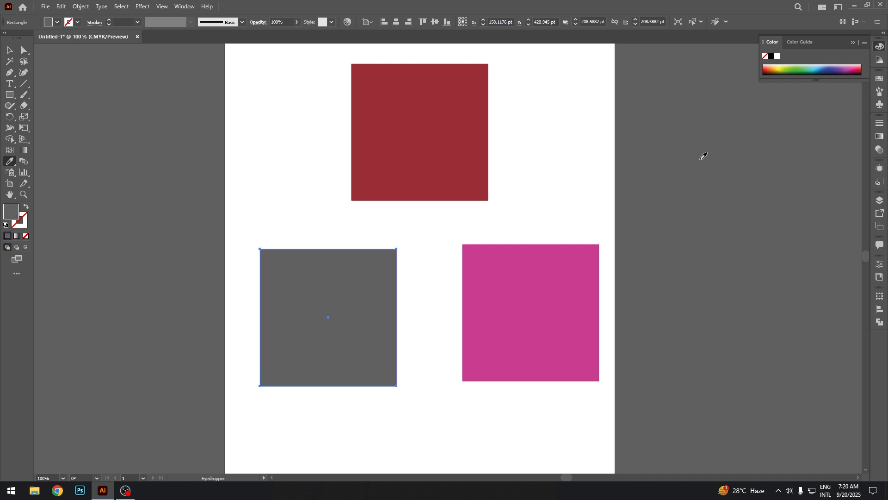
Try several colors from the color spectrum on the selected lower left square, ending on light blue.
click(777, 65)
click(780, 65)
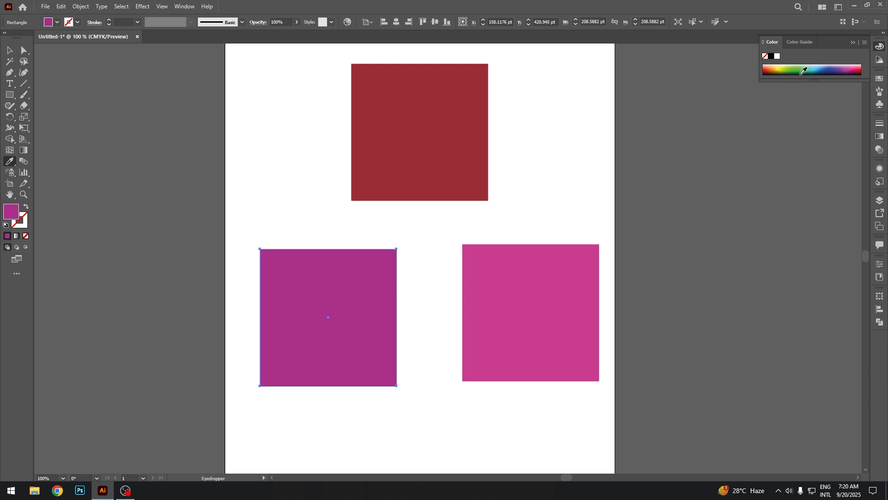
click(791, 64)
click(802, 65)
click(820, 66)
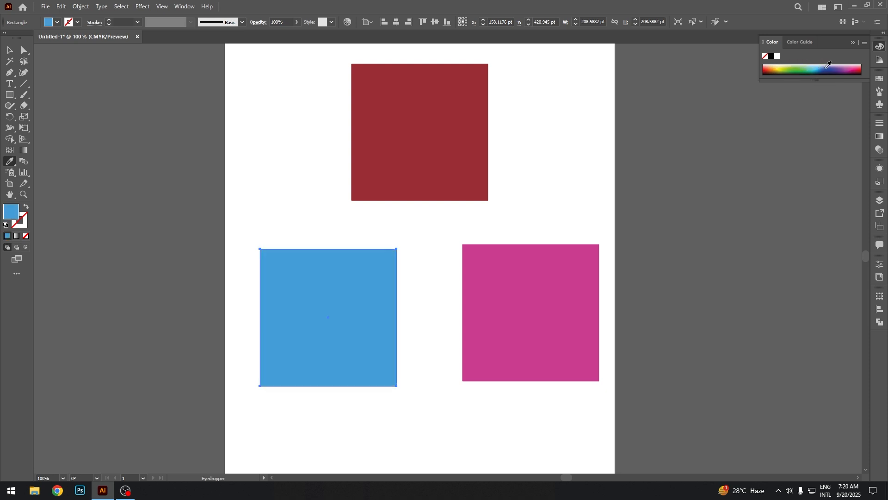
Try purple and green from the color spectrum on the selected lower left square, ending with the canvas grey.
click(835, 66)
click(861, 67)
click(861, 67)
click(805, 67)
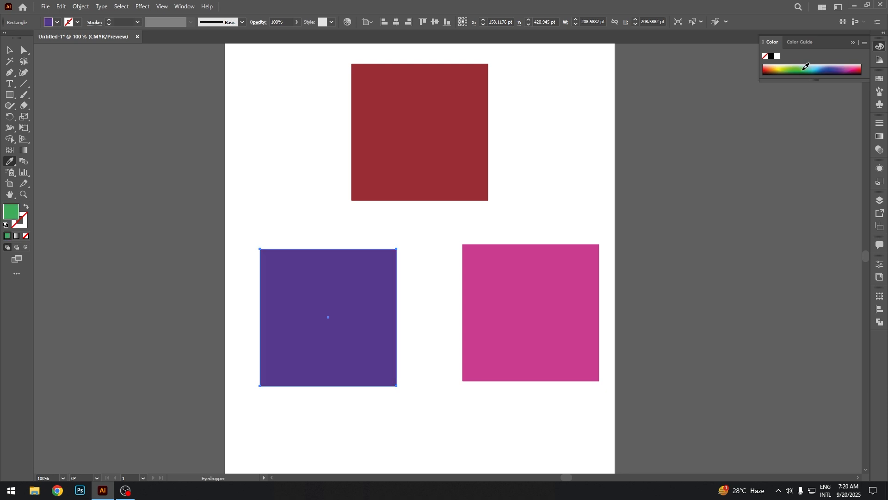
drag(805, 66, 809, 105)
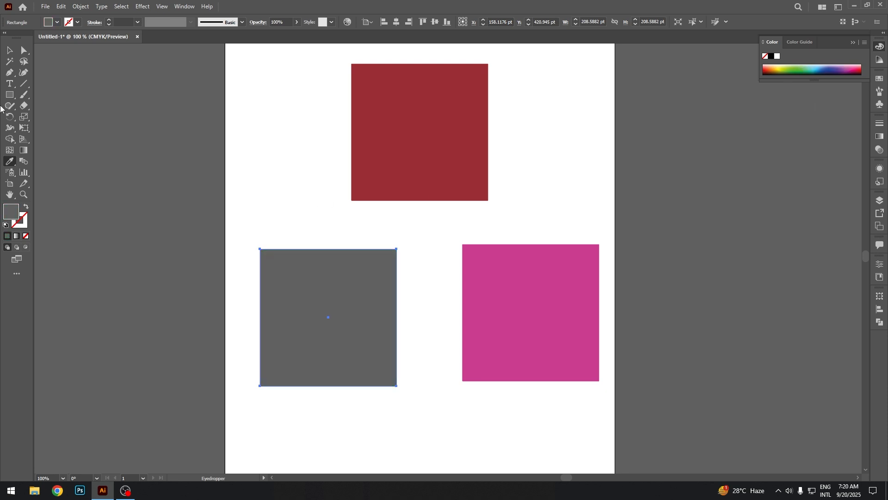
Move the grey square slightly up and to the right, and the dark red square over the artboard's upper right edge.
click(8, 52)
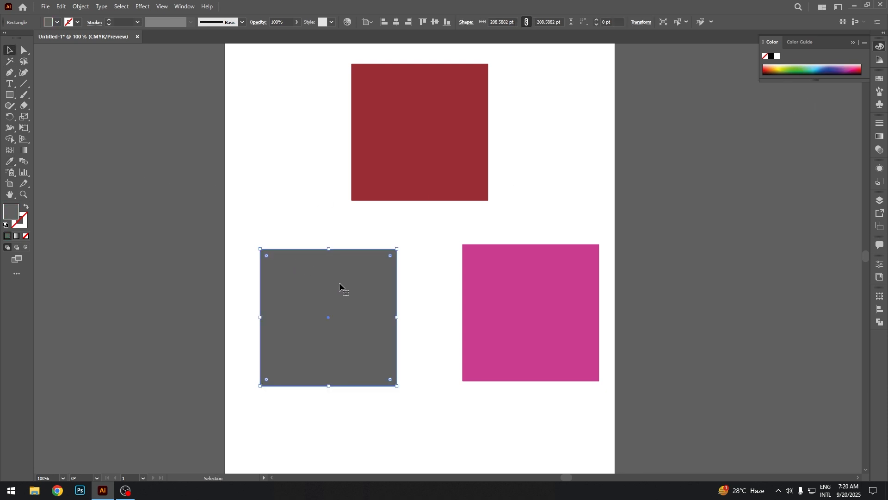
mouse_move(339, 282)
mouse_down()
mouse_move(208, 248)
mouse_move(337, 283)
mouse_move(346, 278)
mouse_up()
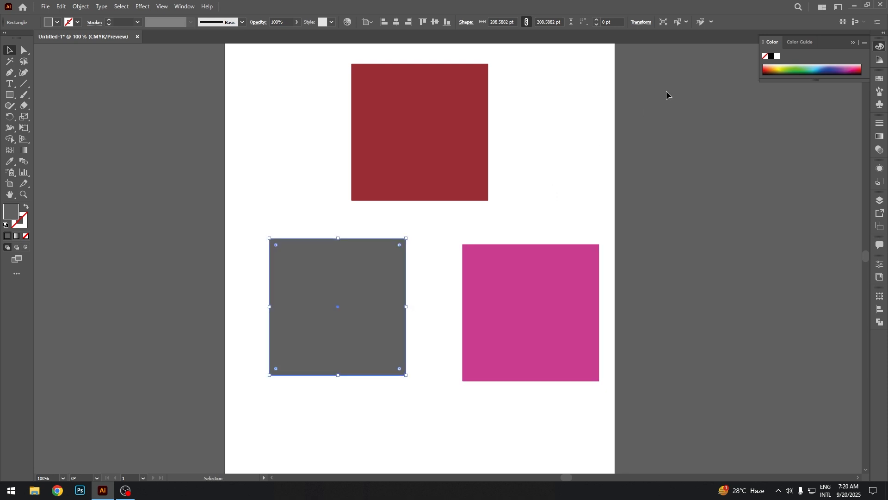
drag(415, 137, 553, 149)
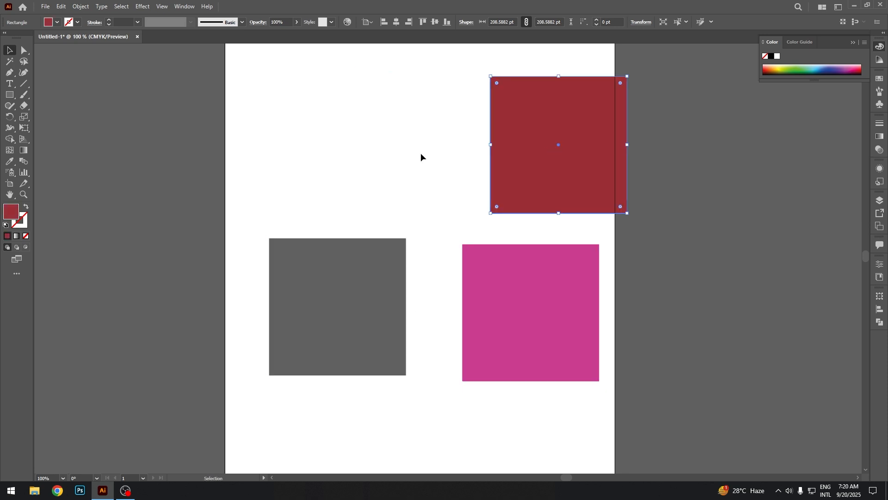
Recolor the grey square with the Eyedropper tool by sampling the dark red square.
click(9, 161)
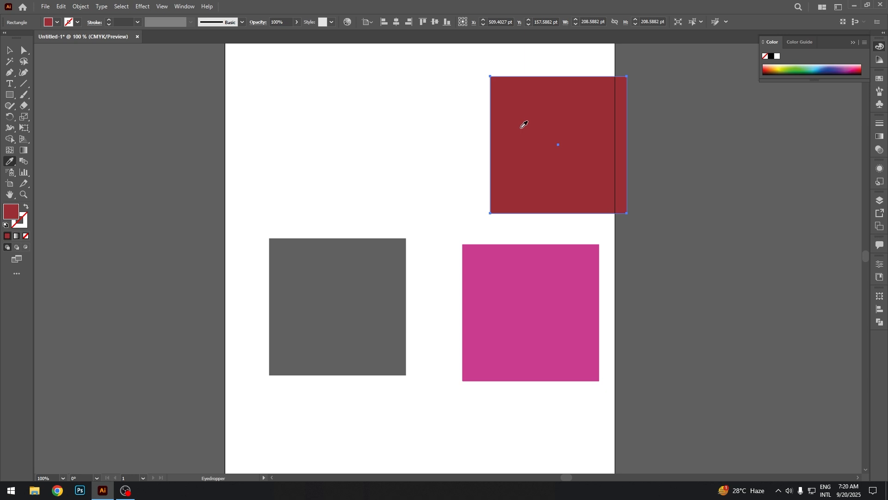
click(10, 50)
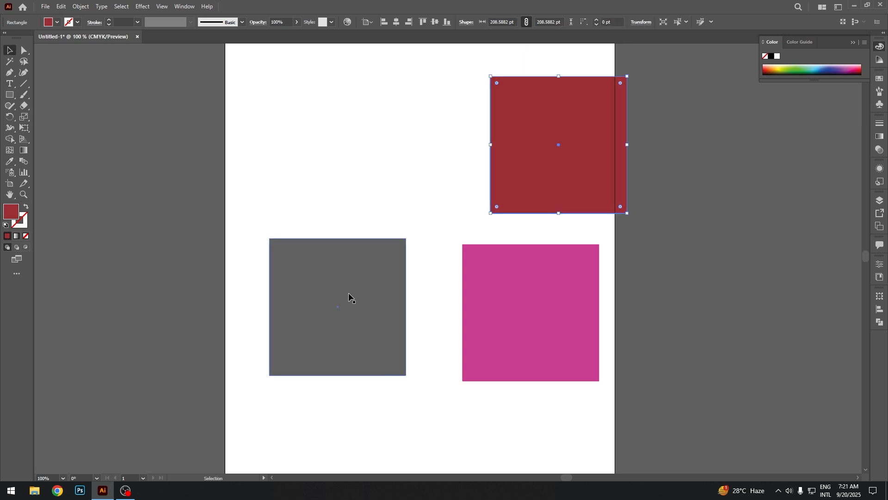
drag(349, 296, 332, 270)
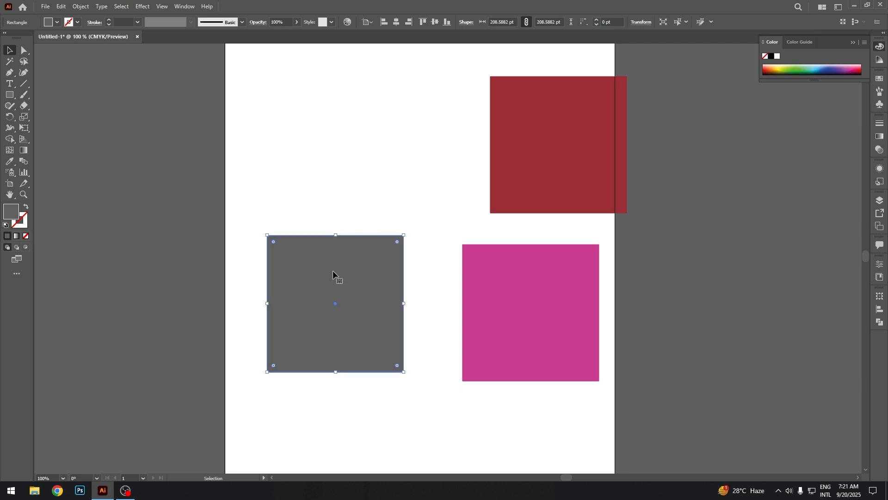
click(9, 161)
click(573, 146)
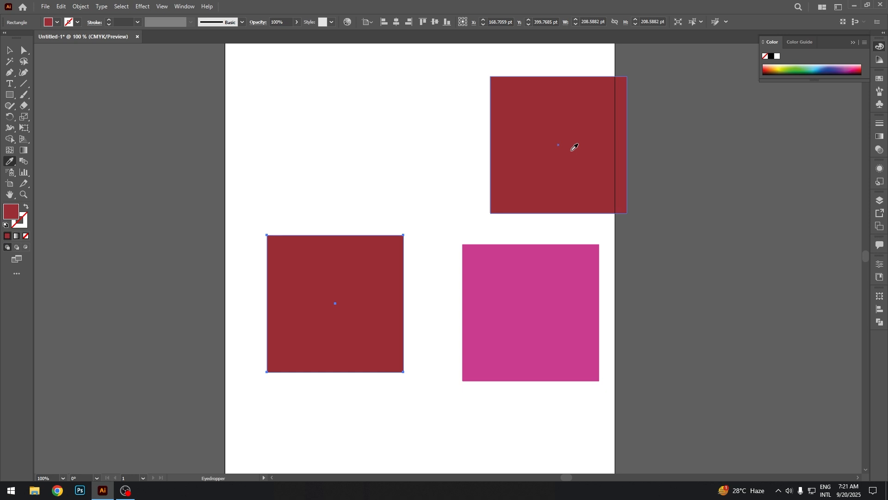
Select all three squares and delete them from the artboard.
key(v)
drag(347, 163, 520, 322)
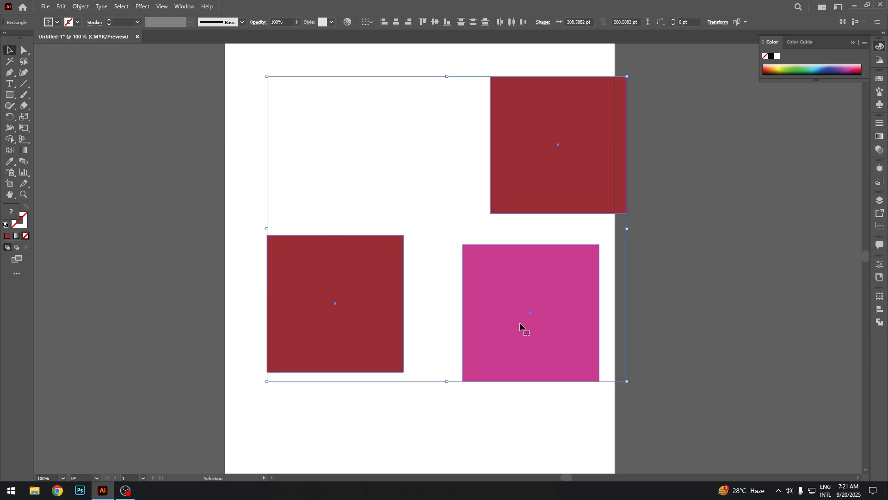
key(Delete)
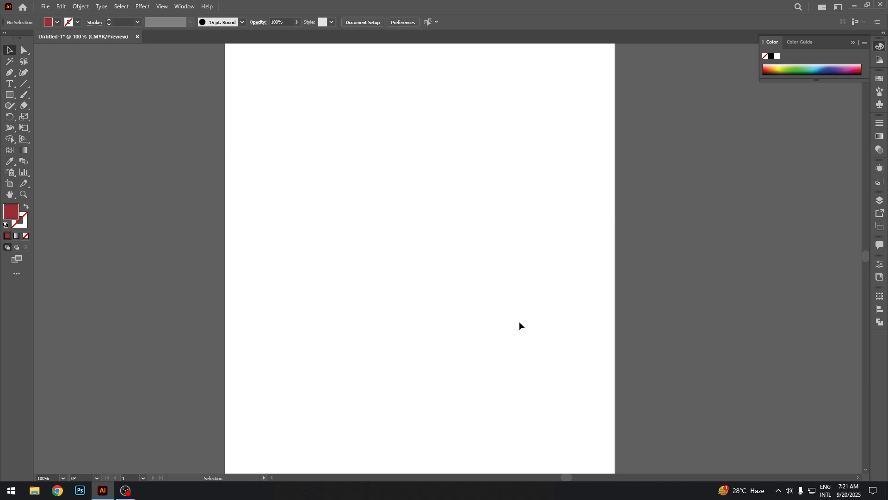
Examine the artboard's width and height values with the Artboard tool.
click(8, 186)
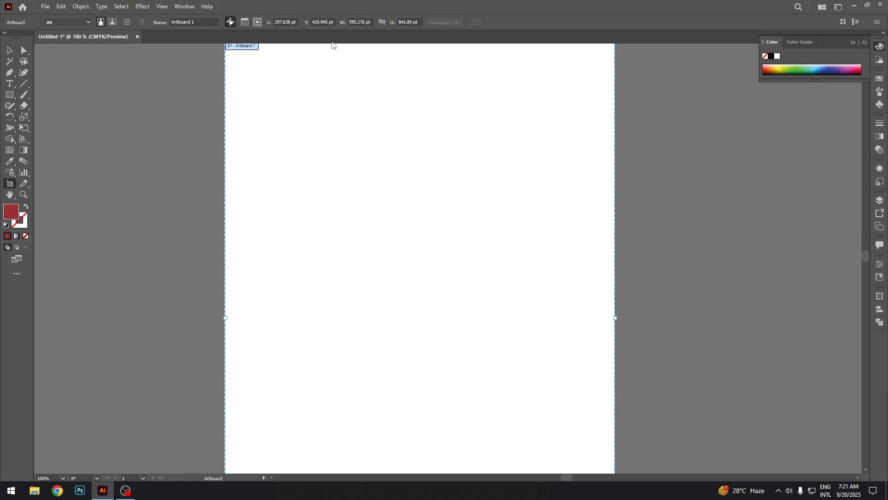
click(361, 21)
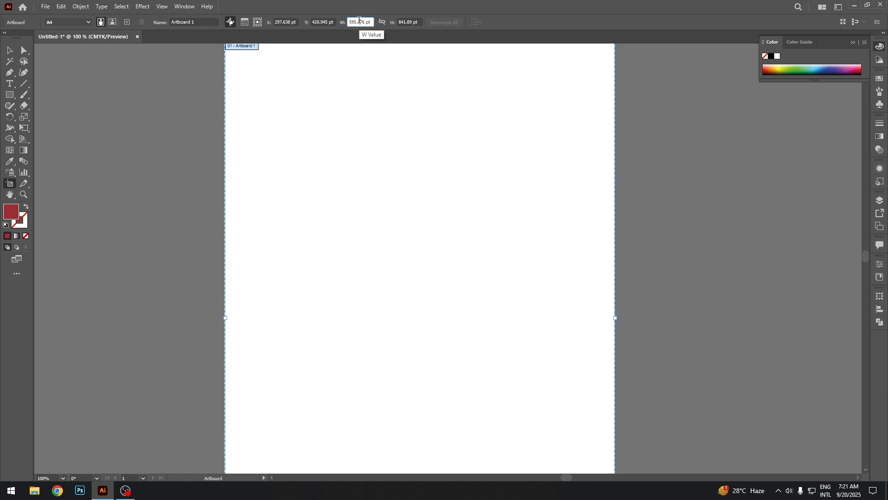
click(407, 22)
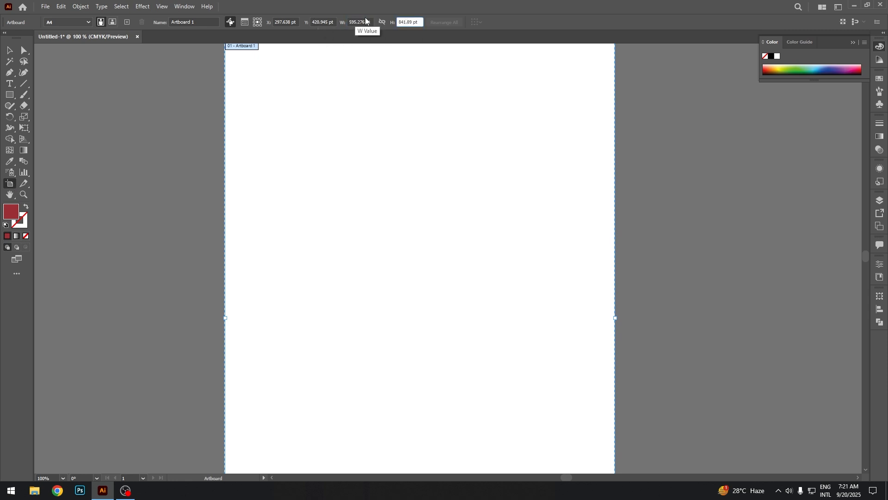
click(9, 50)
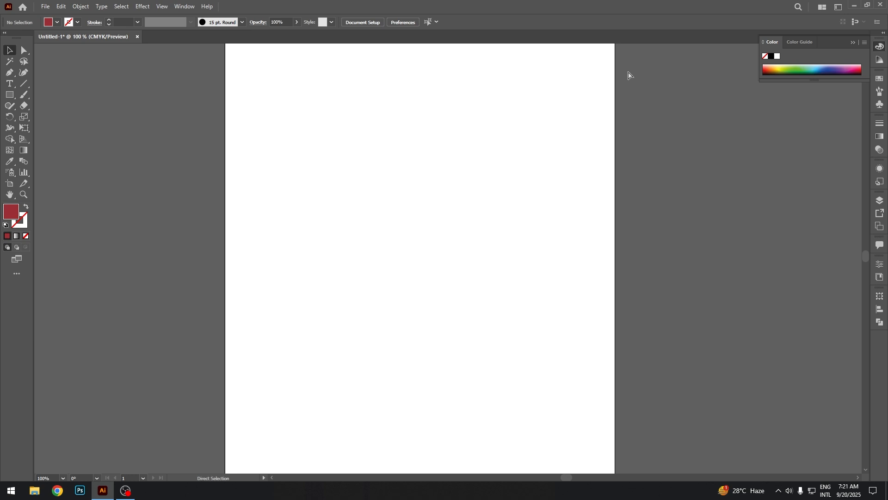
Show the rulers and set their units to Inches.
key(ctrl+r)
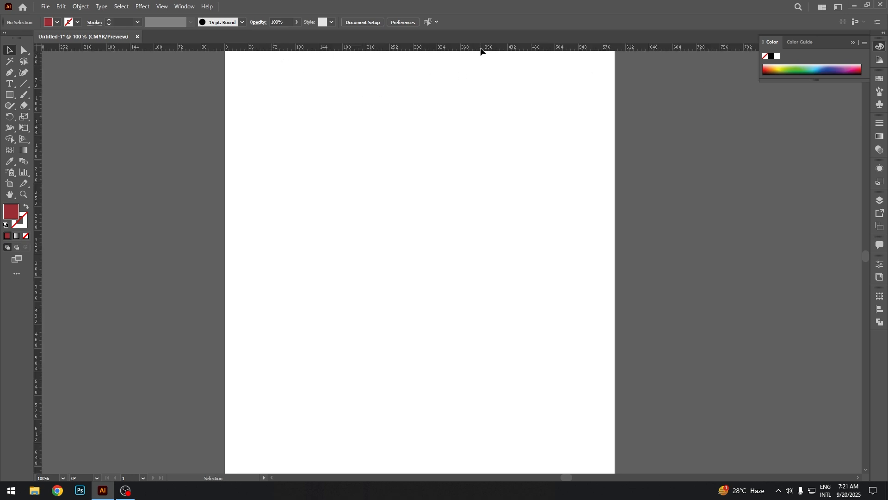
right_click(416, 48)
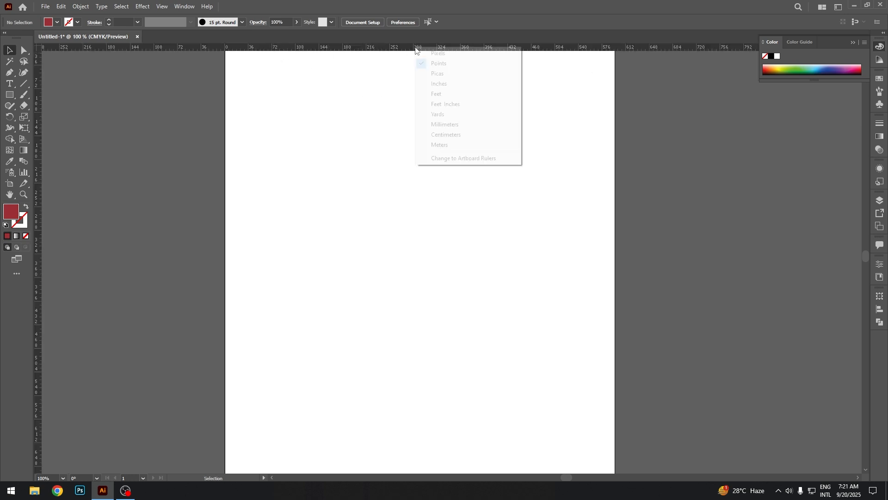
click(443, 83)
right_click(422, 49)
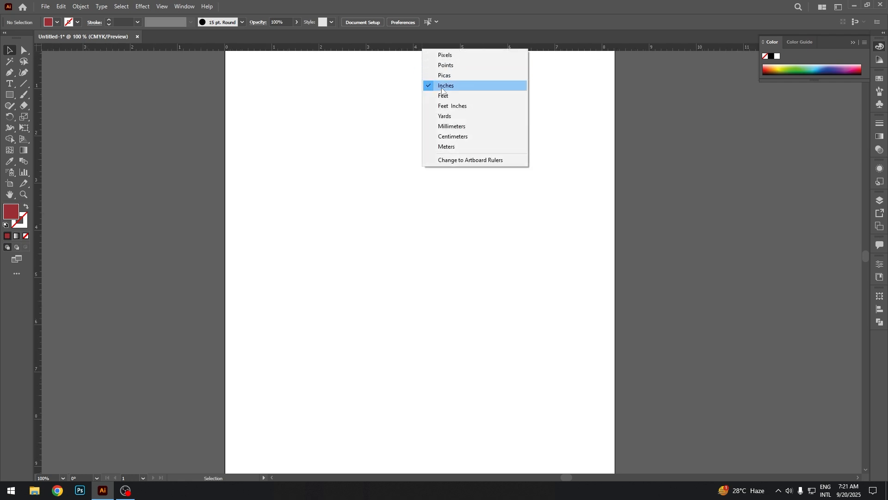
click(443, 89)
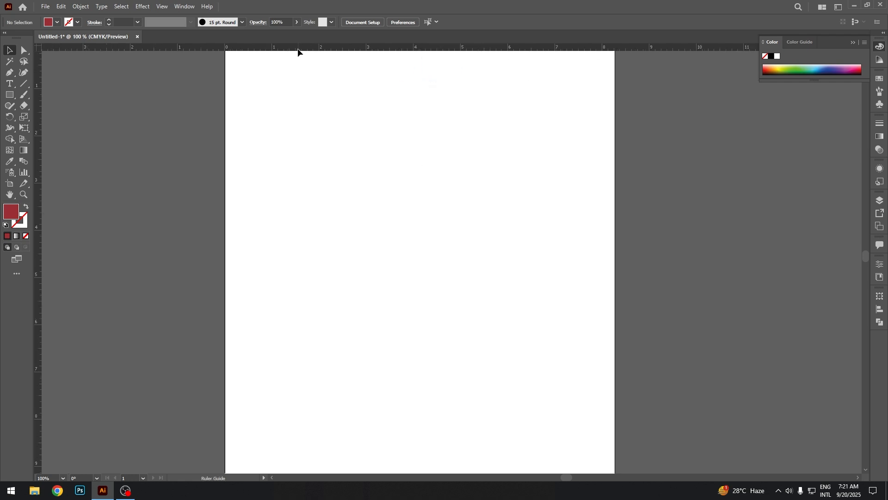
Resize the artboard to 10 in wide by 10 in high and fit it in the window.
click(10, 184)
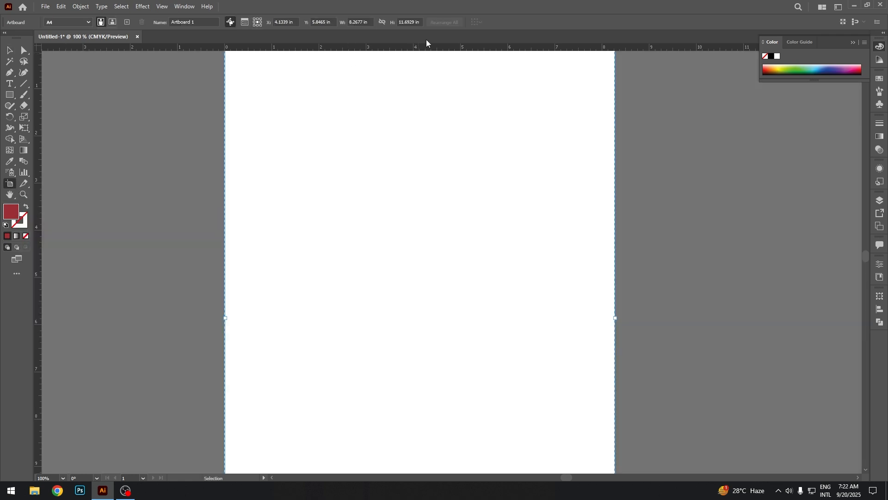
double_click(357, 22)
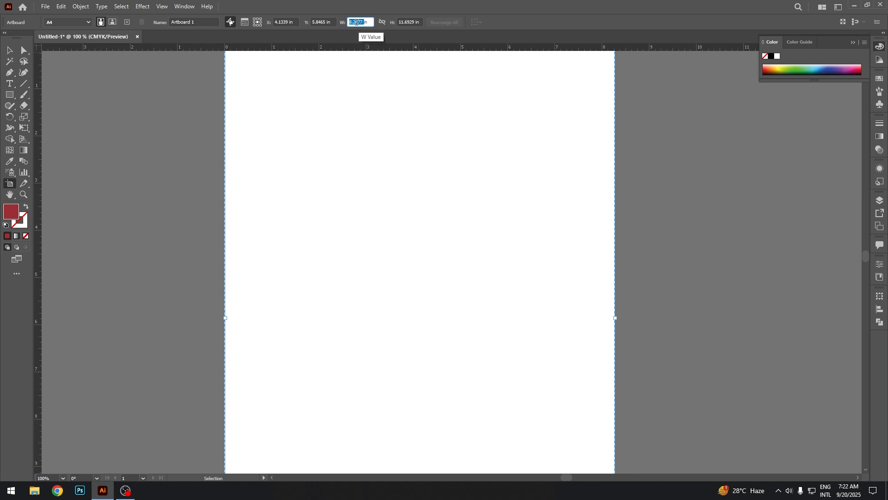
text(10)
key(Tab)
text(10)
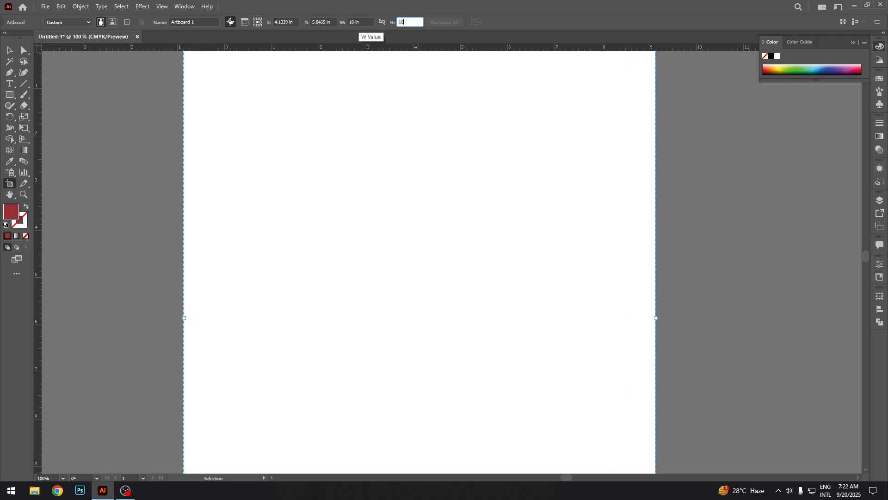
key(Return)
scroll(472, 165, down, 3)
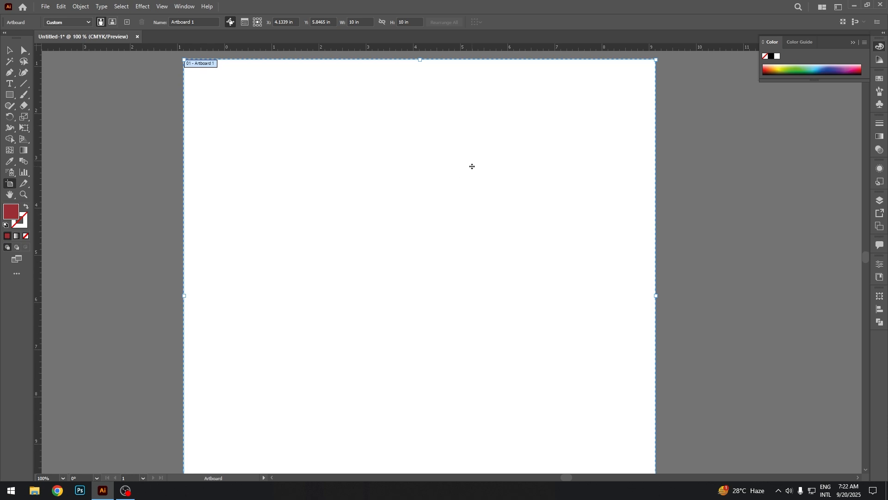
key(ctrl+0)
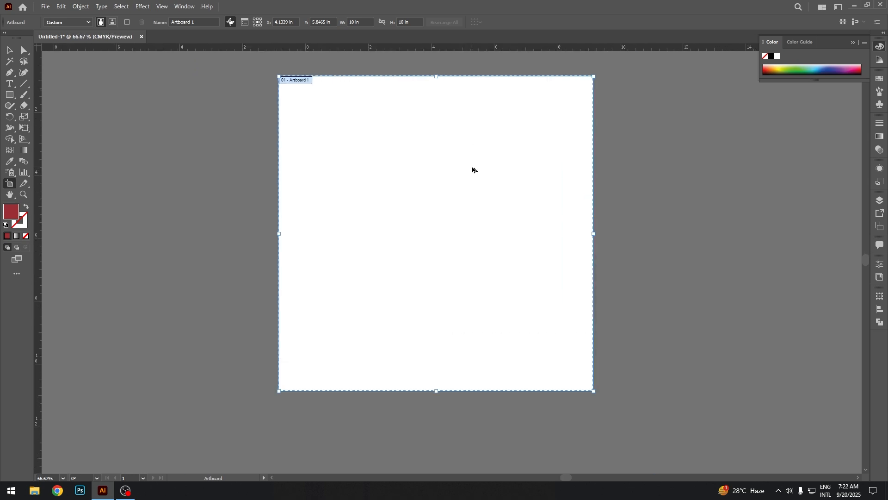
Resize the artboard to 20 in wide by 20 in high.
double_click(350, 21)
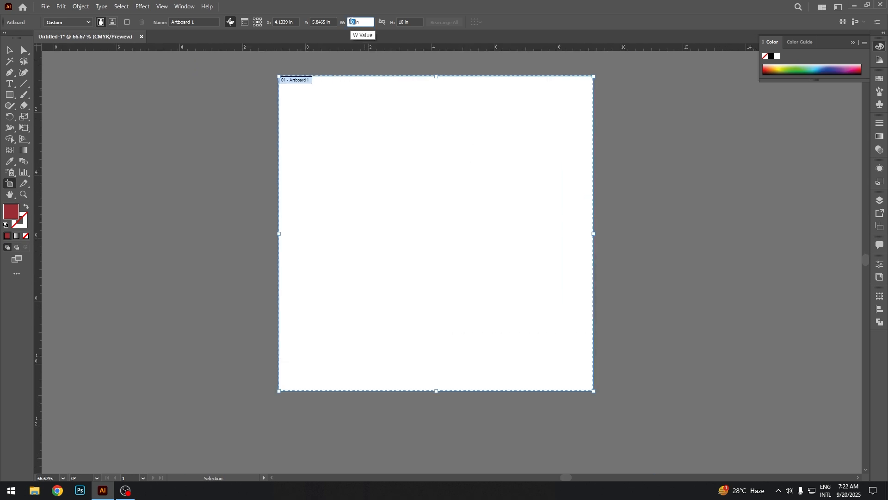
text(20)
key(Tab)
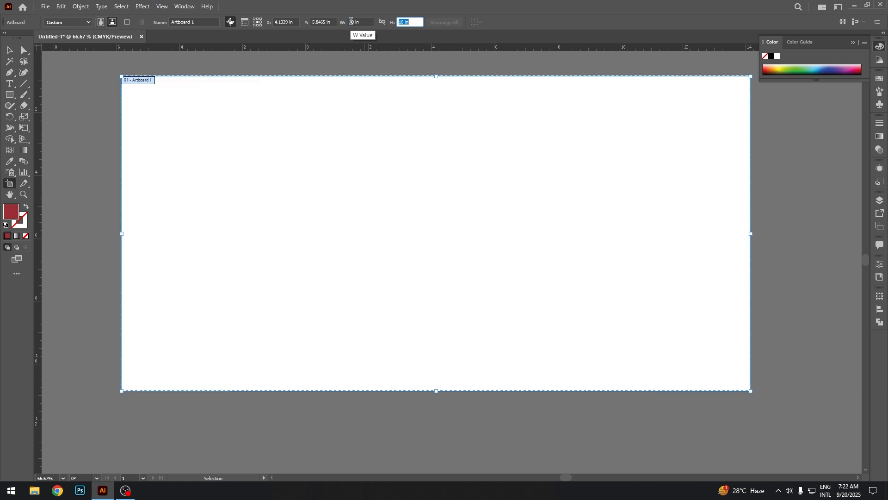
text(20)
key(Return)
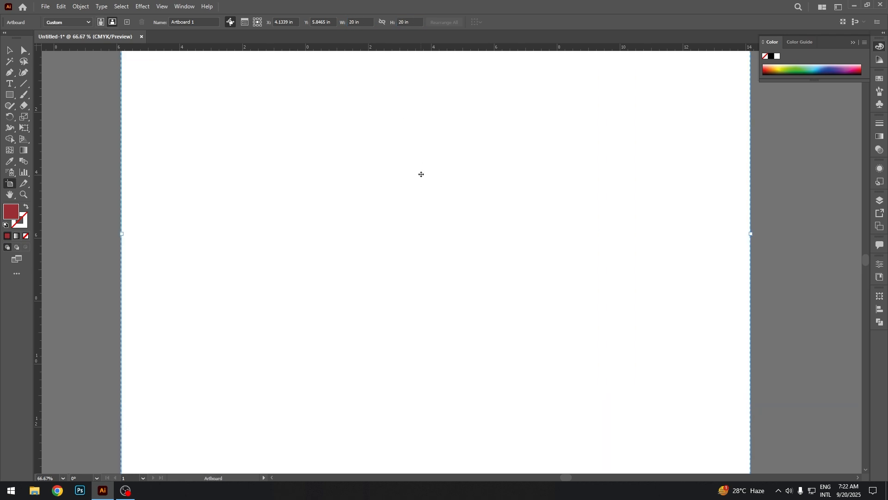
scroll(420, 174, down, 3)
key(v)
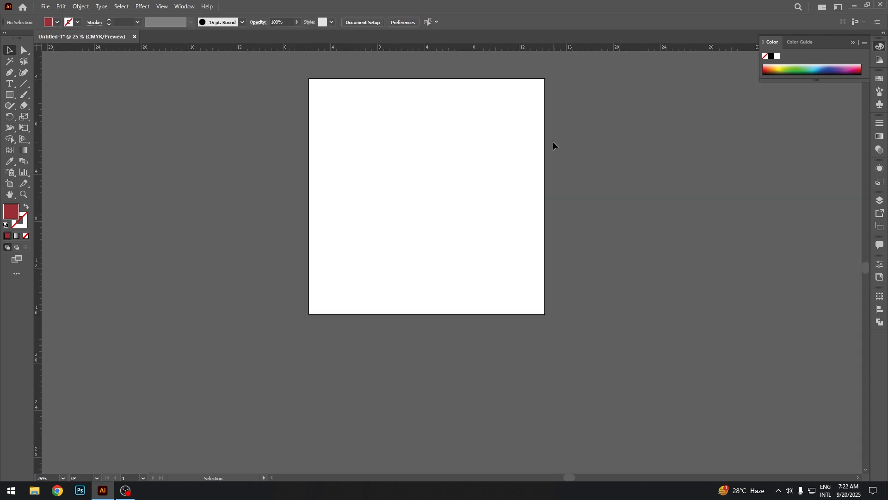
Draw a dark red square about 5.8 in wide near the artboard's left edge with the Rectangle tool.
scroll(509, 131, up, 2)
scroll(493, 167, up, 1)
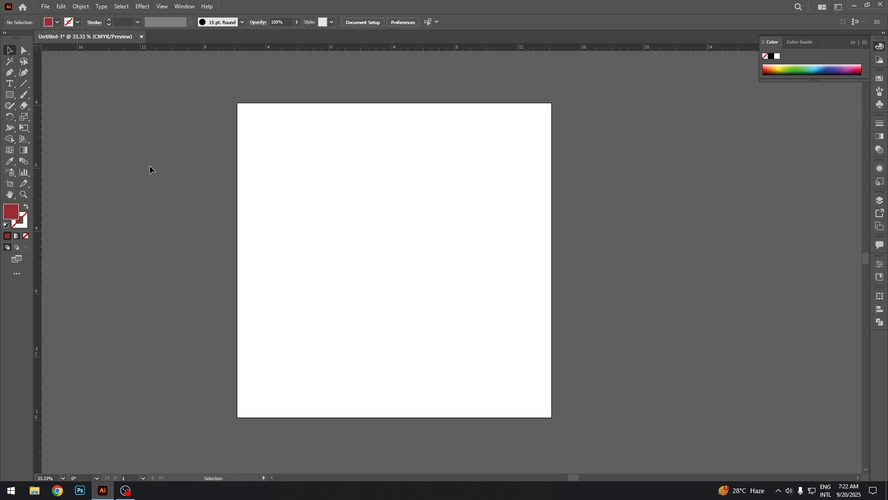
click(10, 195)
drag(353, 190, 265, 186)
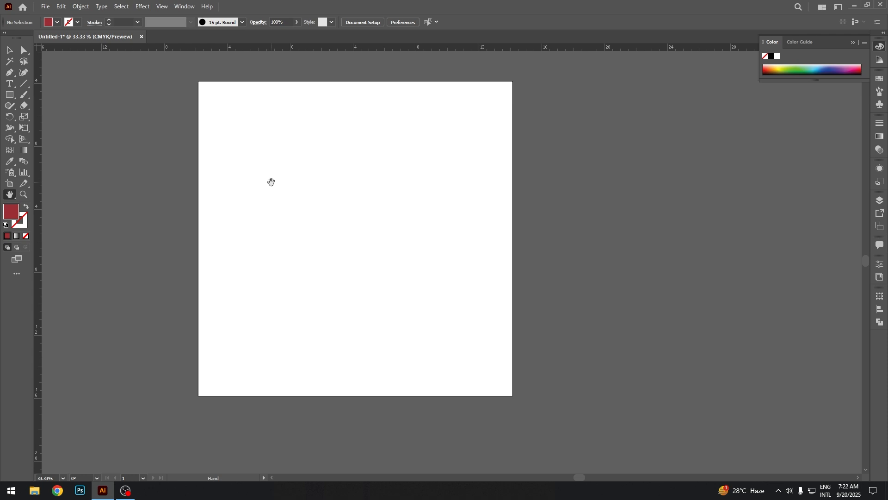
scroll(271, 181, up, 1)
key(m)
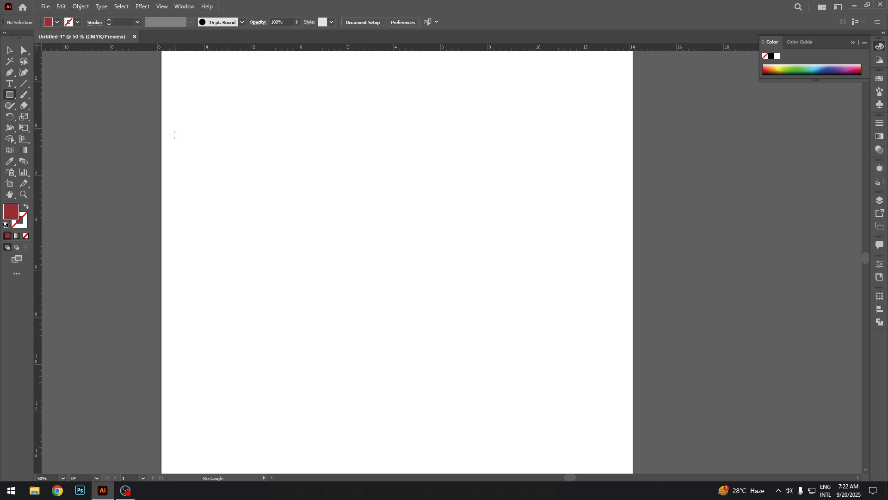
drag(177, 148, 315, 285)
key(v)
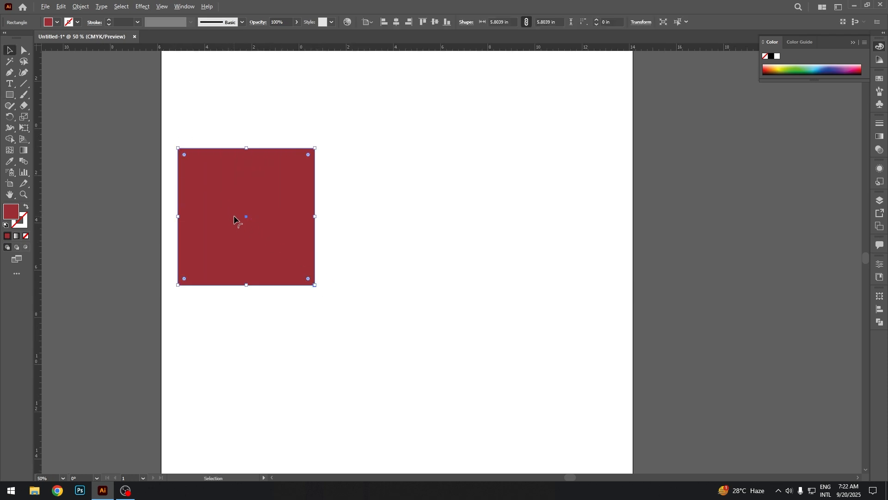
Place copies of the square in the artboard's upper middle and near its right edge, deleting the extra lower copy.
drag(234, 215, 376, 345)
key(Delete)
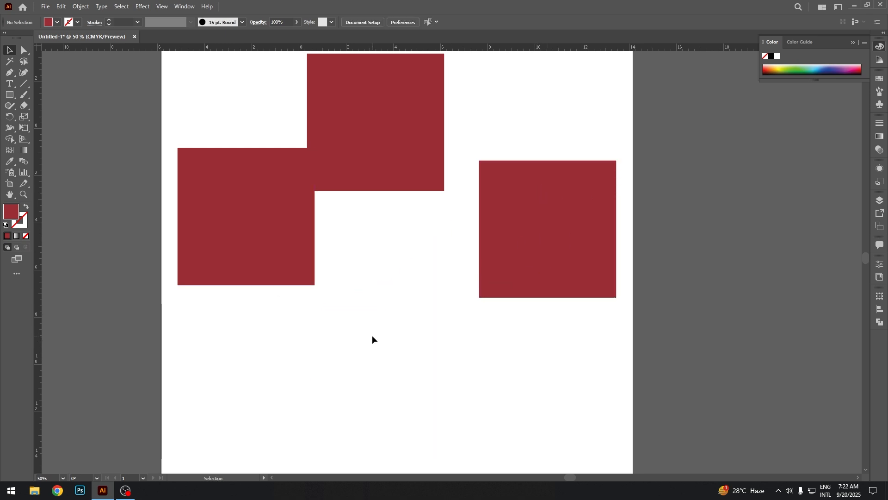
Draw a closed dark red triangle pointing right below the squares with the Pen tool.
key(p)
click(361, 422)
click(367, 354)
click(463, 387)
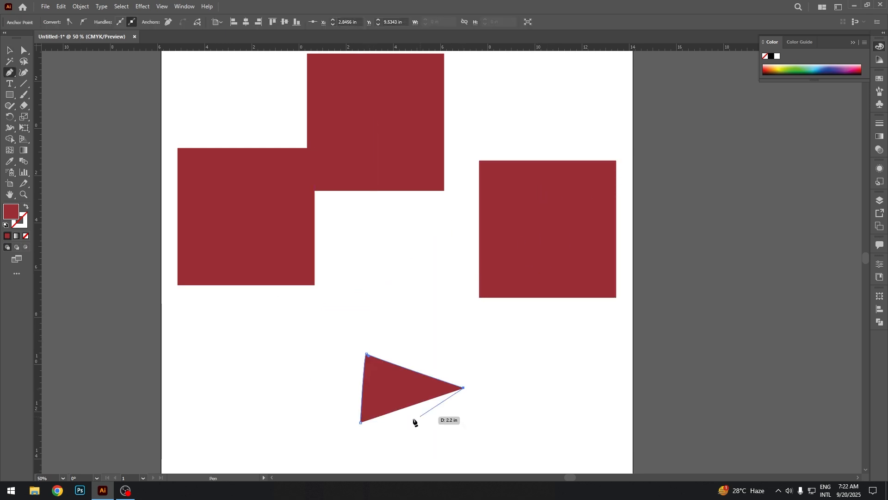
click(361, 423)
key(v)
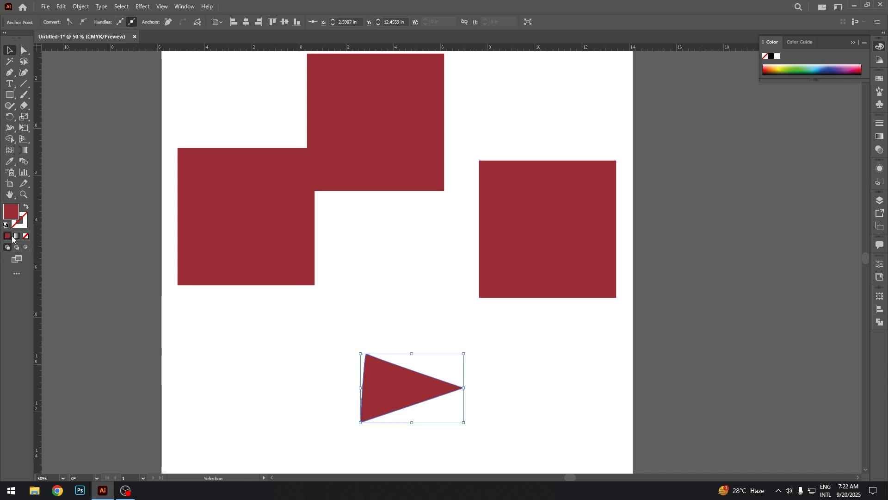
Change the fill color of the selected triangle to blue.
double_click(11, 211)
click(422, 215)
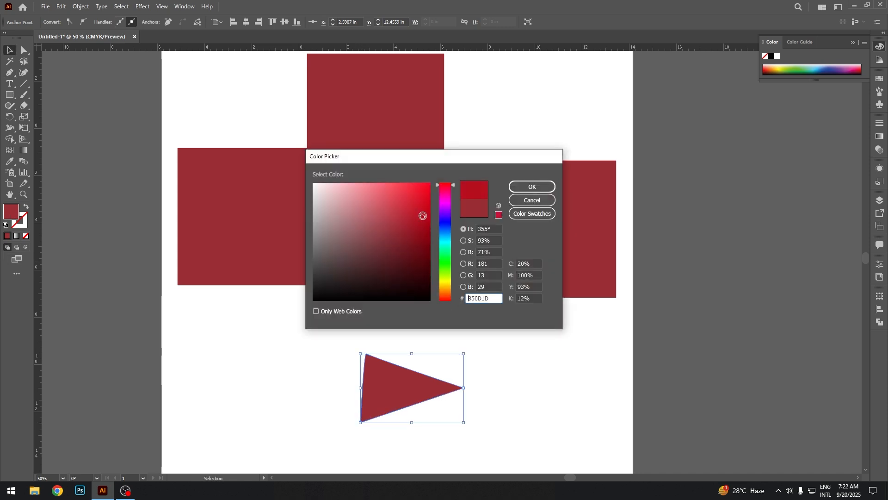
click(550, 188)
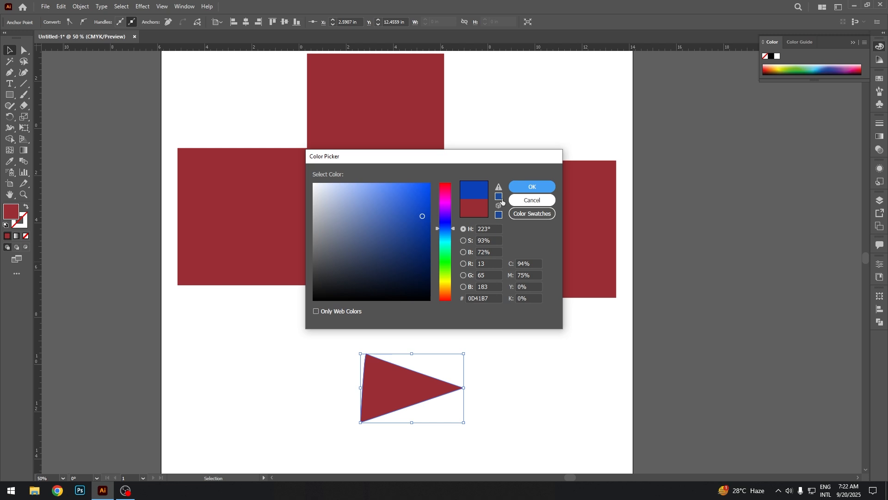
click(531, 187)
Fill the rightmost square with green and move the upper middle square down between the other two squares.
click(559, 198)
double_click(19, 214)
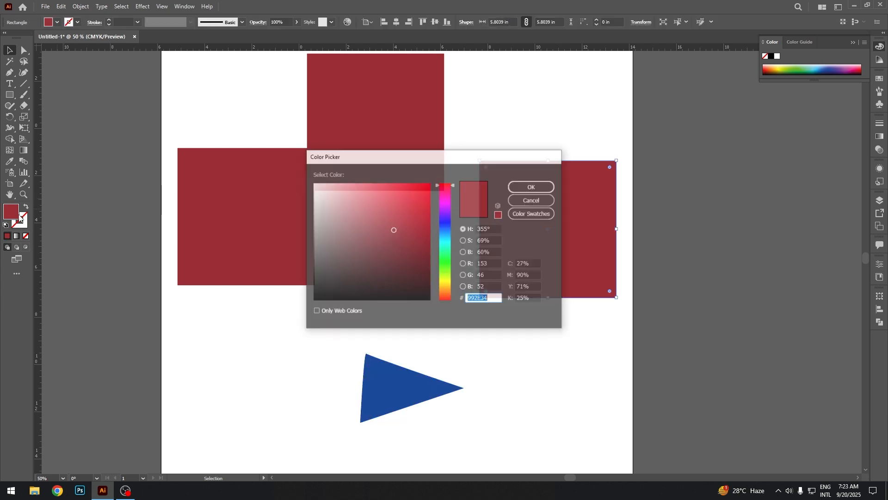
click(450, 267)
click(531, 188)
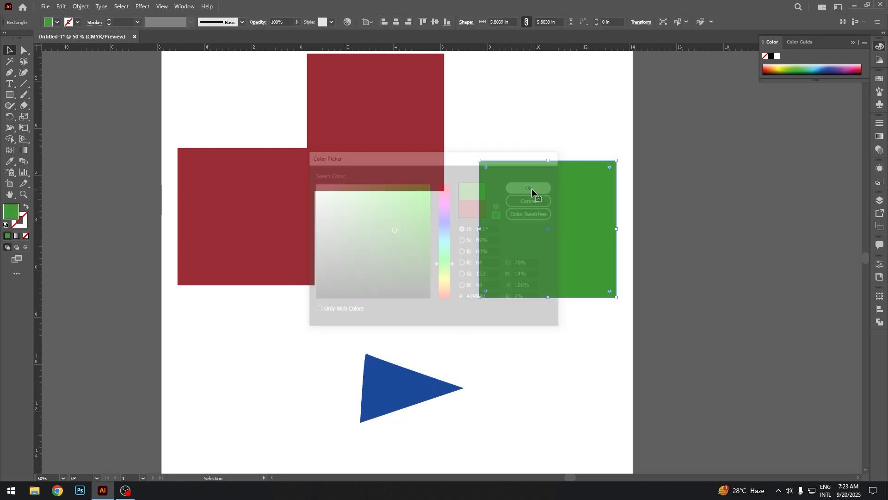
drag(366, 111, 386, 187)
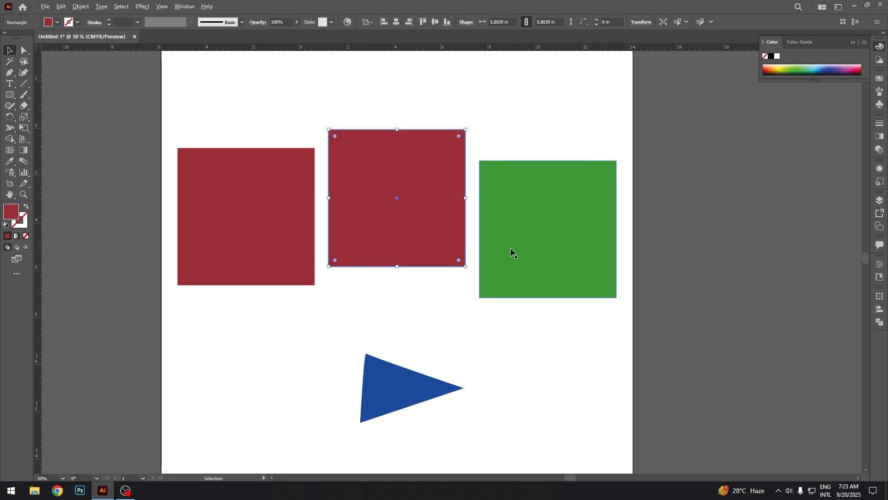
Zoom in to 150% and pan around the squares and the blue triangle with the Hand tool.
scroll(445, 409, up, 4)
scroll(445, 404, down, 1)
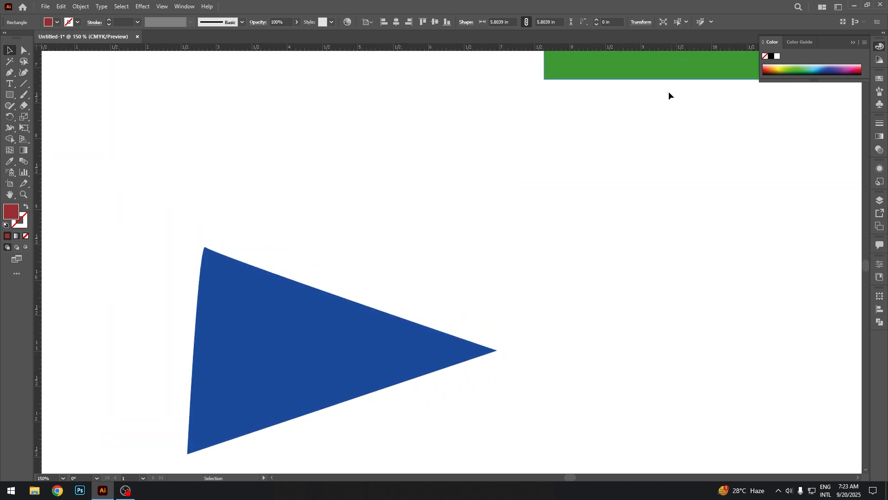
click(9, 194)
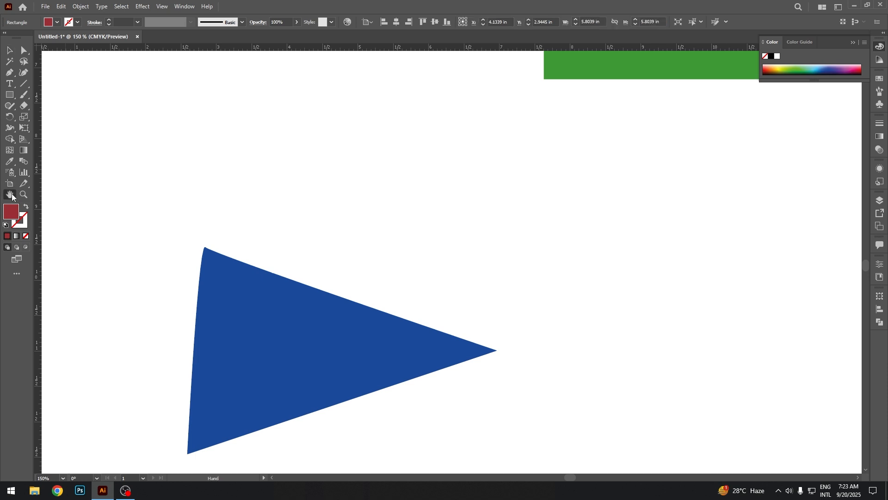
drag(513, 114, 404, 410)
drag(472, 156, 791, 374)
drag(251, 187, 624, 59)
drag(609, 113, 397, 369)
drag(781, 318, 334, 61)
drag(577, 336, 484, 192)
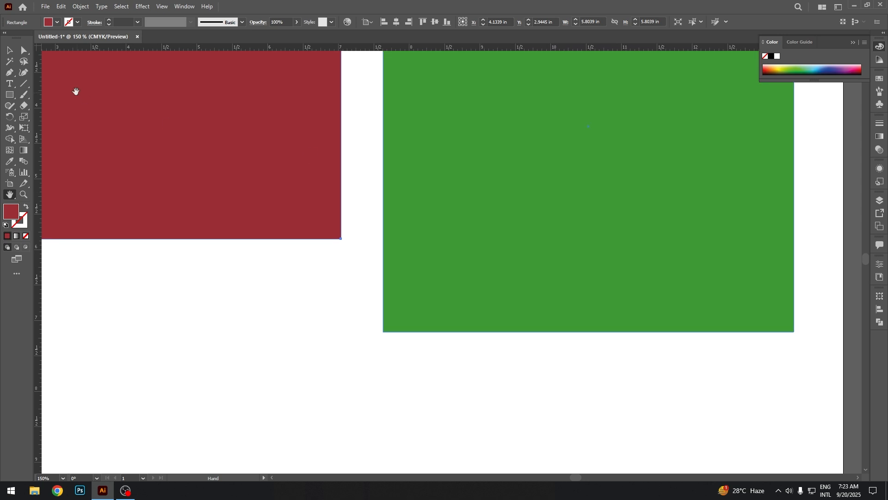
drag(74, 89, 313, 167)
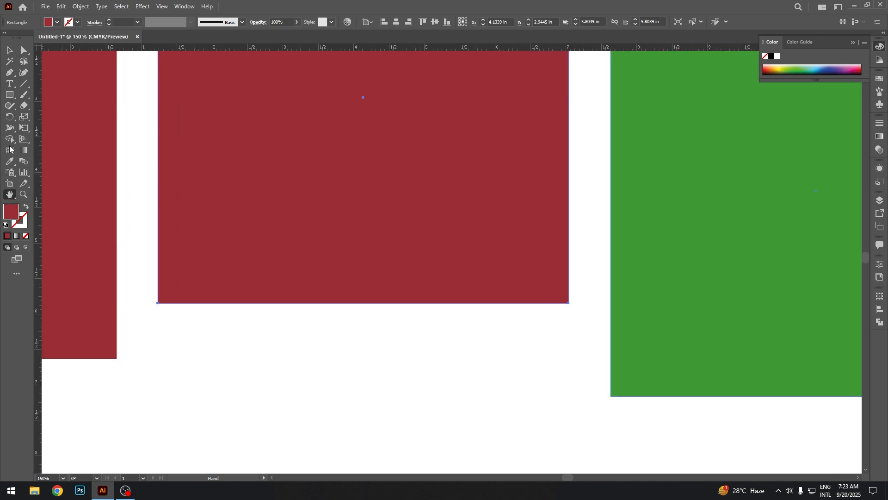
Return to the Selection tool, deselect everything, and pan across all the shapes with the temporary Hand tool.
click(10, 50)
click(469, 181)
click(443, 366)
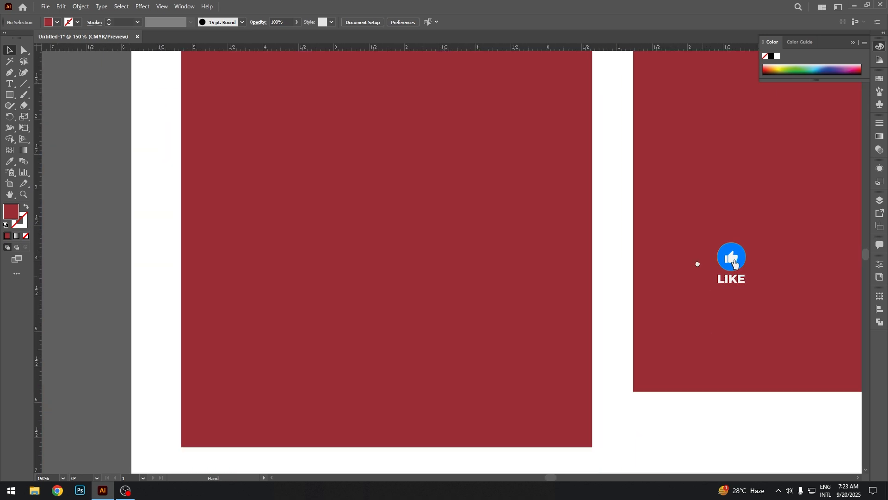
drag(698, 263, 677, 228)
drag(749, 141, 600, 301)
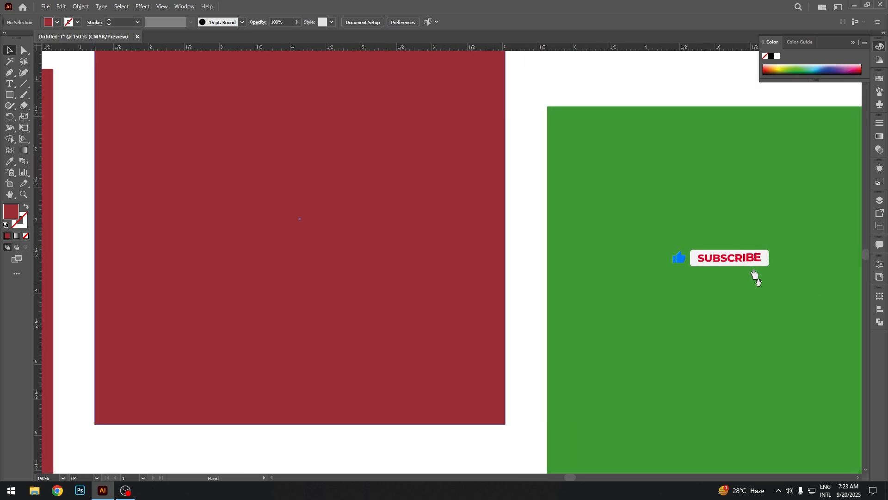
drag(686, 273, 422, 123)
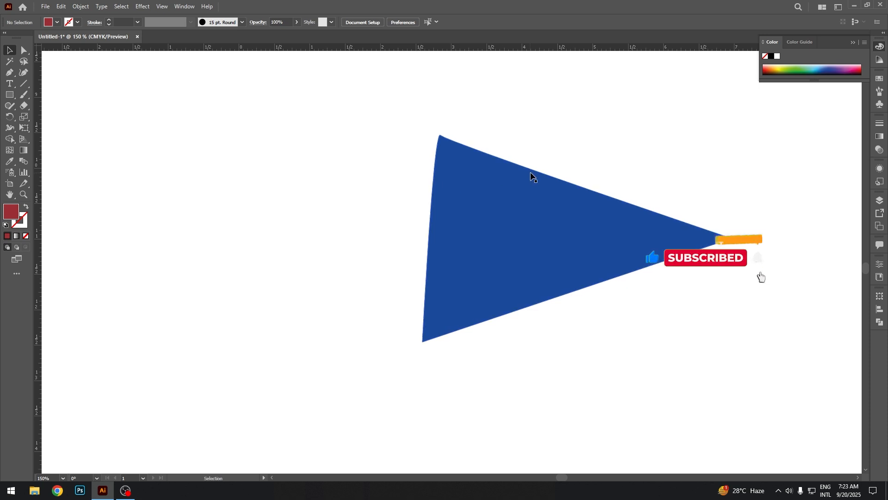
drag(559, 106, 347, 369)
drag(632, 155, 460, 377)
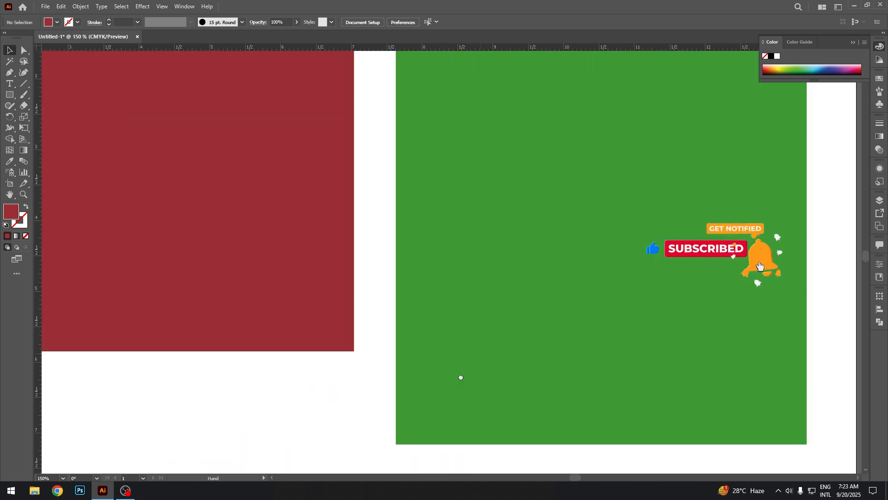
drag(445, 199, 404, 240)
drag(82, 141, 589, 188)
drag(253, 261, 539, 238)
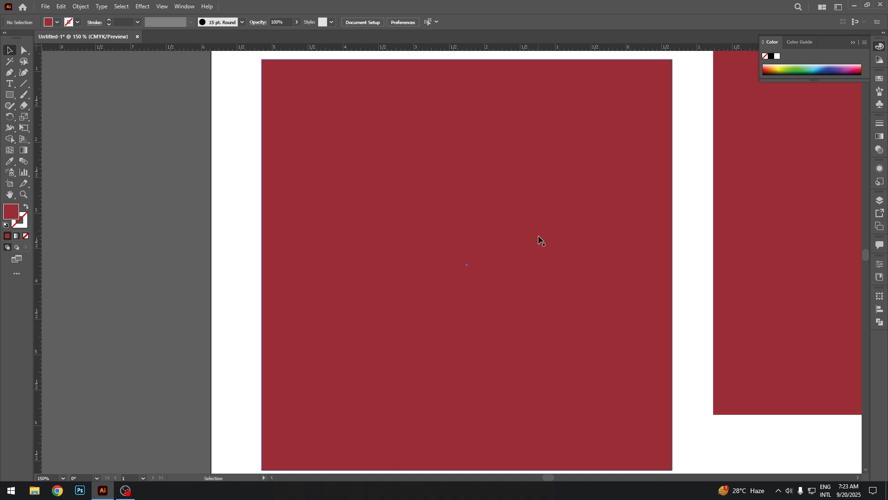
key(space)
drag(564, 205, 142, 164)
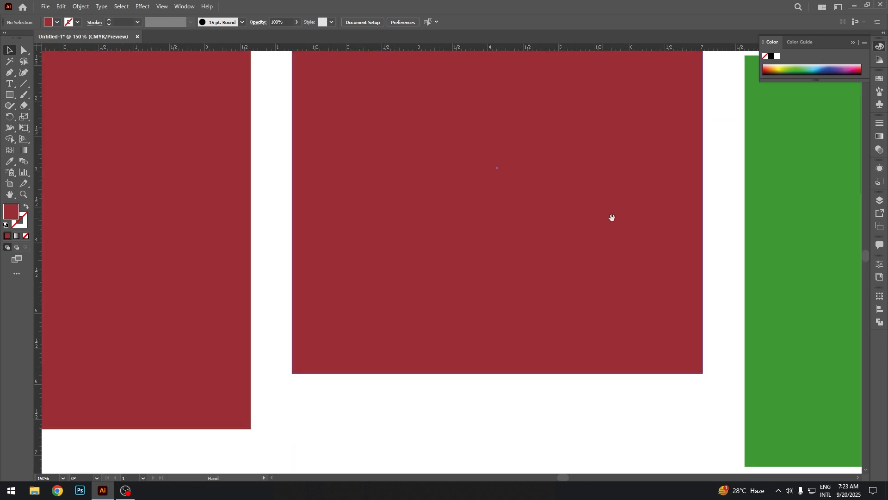
drag(637, 219, 521, 139)
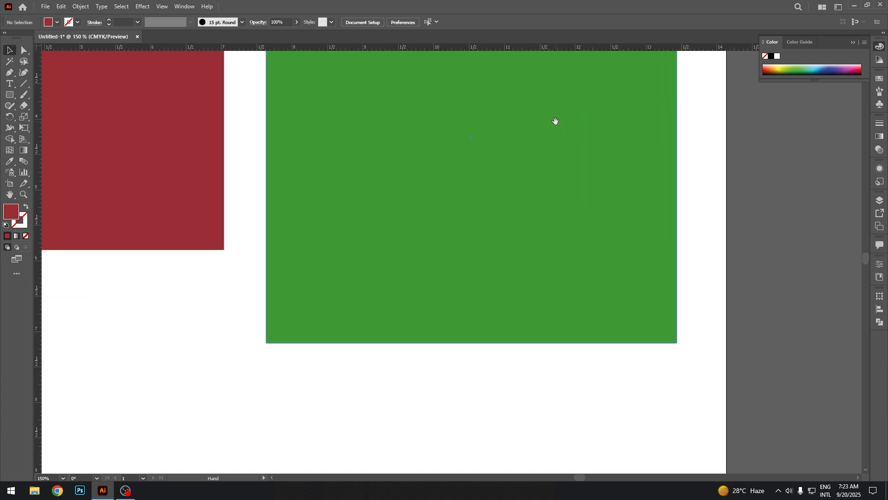
drag(309, 361, 629, 135)
drag(435, 322, 590, 195)
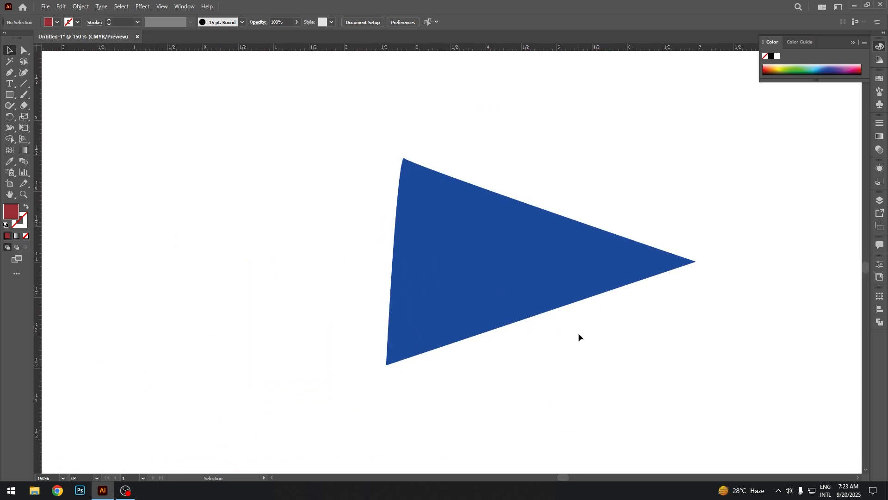
Zoom out to view the whole artboard, pan it around the canvas, and zoom back in on the squares.
scroll(579, 332, down, 3)
drag(569, 227, 478, 329)
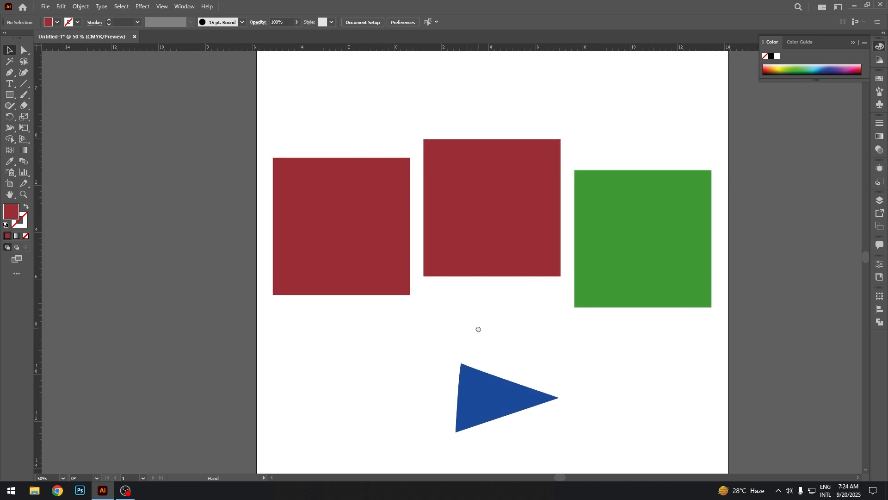
drag(499, 208, 458, 155)
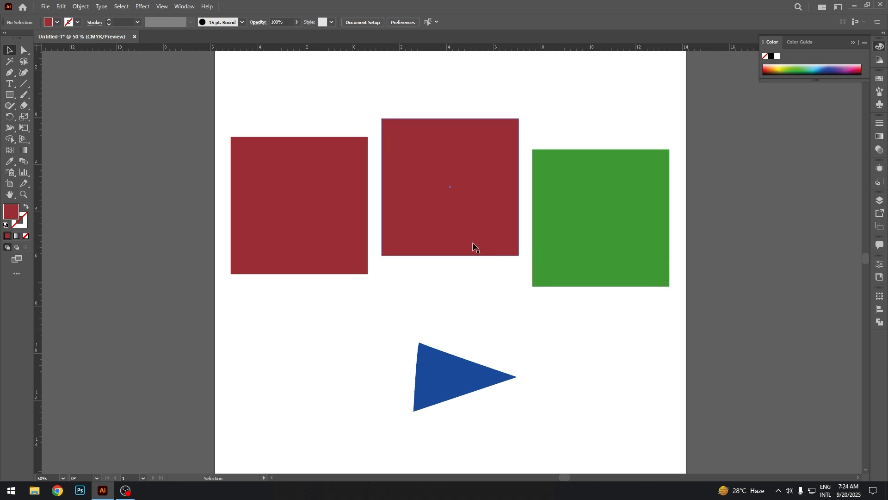
drag(473, 232, 592, 254)
scroll(440, 250, down, 3)
scroll(458, 249, up, 2)
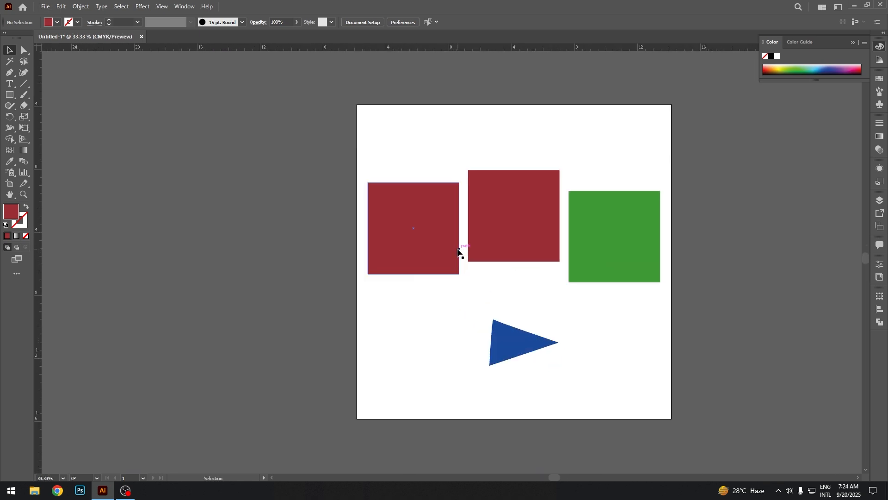
drag(521, 232, 492, 231)
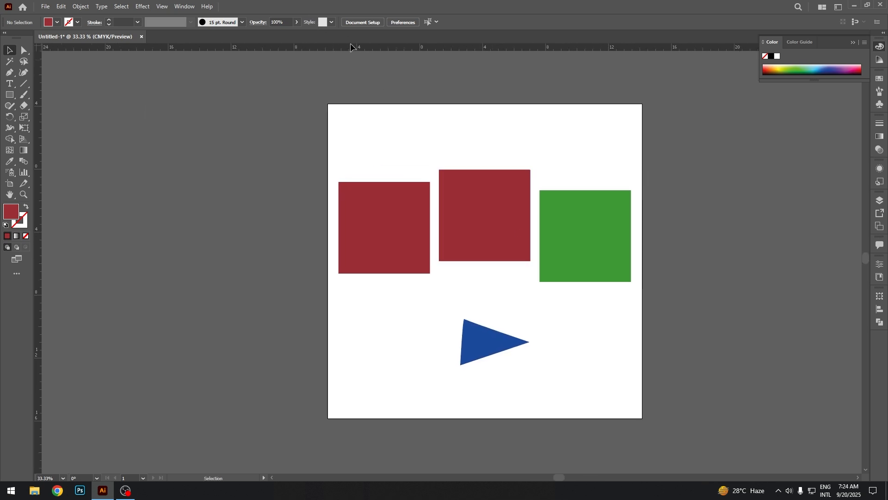
key(space)
drag(602, 126, 403, 156)
key(space)
drag(203, 121, 307, 113)
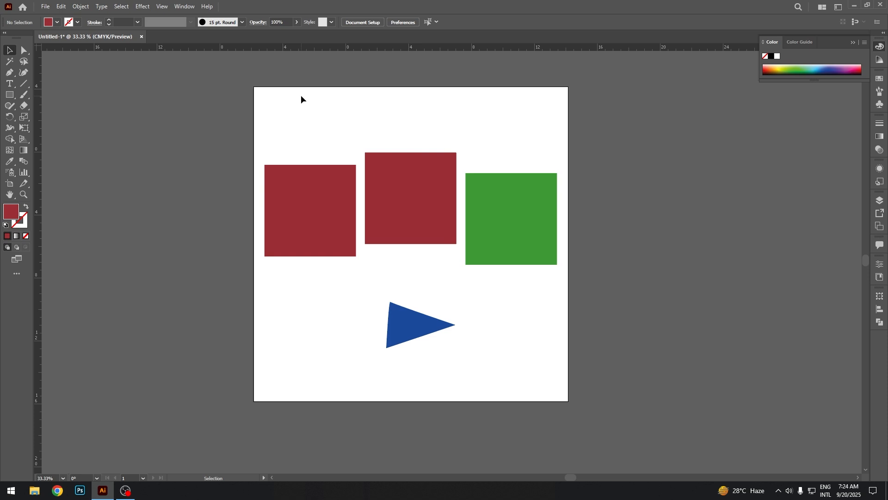
scroll(381, 231, up, 3)
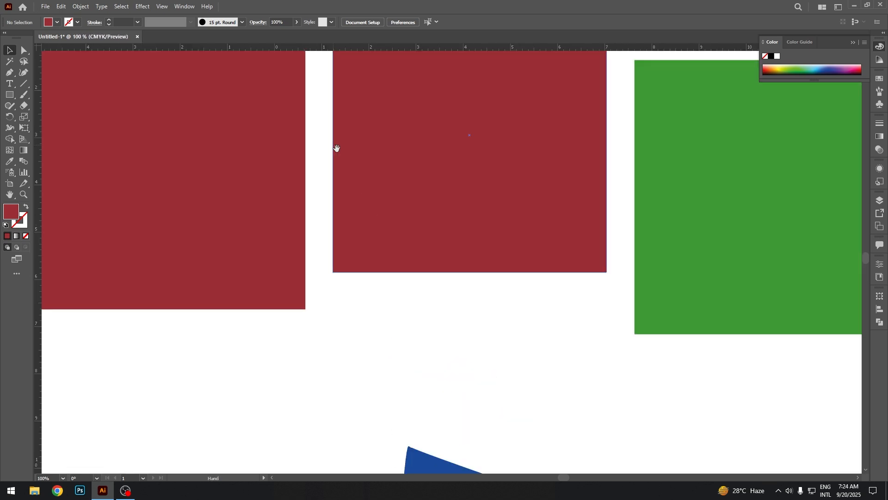
drag(336, 148, 378, 198)
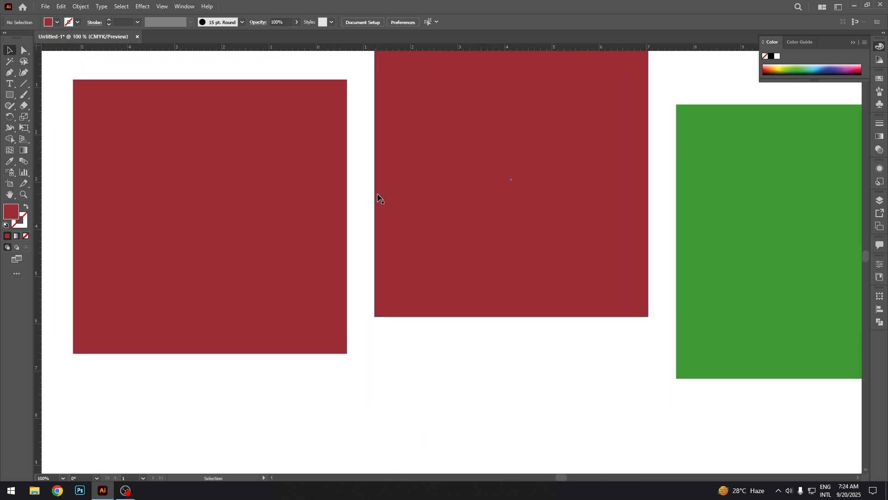
Delete the three squares and the blue triangle from the artboard.
scroll(377, 198, down, 2)
scroll(231, 148, down, 1)
drag(218, 130, 620, 395)
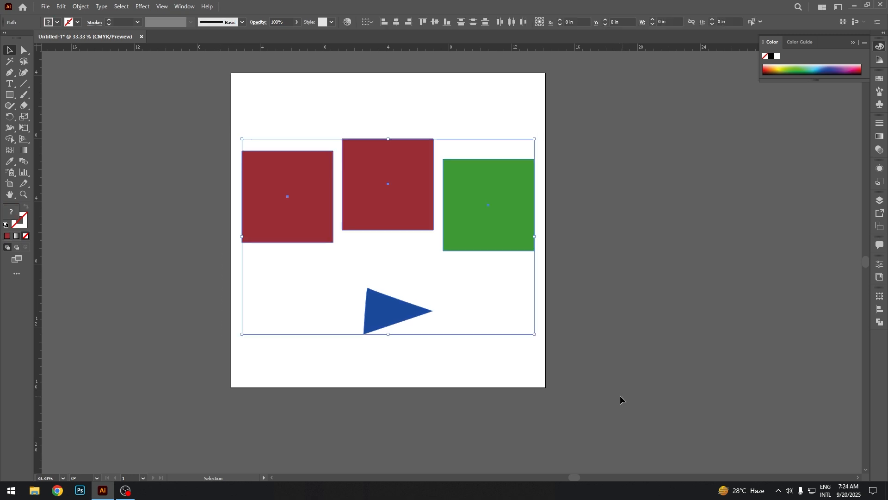
key(Delete)
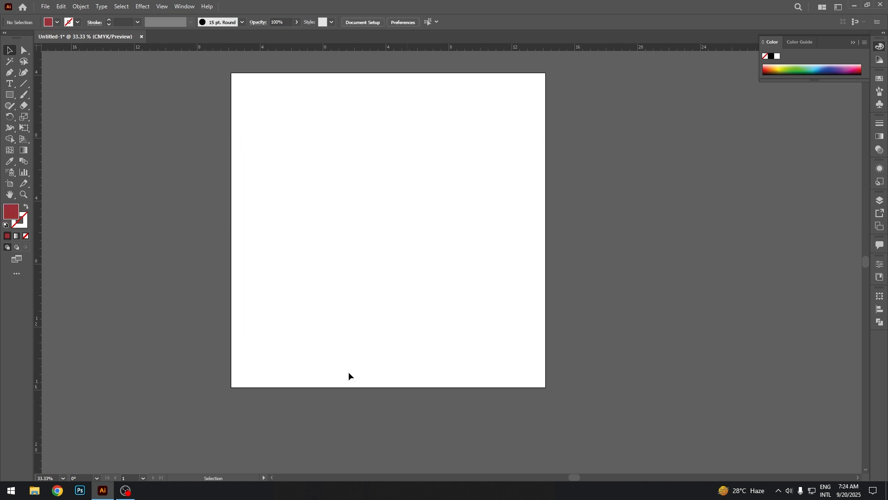
Magnify the empty artboard to 1600% with the Zoom tool, then zoom out and recenter it at 33.33%.
click(24, 198)
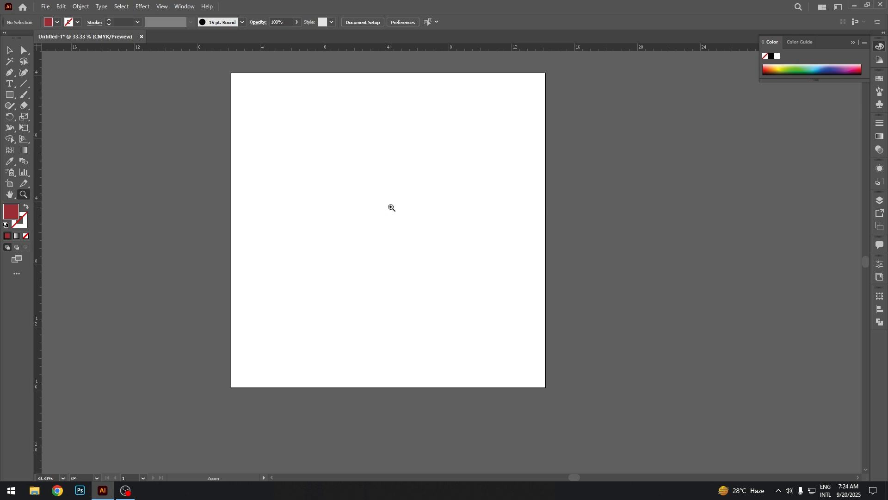
drag(391, 208, 395, 207)
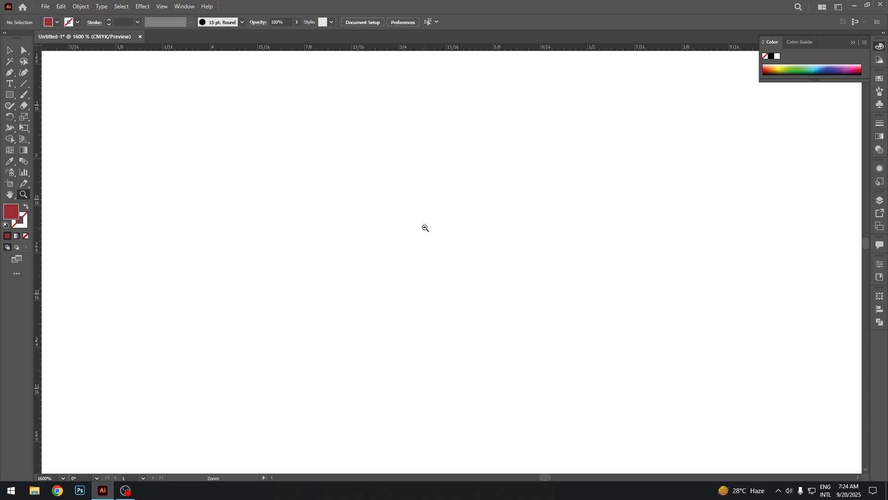
drag(425, 228, 407, 165)
alt+click(407, 165)
drag(478, 320, 364, 114)
alt+click(362, 122)
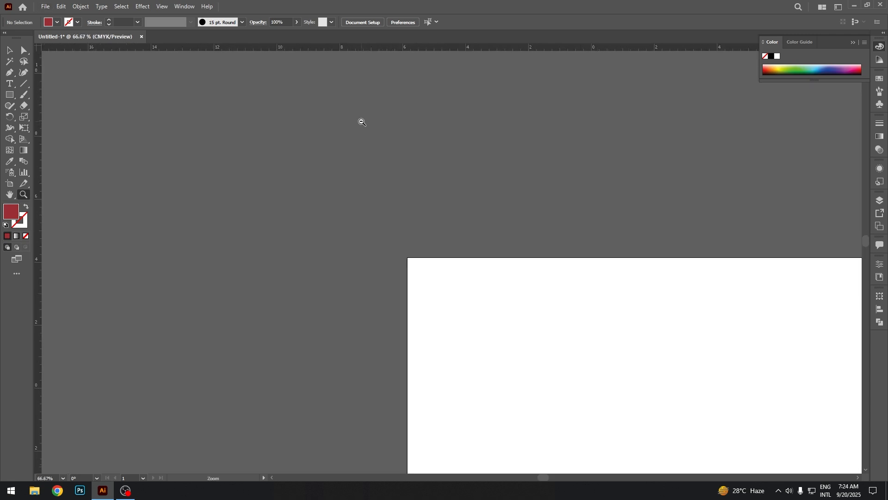
alt+click(361, 122)
alt+click(362, 122)
alt+click(362, 122)
drag(626, 388, 441, 66)
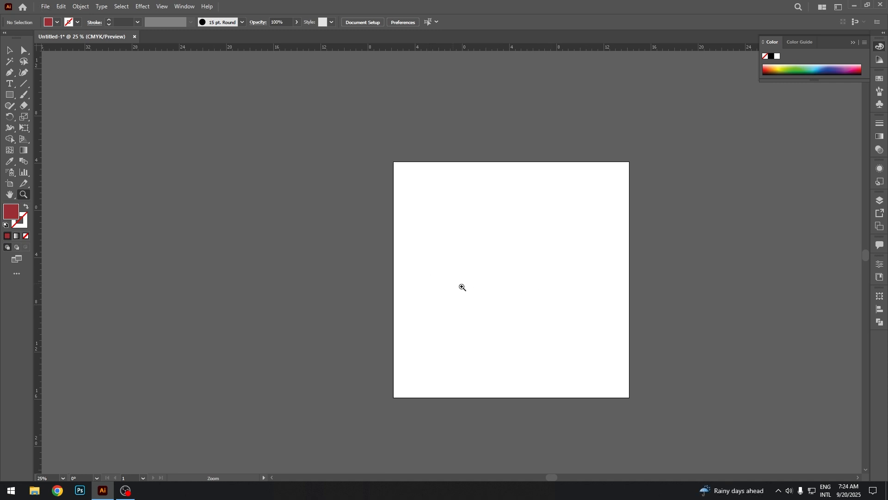
alt+click(539, 303)
click(446, 253)
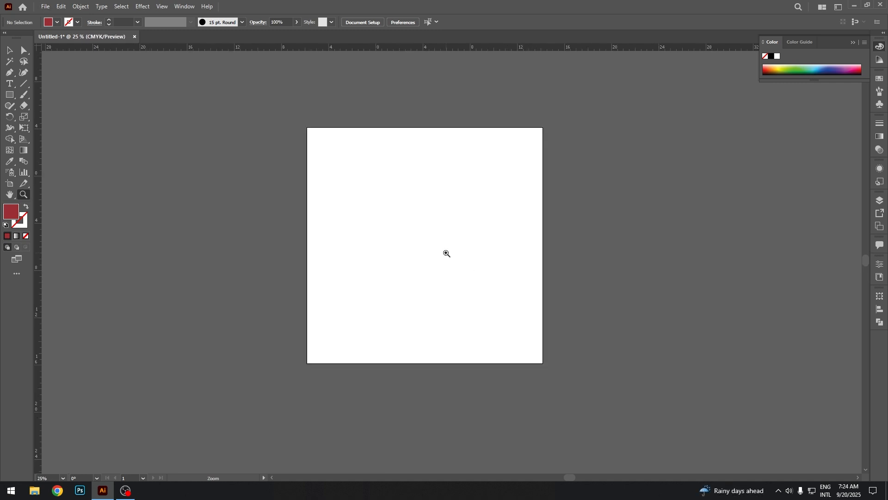
click(446, 253)
Draw a closed dark red triangle with a horizontal upper edge near the artboard's middle using the Pen tool, and deselect it.
key(p)
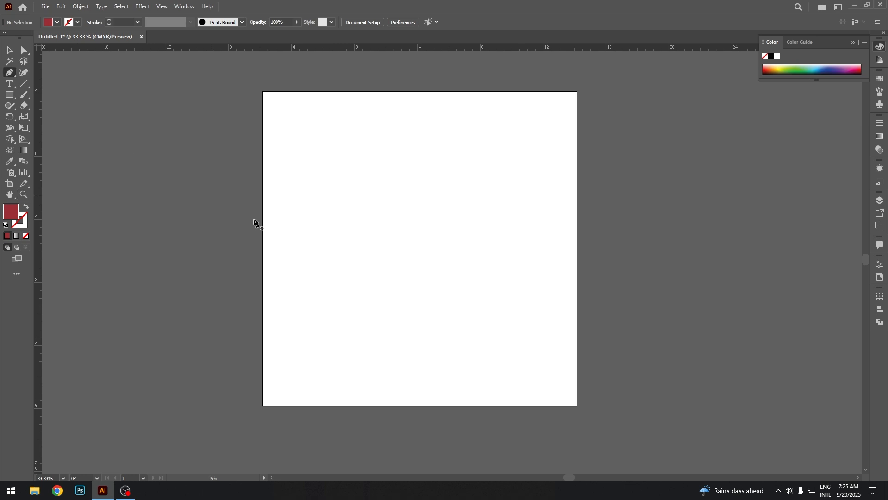
click(350, 263)
click(375, 185)
click(457, 185)
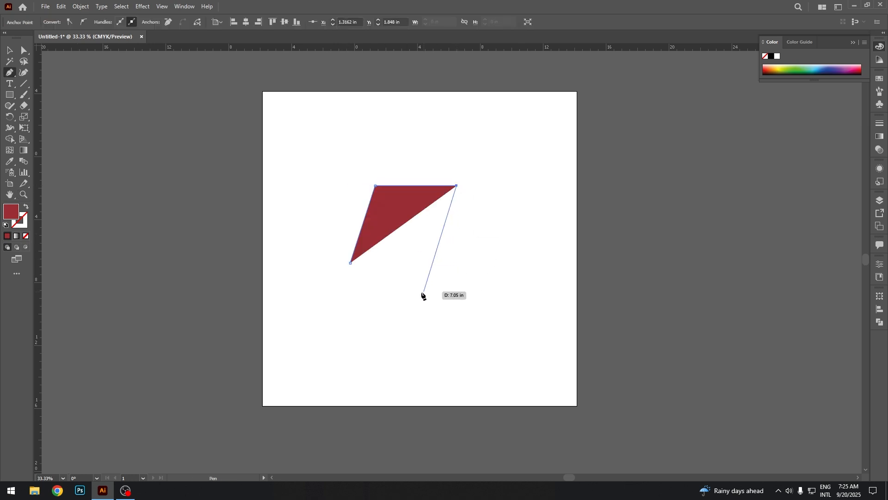
click(350, 263)
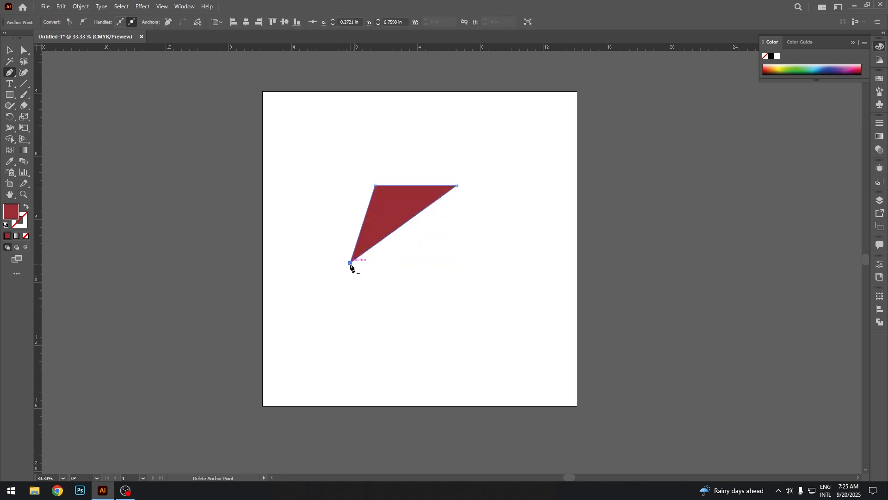
key(v)
click(360, 296)
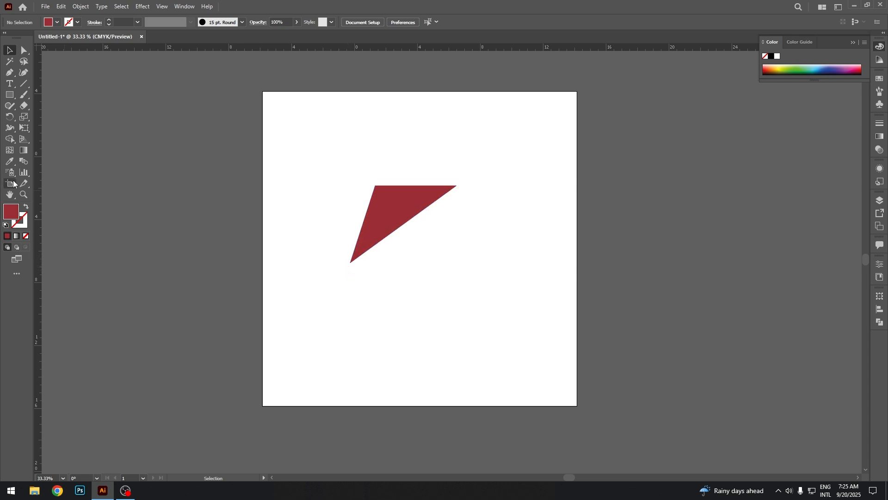
Magnify the lower corner of the red triangle to 4800% with the Zoom tool.
click(23, 194)
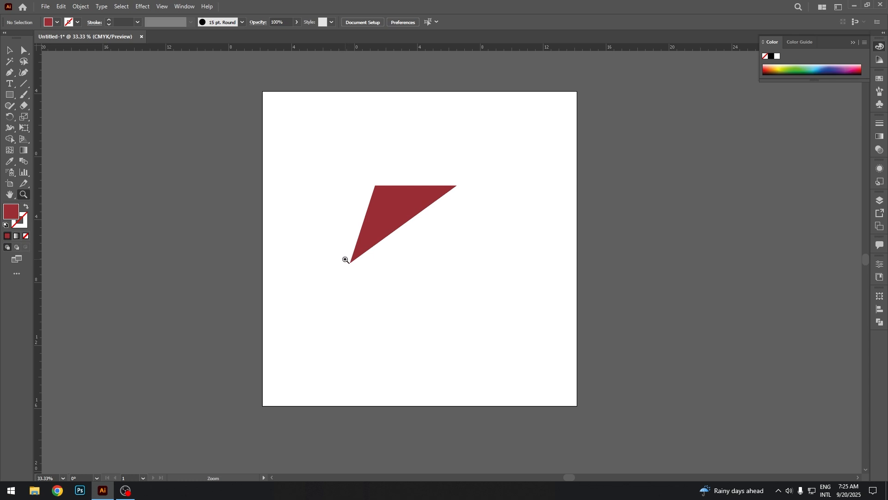
drag(346, 259, 762, 409)
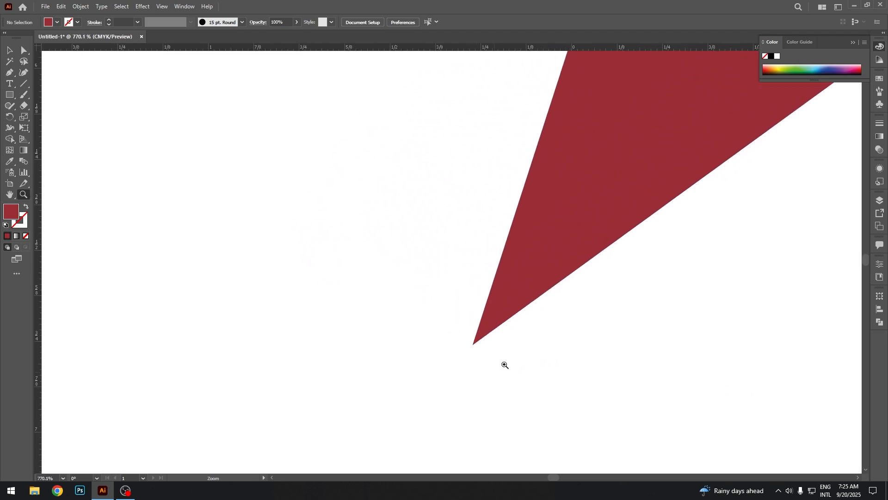
drag(477, 343, 549, 389)
click(403, 346)
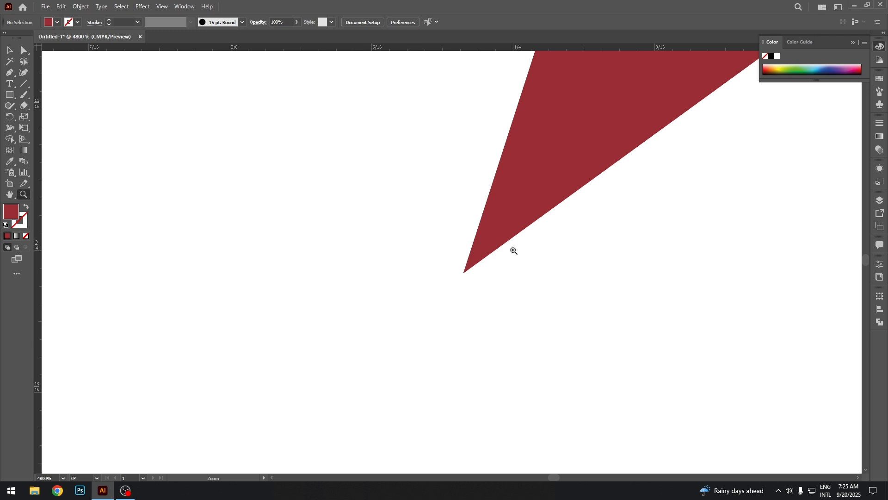
Zoom out step by step from the triangle's lower corner until the whole artboard is in view at 25%.
alt+click(493, 262)
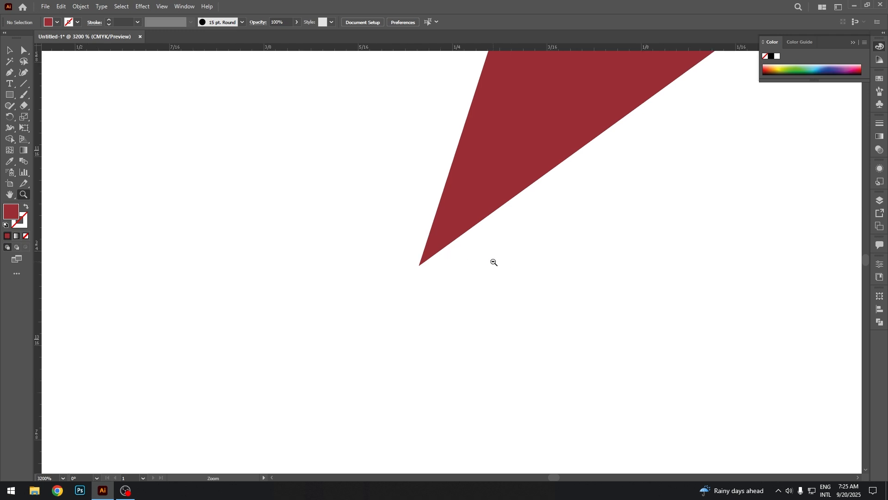
alt+click(493, 263)
alt+click(493, 263)
alt+click(494, 263)
alt+click(493, 263)
alt+click(493, 262)
alt+click(493, 262)
alt+click(443, 274)
alt+click(443, 274)
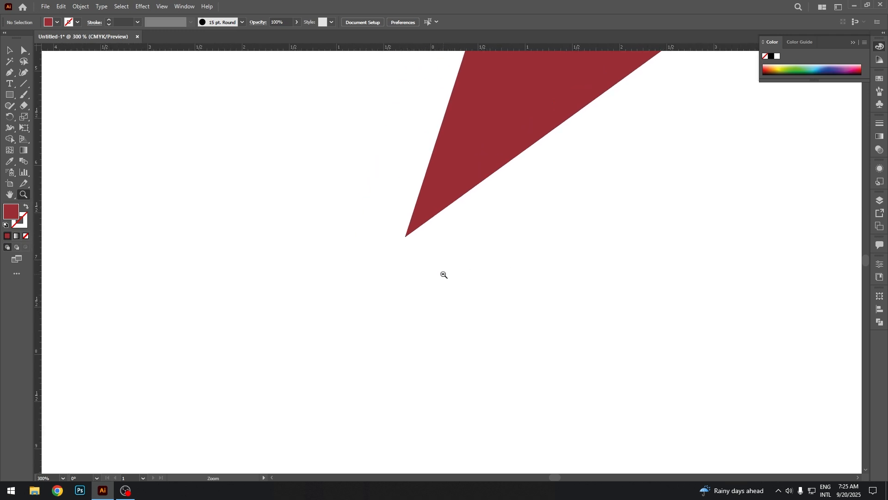
alt+click(444, 274)
alt+click(443, 274)
alt+click(443, 275)
alt+click(443, 275)
alt+click(442, 274)
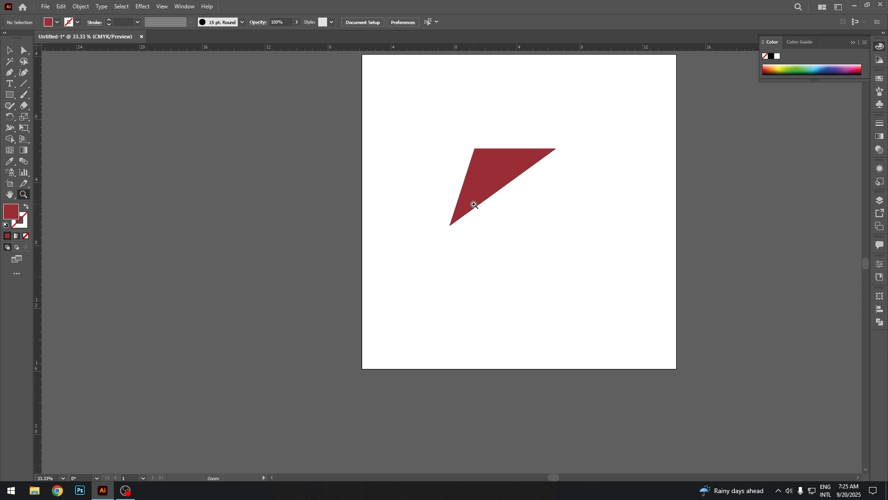
alt+click(473, 204)
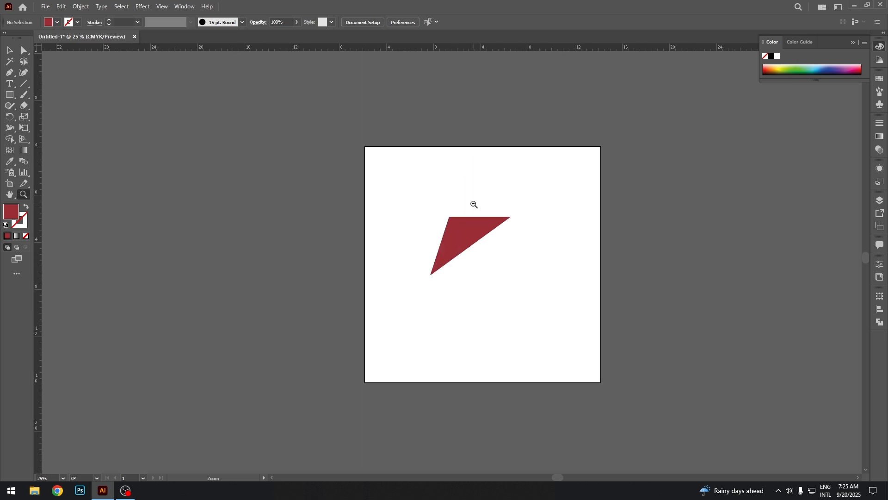
Zoom in on the triangle to 66.67% and shift the view slightly to reposition it on screen.
click(434, 273)
click(434, 273)
click(435, 273)
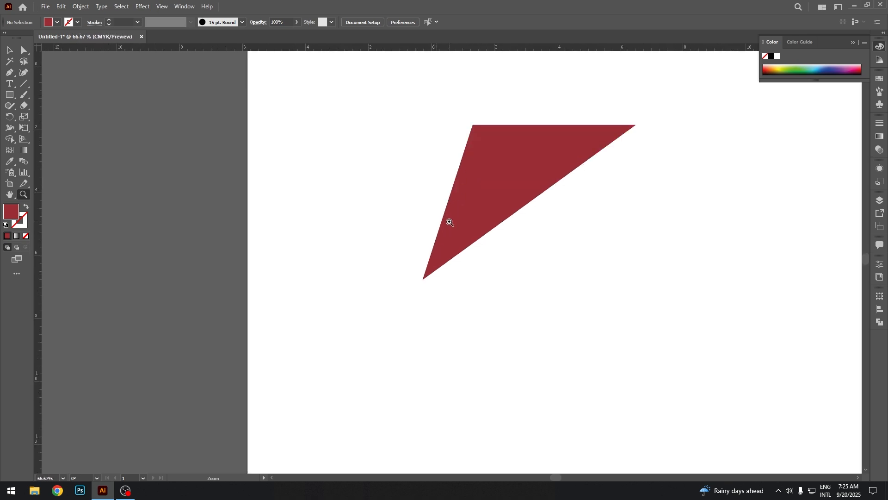
key(v)
drag(451, 220, 407, 233)
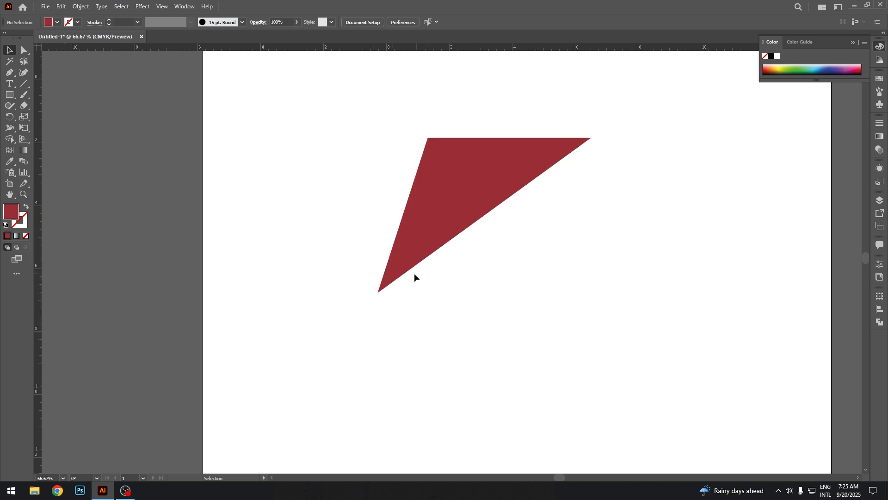
Magnify the triangle's lower tip to 600% with the Zoom tool.
key(z)
scroll(394, 286, up, 2)
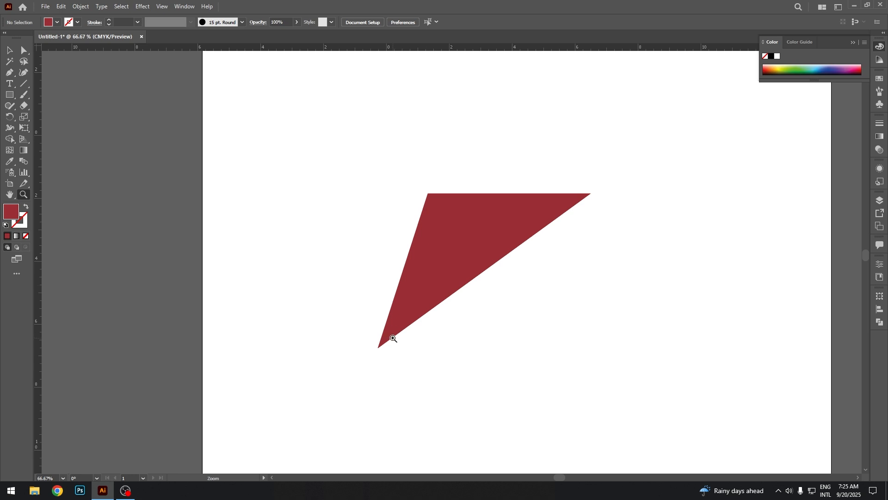
click(393, 338)
click(426, 280)
click(455, 244)
click(457, 245)
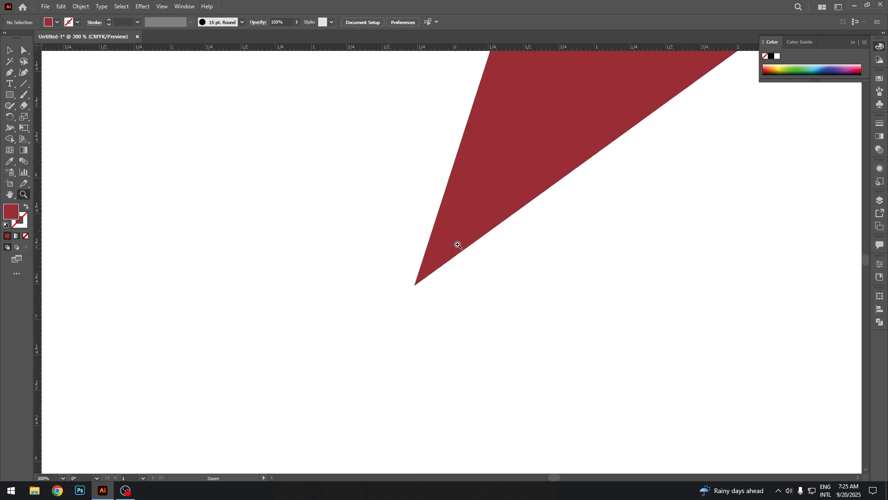
click(457, 244)
click(452, 276)
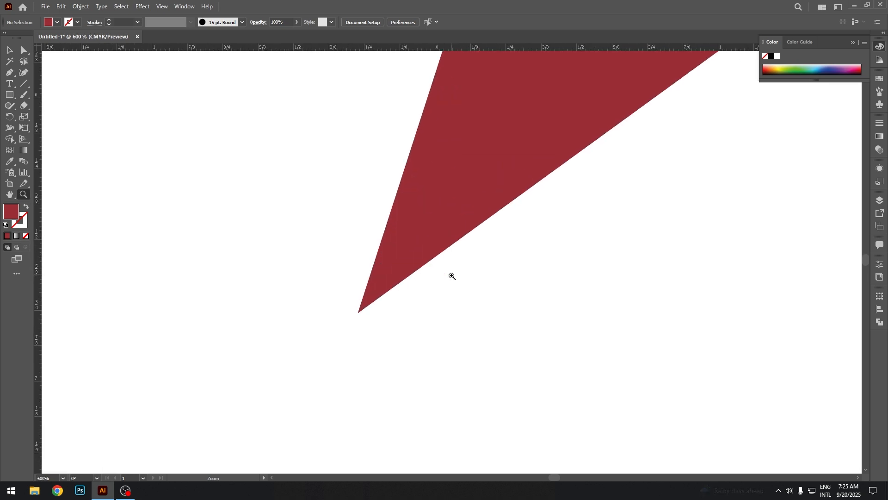
Zoom out from the triangle's tip to 50% and reposition the view so the full triangle is shown.
alt+click(422, 322)
alt+click(422, 321)
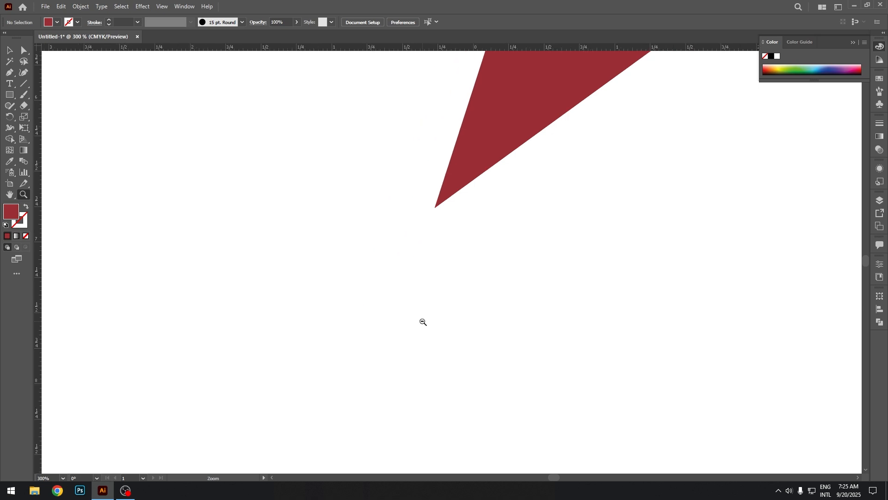
alt+click(423, 322)
alt+click(423, 322)
drag(507, 214, 431, 403)
scroll(399, 334, down, 2)
alt+click(400, 334)
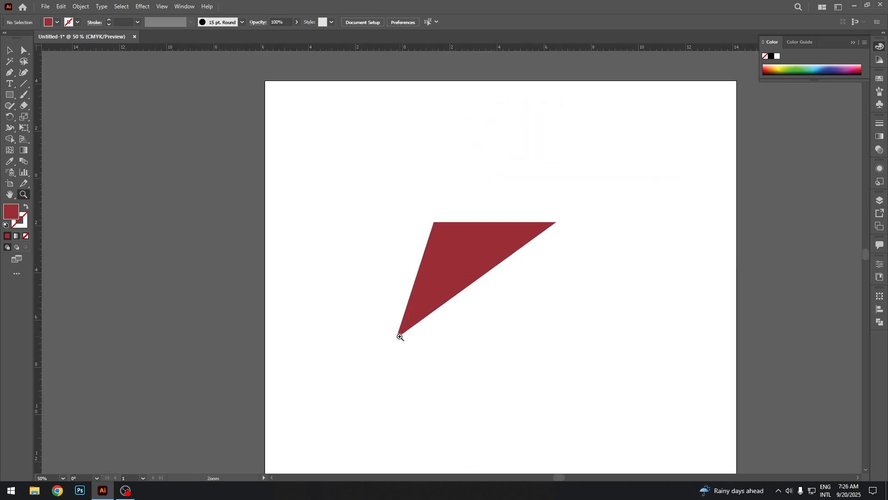
With the Selection tool active, zoom in and out repeatedly on the triangle's lower corner, finishing at 66.67%.
key(v)
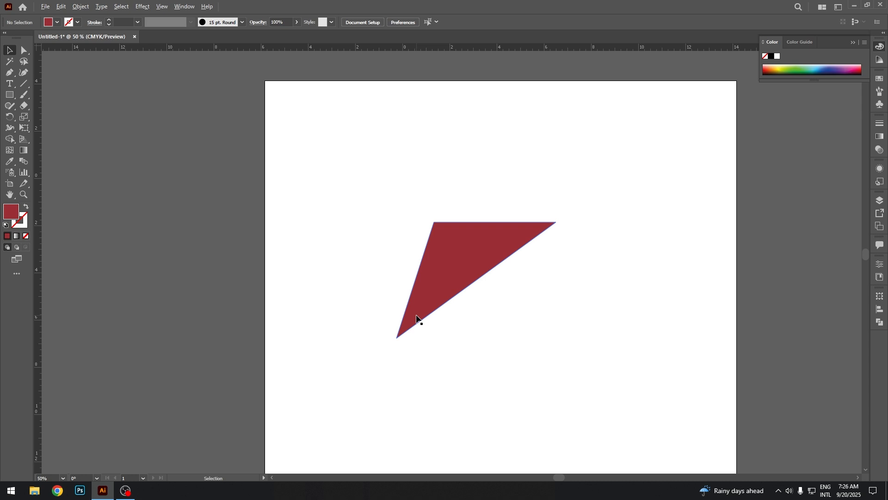
scroll(416, 318, up, 5)
scroll(417, 318, down, 5)
scroll(416, 318, up, 4)
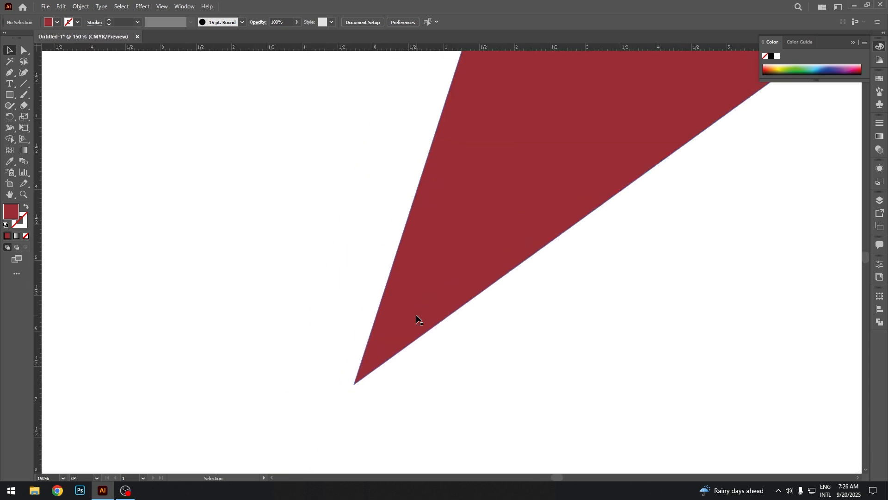
scroll(416, 318, up, 4)
scroll(416, 318, down, 4)
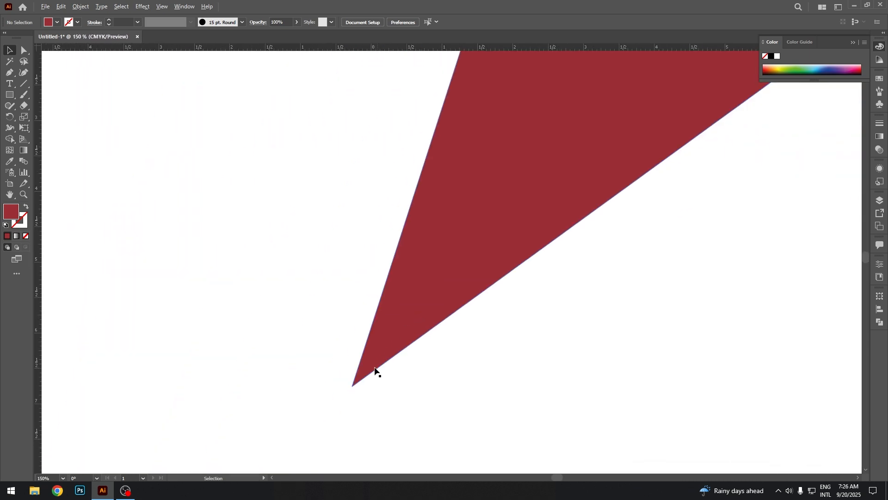
scroll(343, 407, up, 5)
scroll(418, 208, up, 5)
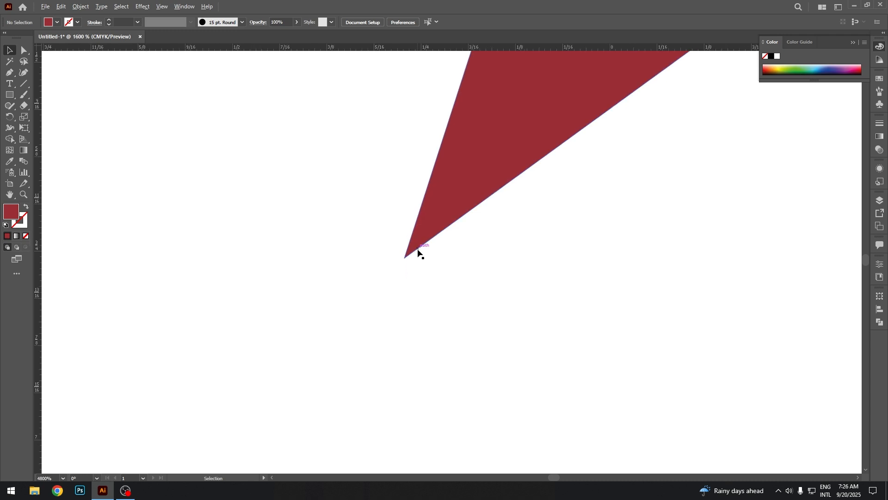
scroll(416, 323, down, 10)
scroll(568, 220, up, 1)
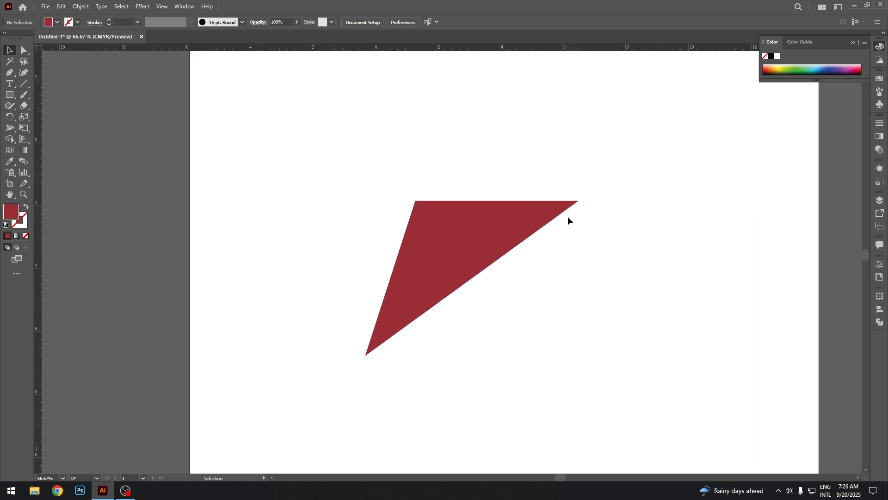
Magnify the triangle's upper-right corner to 4800% and zoom back out to 66.67%.
scroll(567, 220, up, 10)
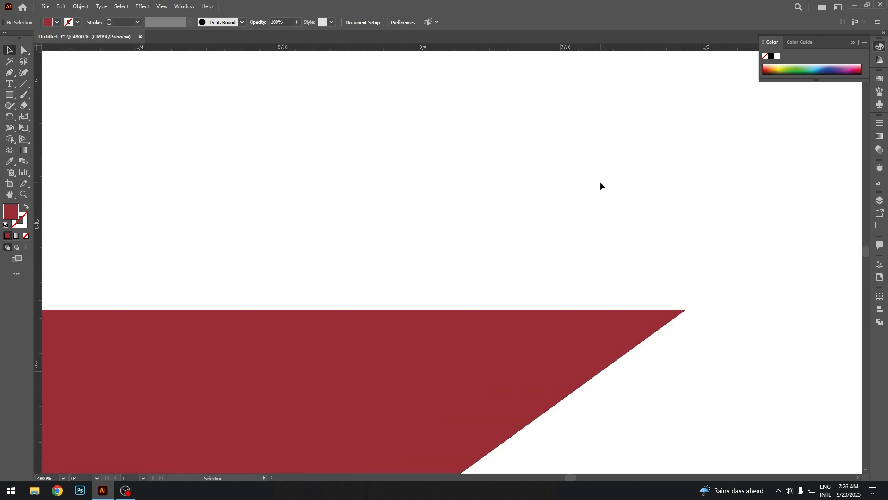
scroll(622, 167, down, 5)
scroll(639, 211, down, 4)
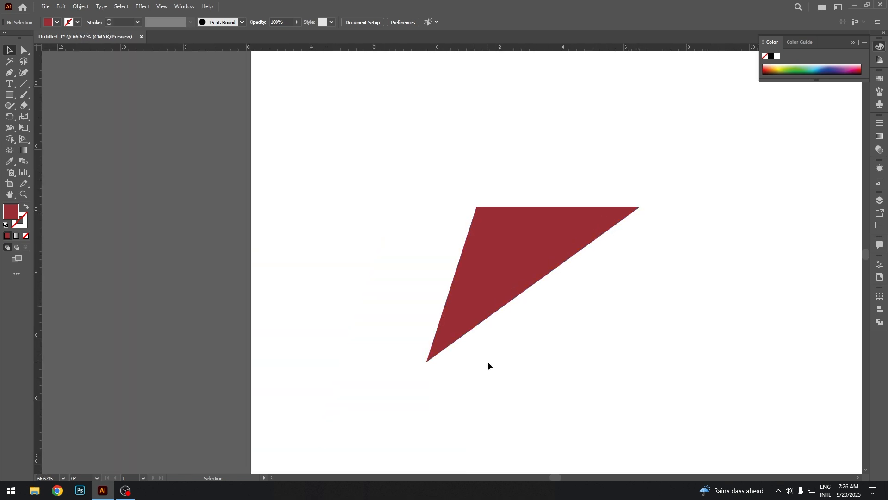
Magnify the triangle's lower tip to 25500%, zoom back out, and repeat a shorter zoom in and out.
scroll(431, 364, up, 8)
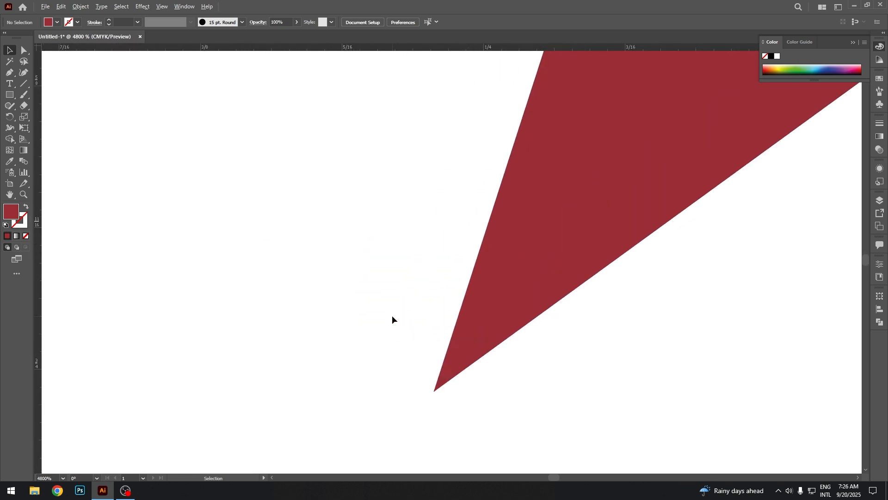
scroll(431, 336, up, 3)
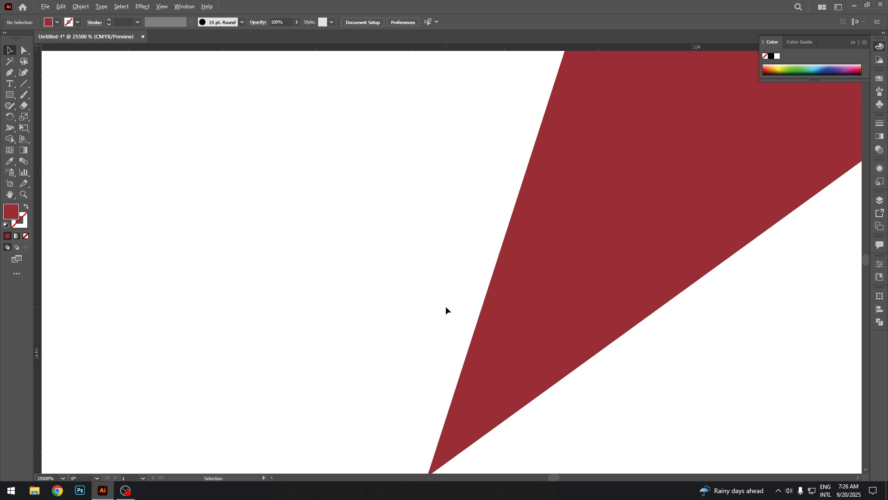
scroll(445, 306, down, 10)
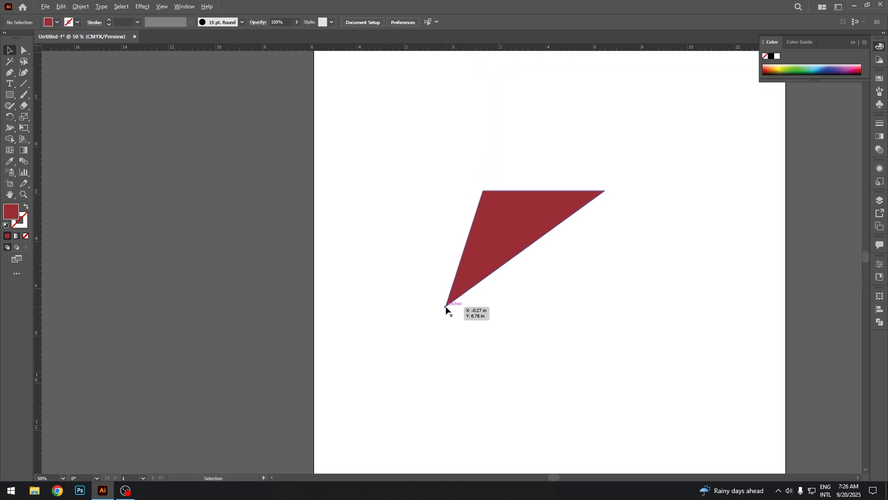
scroll(539, 218, up, 4)
scroll(539, 218, down, 5)
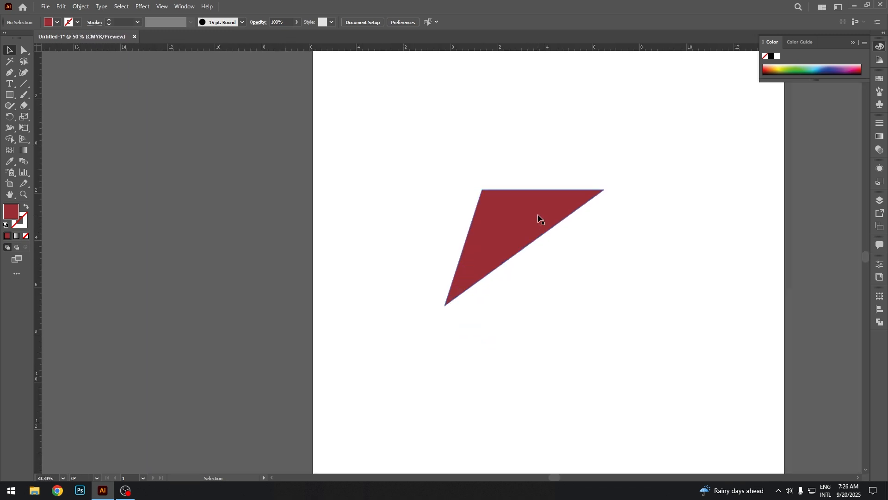
Delete the dark red triangle from the artboard.
scroll(538, 217, up, 3)
click(429, 234)
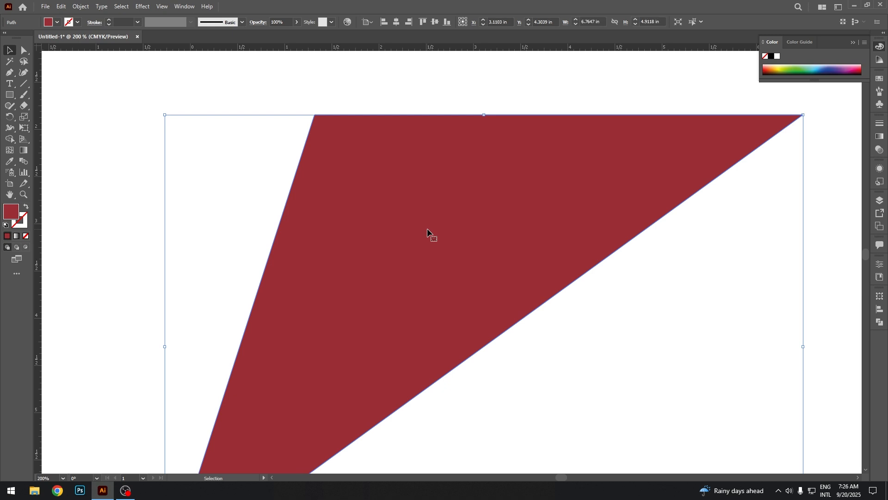
key(Delete)
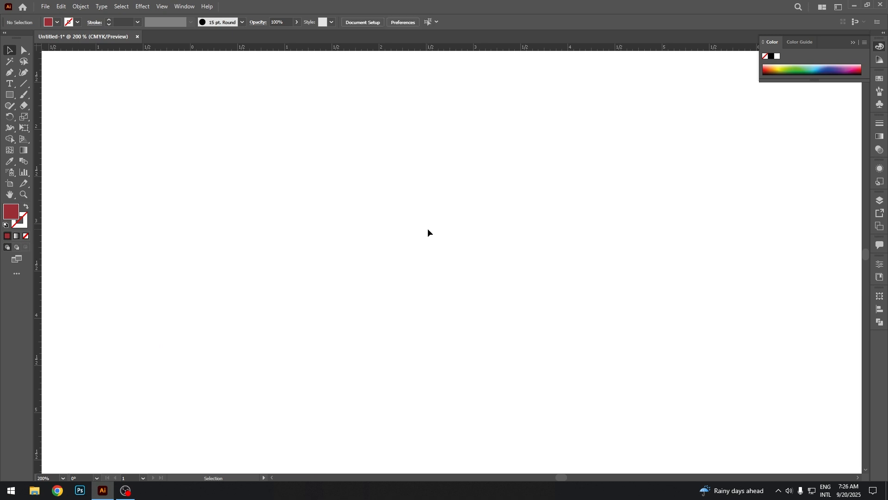
Draw a dark red rectangle about 8.57 by 6.98 in on the empty canvas to the right of the artboard, and deselect it.
scroll(427, 229, down, 5)
drag(482, 243, 188, 227)
scroll(426, 242, up, 1)
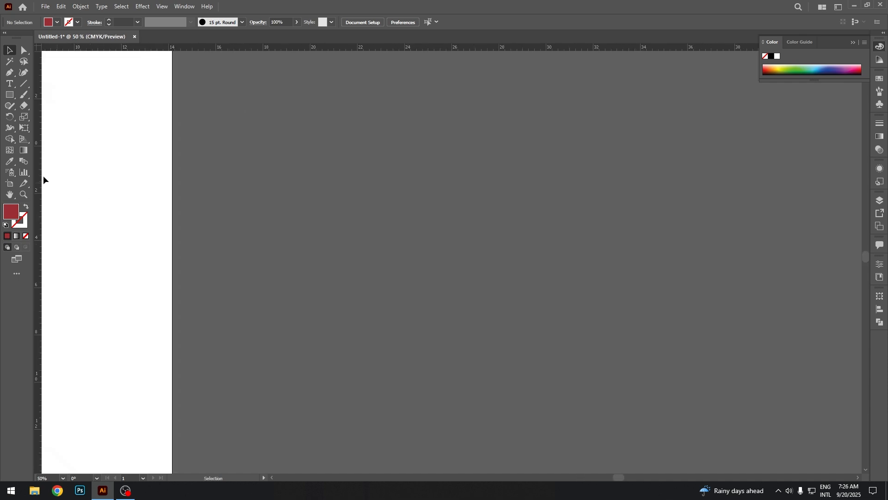
click(16, 94)
drag(358, 180, 561, 346)
key(v)
click(595, 292)
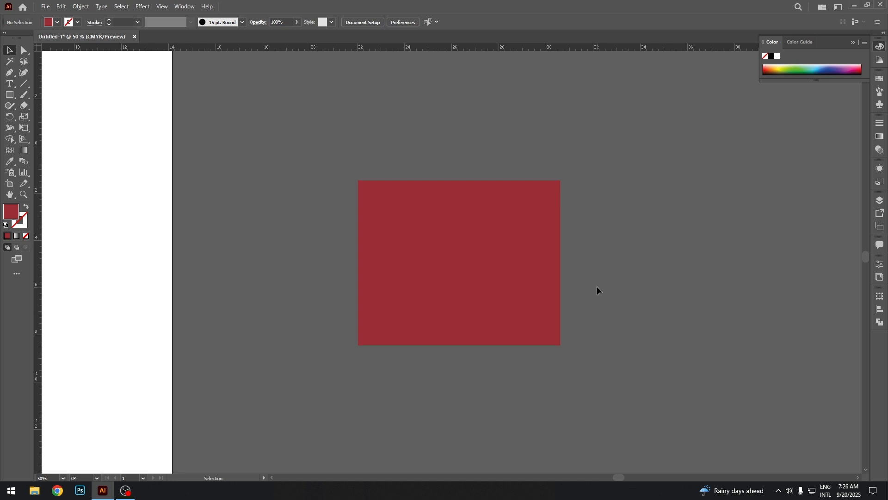
Select the rectangle and move it about 1.4 in toward the artboard and slightly upward.
click(470, 261)
scroll(517, 261, up, 1)
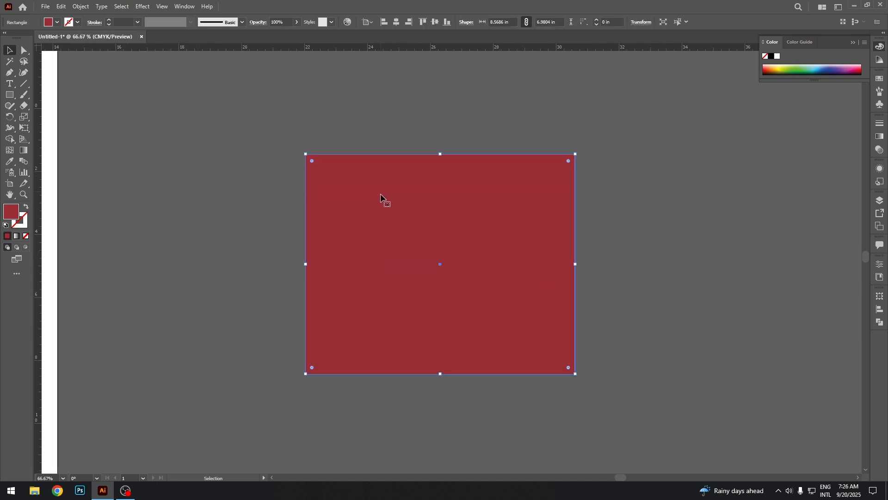
drag(383, 200, 333, 224)
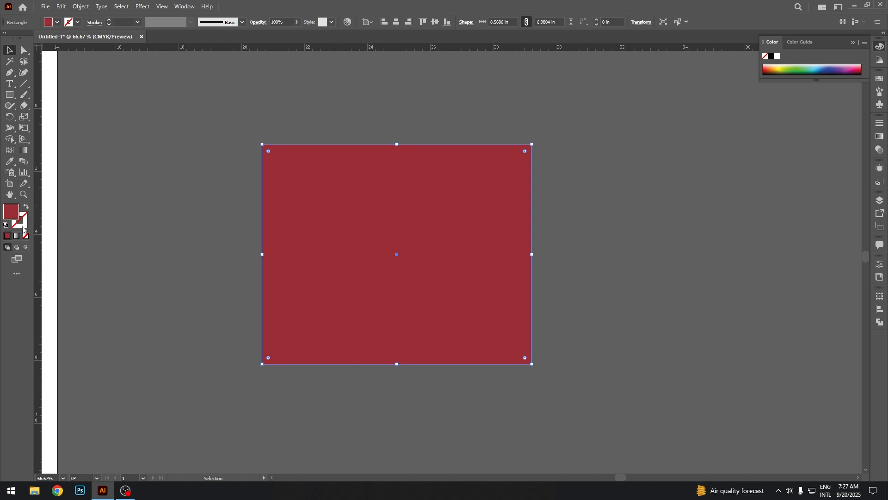
Swap the rectangle's fill and stroke to give it a dark red outline with no fill, and deselect it.
click(26, 207)
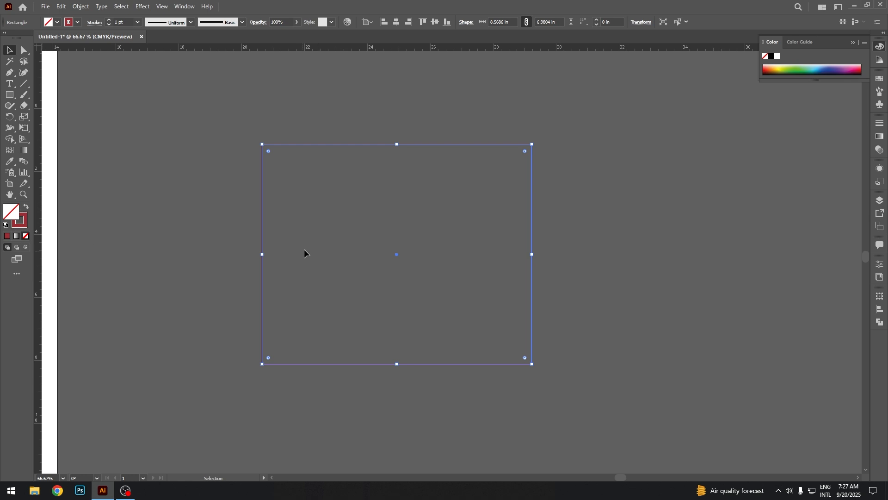
click(330, 180)
drag(351, 123, 390, 173)
scroll(379, 139, up, 5)
scroll(379, 140, down, 5)
click(393, 240)
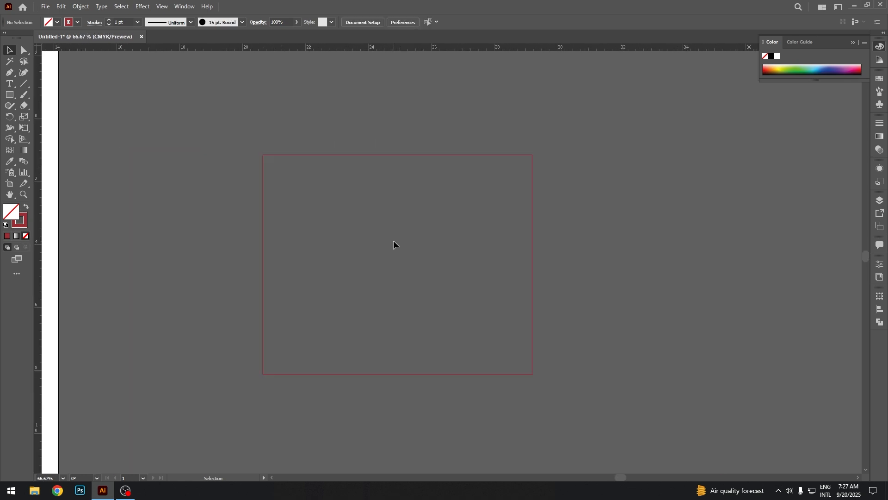
Reselect the rectangle and swap its fill and stroke back to a dark red fill with no stroke.
key(ctrl+a)
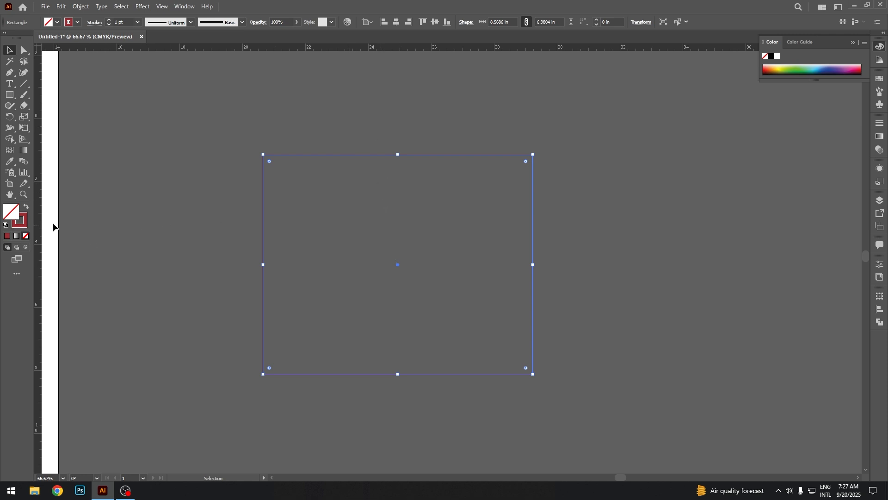
click(26, 209)
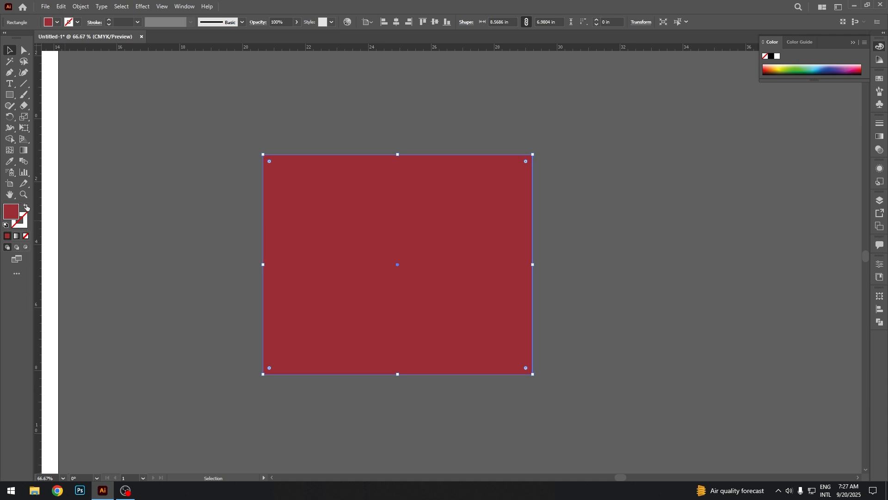
Swap the rectangle's fill and stroke to give it a dark red outline, fill it with blue #0606BF, and deselect it.
click(26, 208)
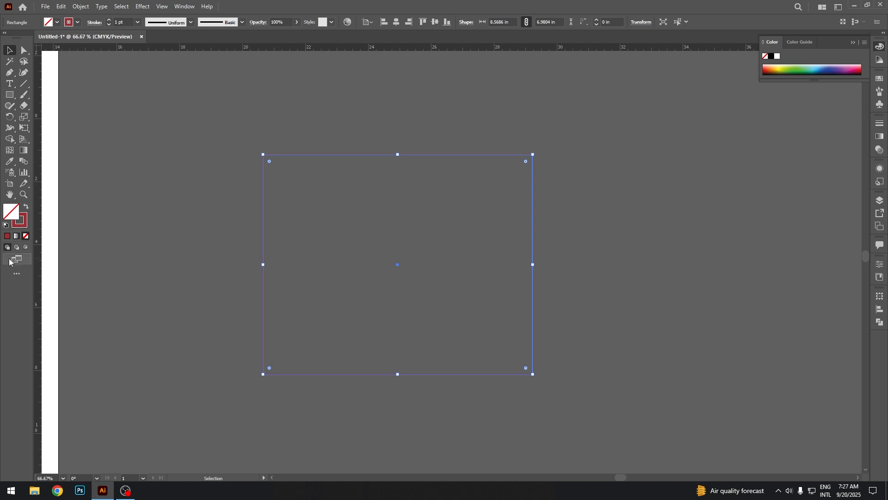
double_click(10, 215)
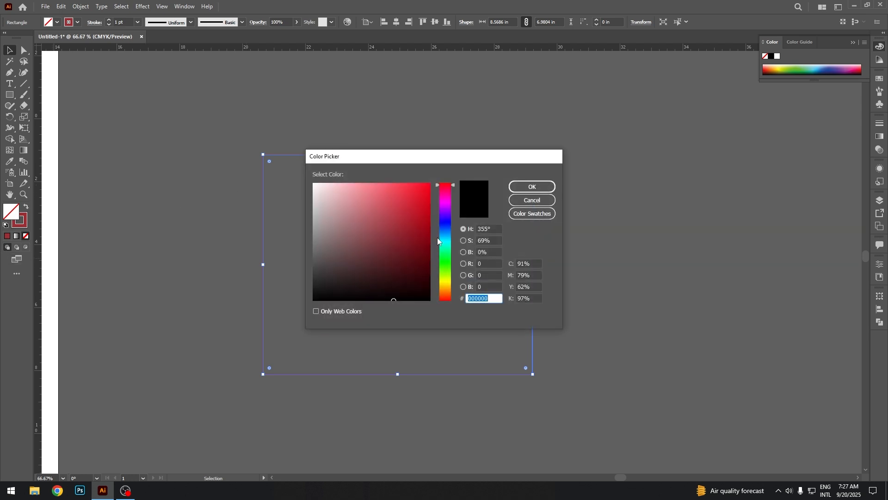
drag(439, 241, 443, 222)
click(427, 212)
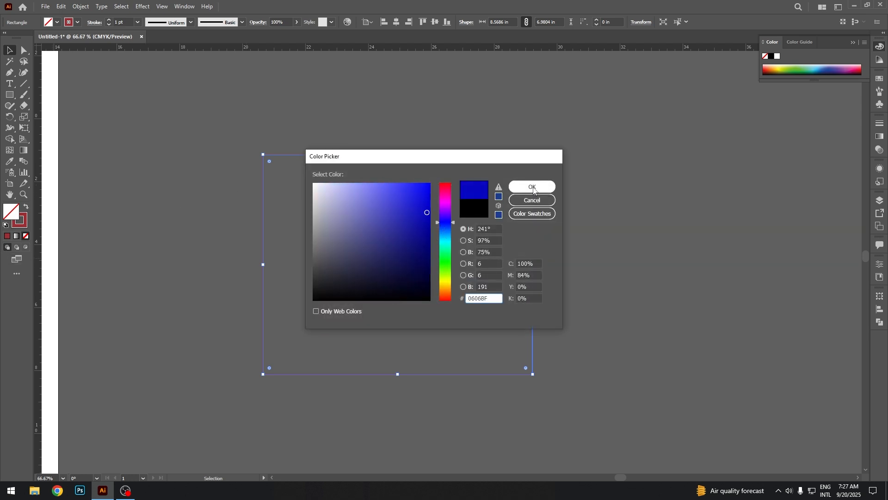
click(533, 187)
click(545, 238)
Inspect the rectangle's thin red outline up close and move the rectangle about 1.9 in to the right and 2.3 in upward.
alt+scroll(536, 217, up, 5)
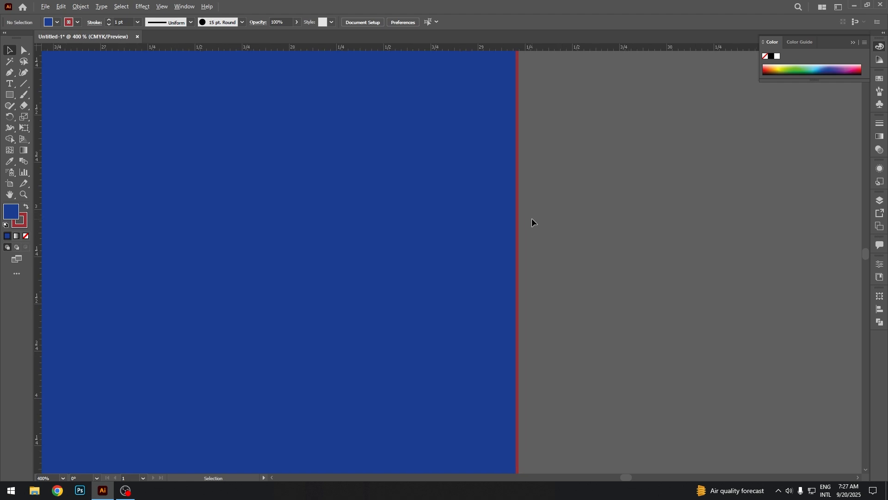
scroll(532, 217, up, 4)
drag(470, 229, 498, 220)
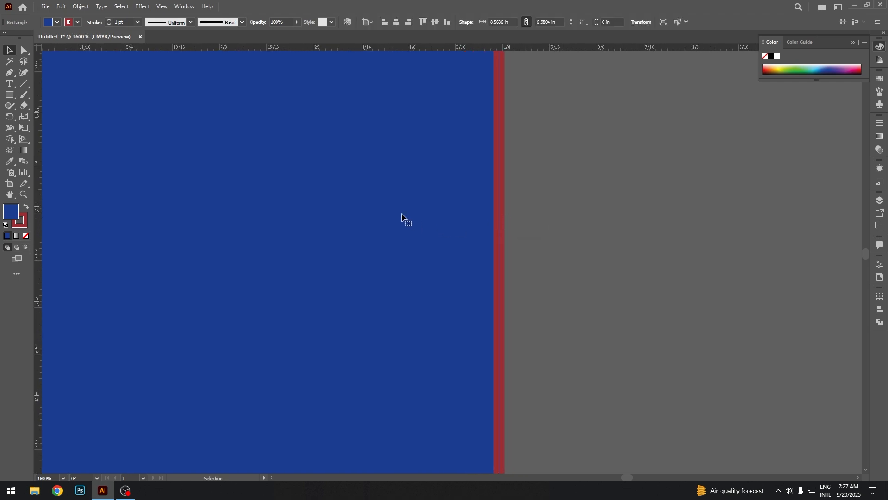
scroll(447, 285, down, 11)
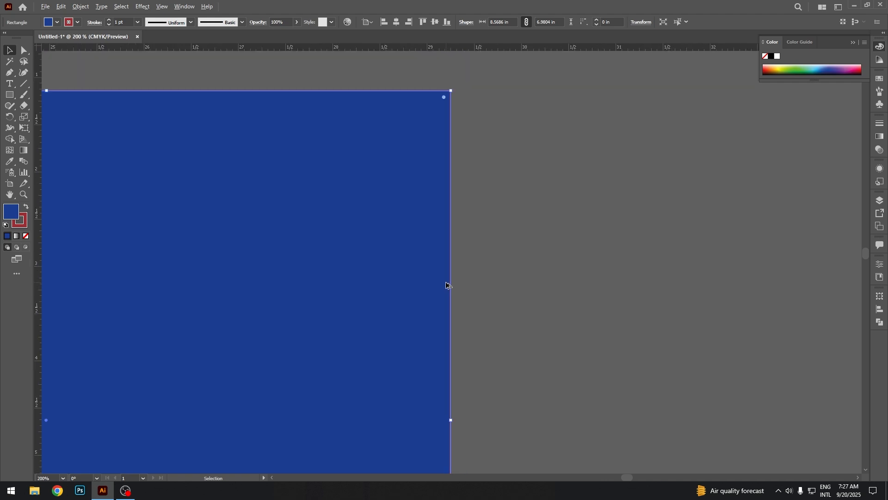
drag(407, 309, 416, 276)
scroll(415, 275, up, 2)
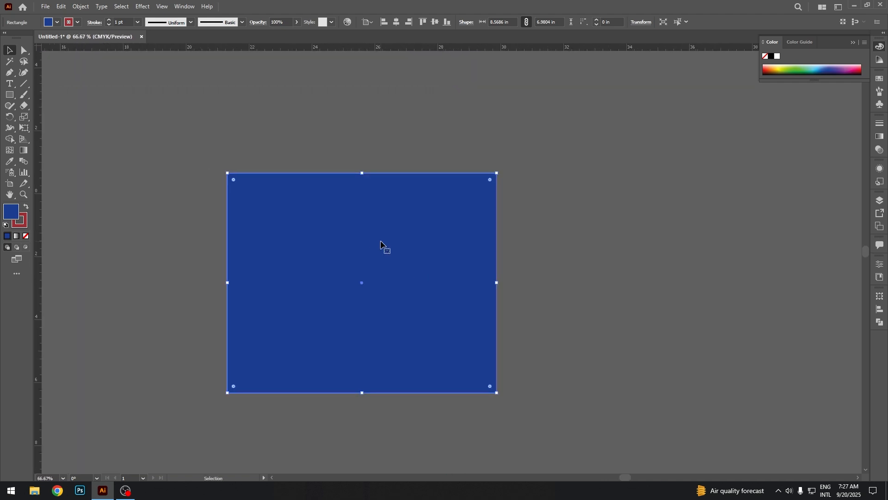
drag(382, 248, 418, 239)
scroll(304, 160, up, 3)
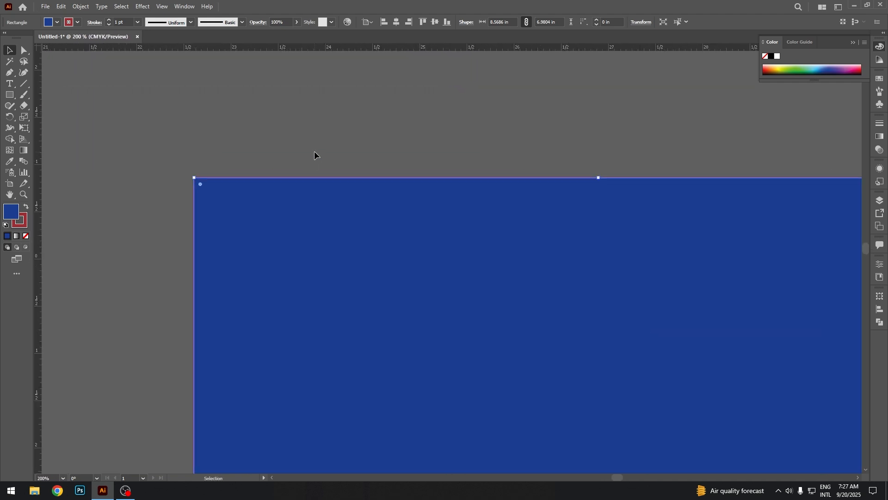
click(314, 151)
drag(345, 253, 339, 232)
Increase the rectangle's red stroke weight to 19 pt and nudge the rectangle slightly right and upward.
click(23, 226)
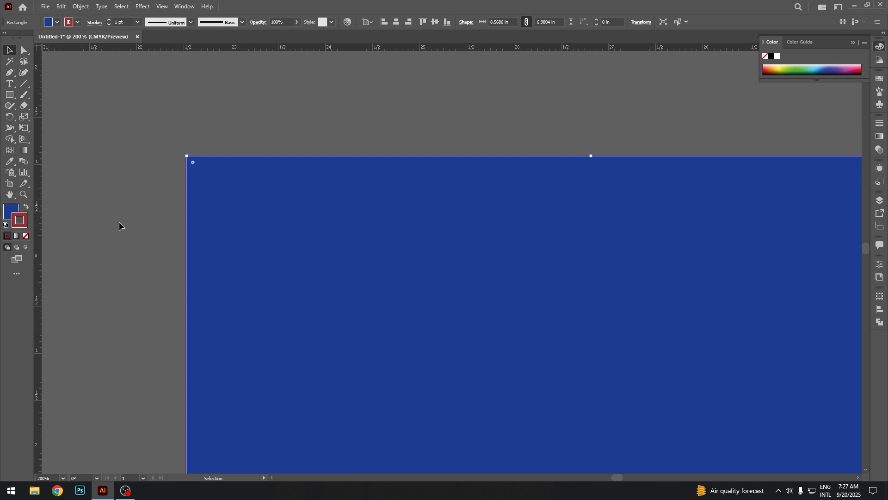
click(109, 21)
click(109, 21)
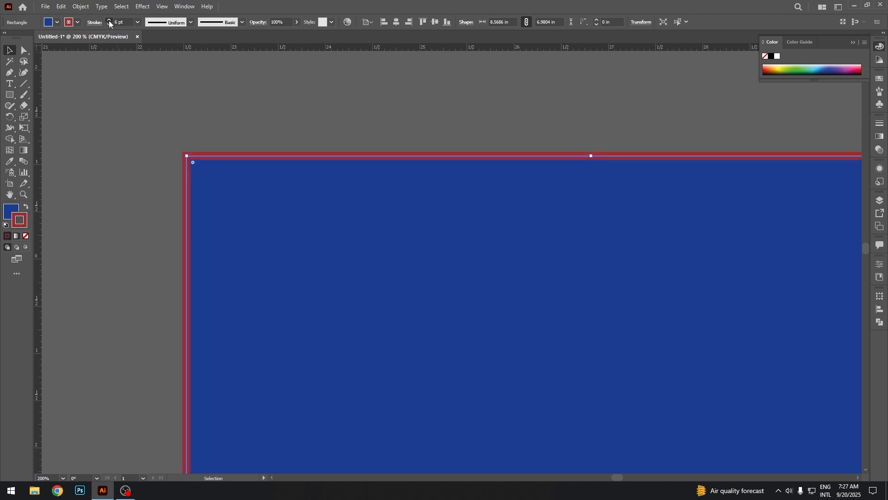
click(109, 21)
click(109, 20)
click(110, 21)
click(110, 20)
click(110, 20)
click(110, 21)
click(110, 20)
click(109, 20)
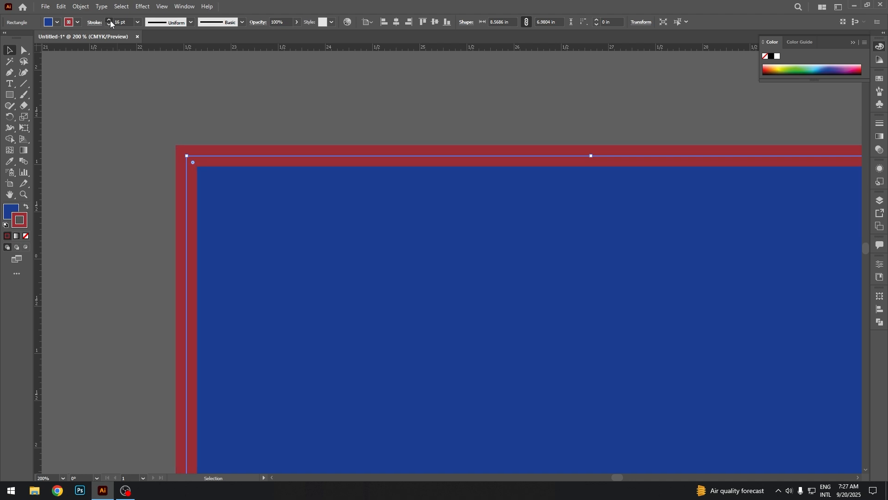
click(110, 20)
click(109, 20)
scroll(155, 143, down, 4)
scroll(154, 144, up, 2)
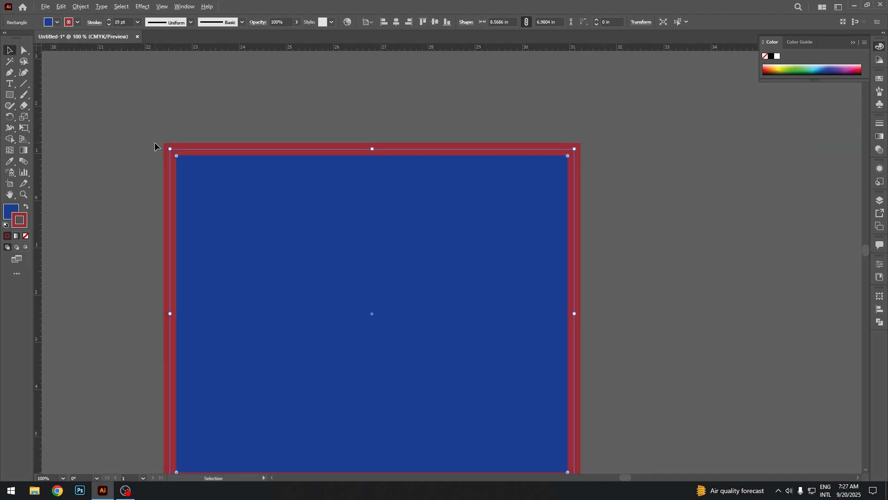
scroll(192, 115, down, 1)
drag(224, 168, 232, 161)
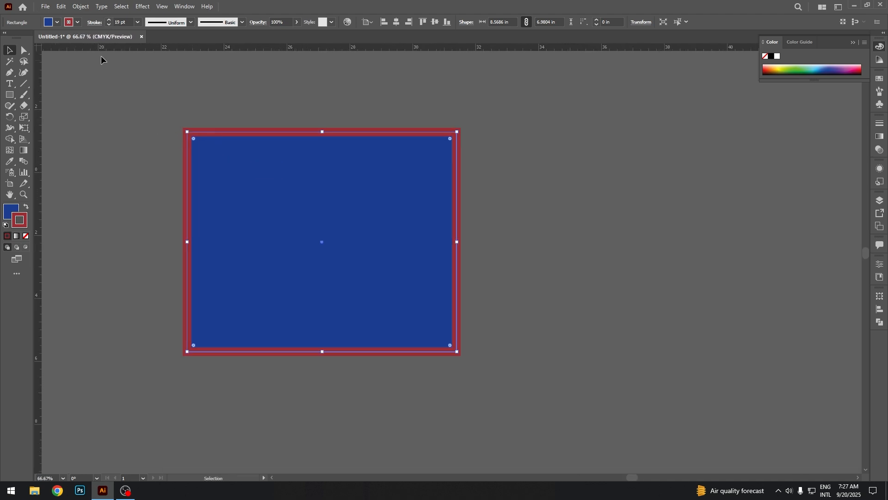
Set the rectangle's stroke weight to 20 pt in the detailed stroke options and view the artwork at 100%.
click(93, 23)
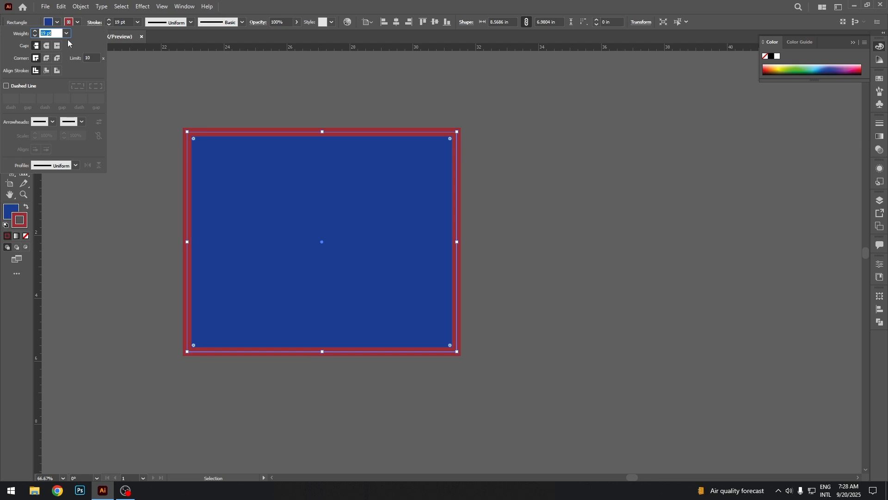
click(35, 31)
click(95, 23)
key(ctrl+1)
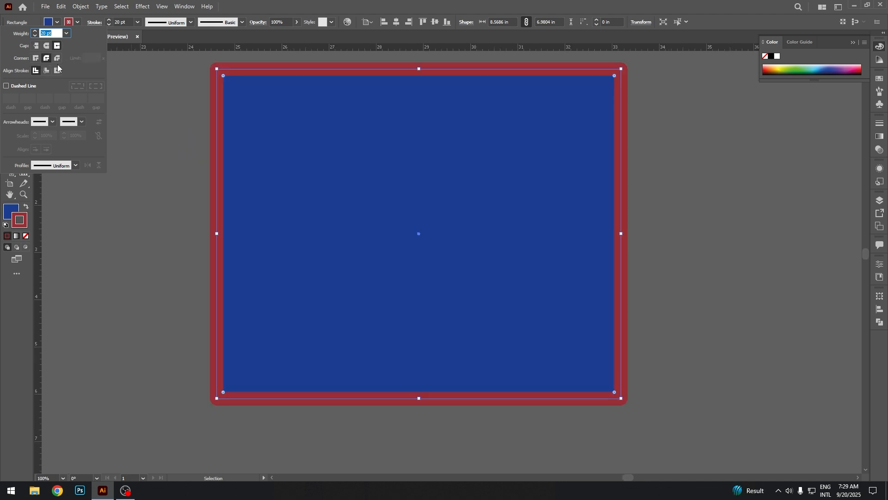
Compare the round, miter and bevel corner joins on the rectangle's stroke, and leave it on miter join.
click(46, 58)
click(36, 59)
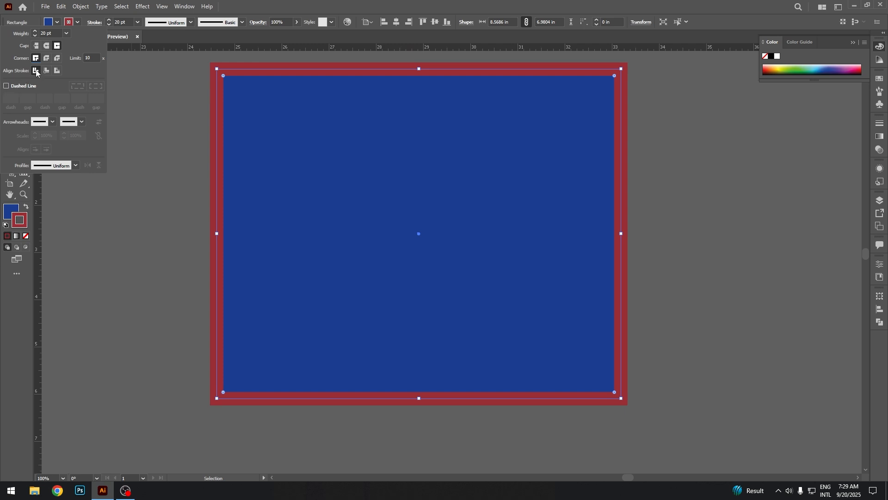
click(234, 85)
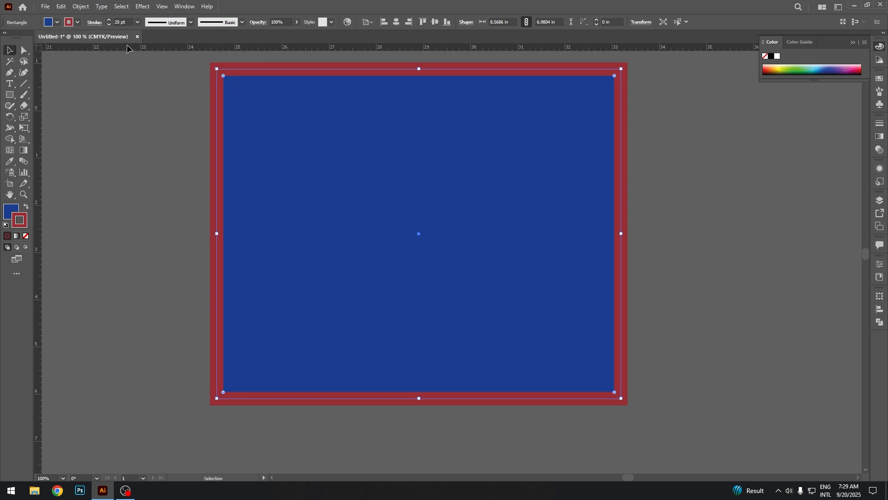
click(94, 27)
click(47, 58)
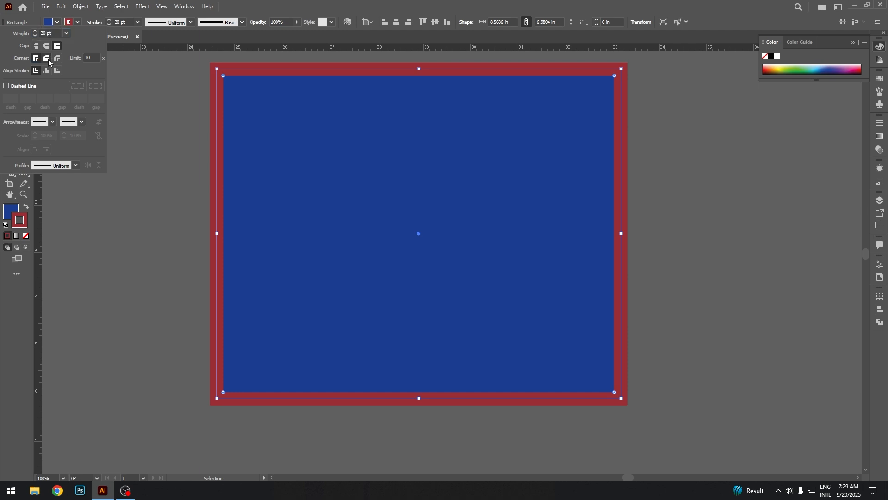
click(56, 58)
click(36, 58)
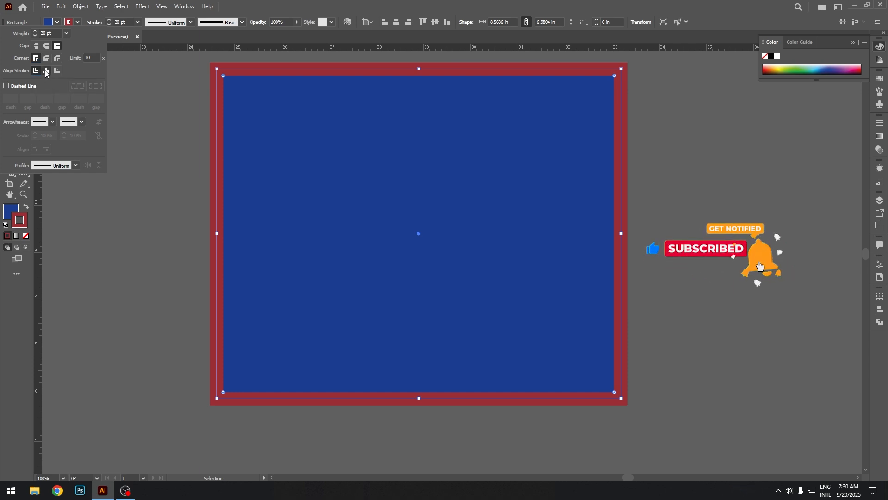
Try aligning the rectangle's stroke to the inside and to the outside, and return it to center alignment.
click(46, 72)
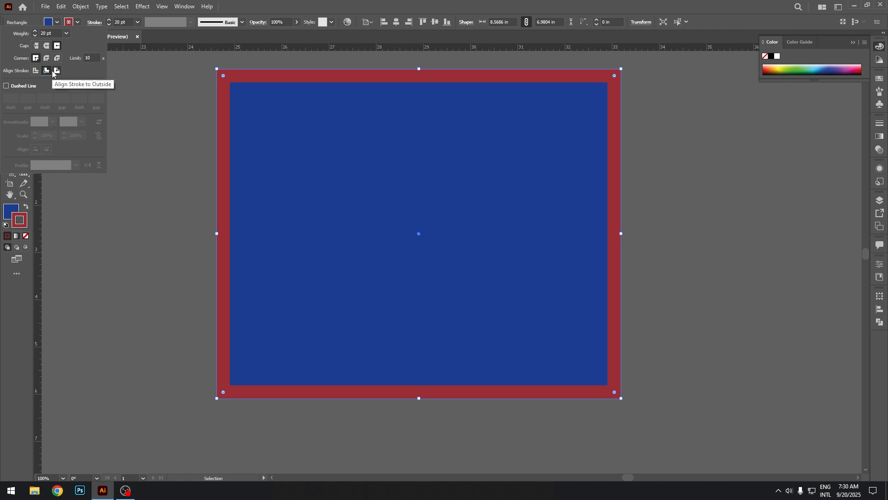
click(53, 72)
click(46, 71)
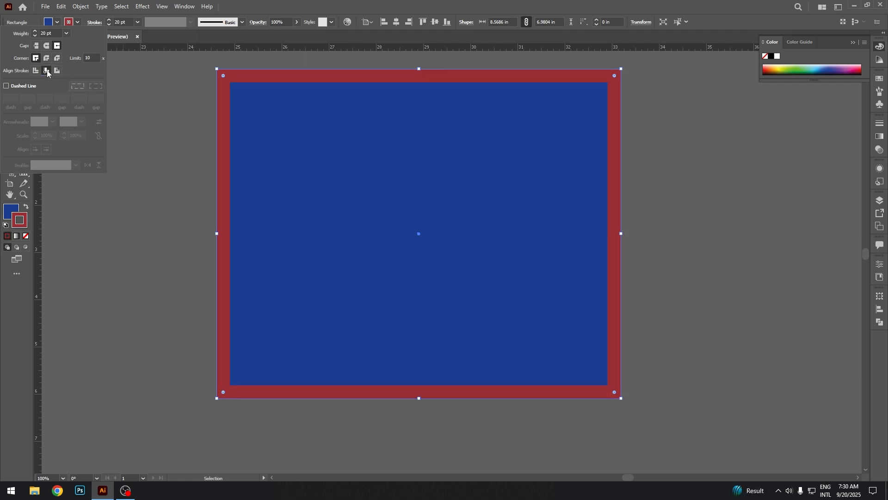
click(57, 71)
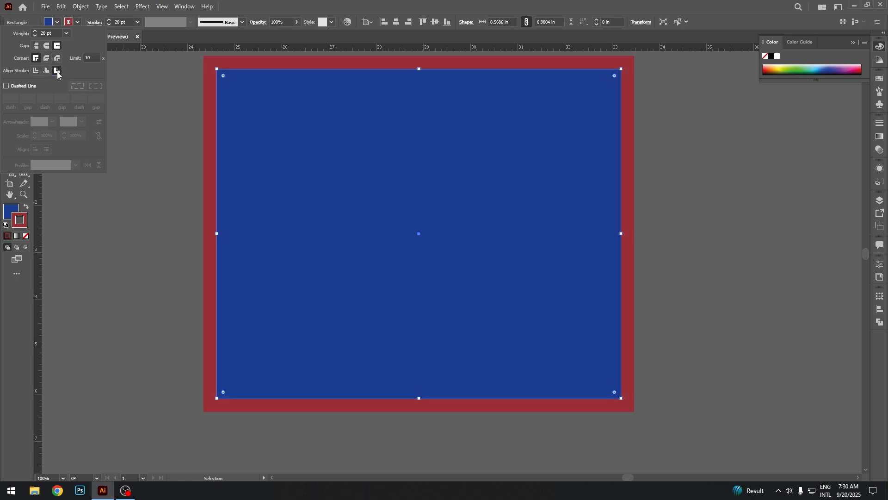
click(36, 71)
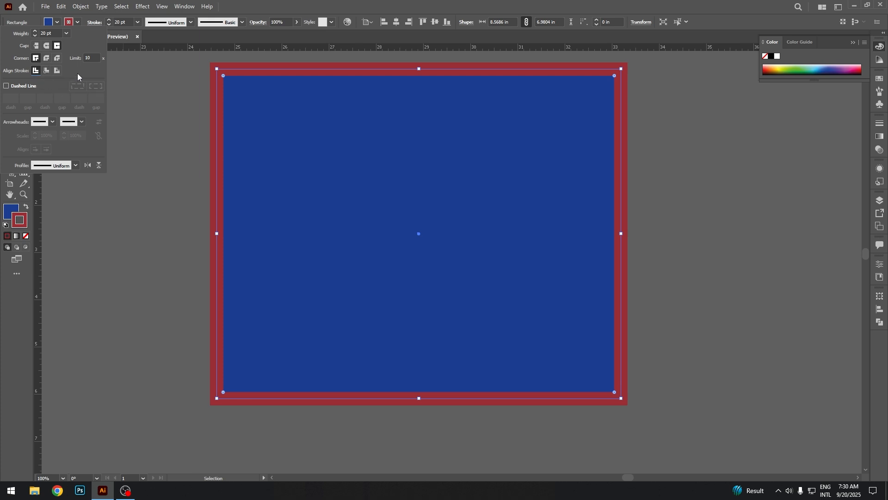
Turn the rectangle's stroke into a dashed line that preserves exact dash and gap lengths, with a 5 pt dash.
click(7, 86)
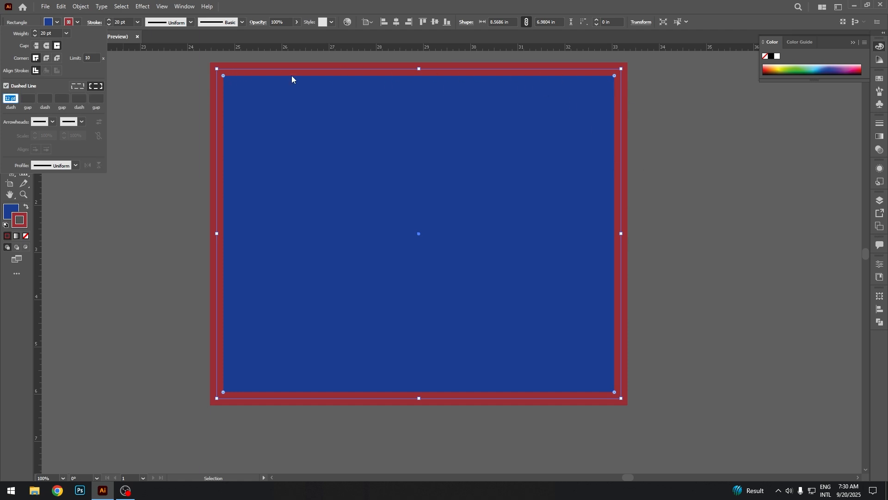
scroll(12, 99, down, 6)
scroll(12, 99, down, 1)
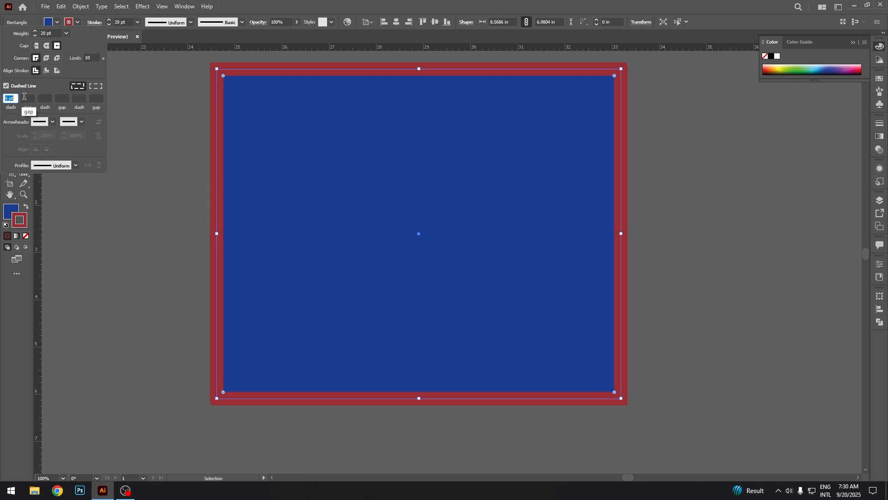
Try different gap lengths for the dashed stroke up and down to 32 pt, and clear the gap value.
click(25, 97)
scroll(24, 97, up, 20)
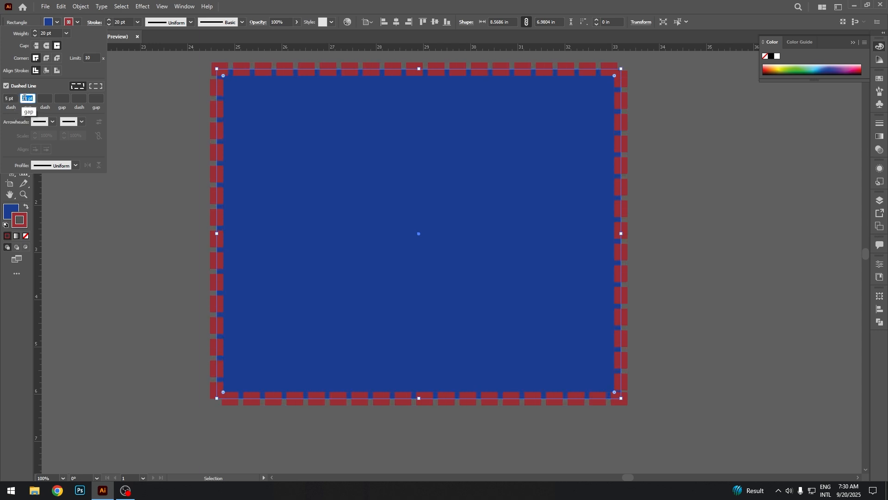
scroll(24, 98, down, 2)
scroll(26, 98, down, 1)
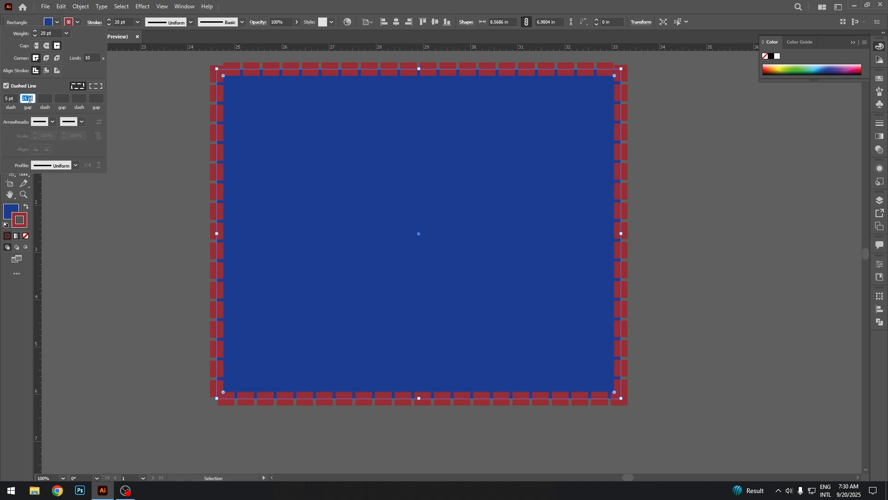
scroll(29, 98, up, 10)
scroll(29, 99, down, 13)
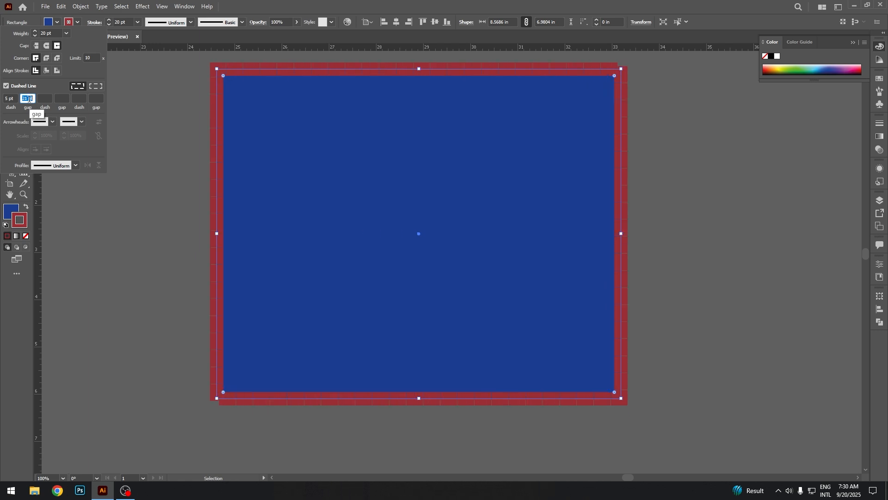
scroll(28, 98, up, 6)
scroll(29, 99, up, 5)
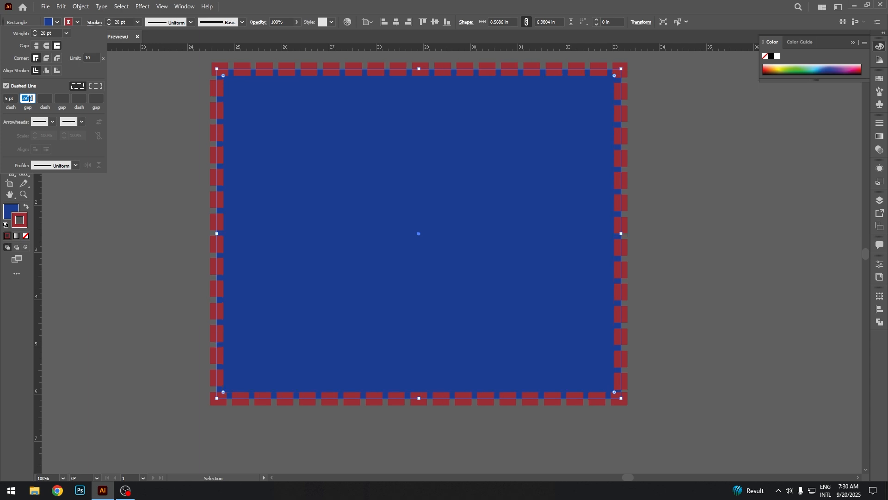
scroll(28, 98, down, 1)
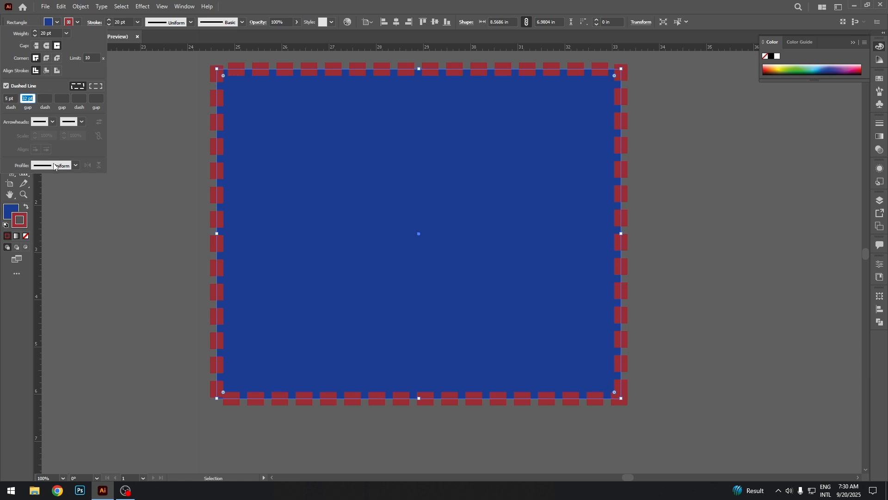
key(BackSpace)
Try the one-sided triangular taper and Width Profile 3 on the rectangle's stroke.
click(76, 166)
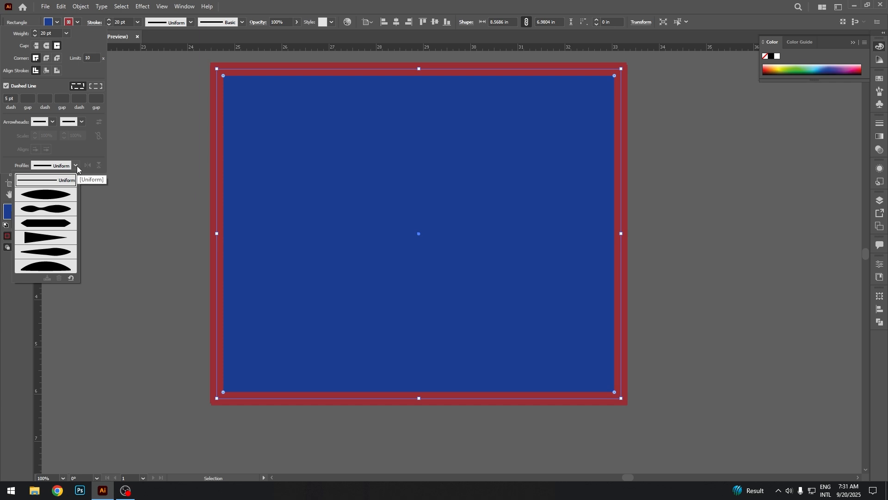
click(52, 236)
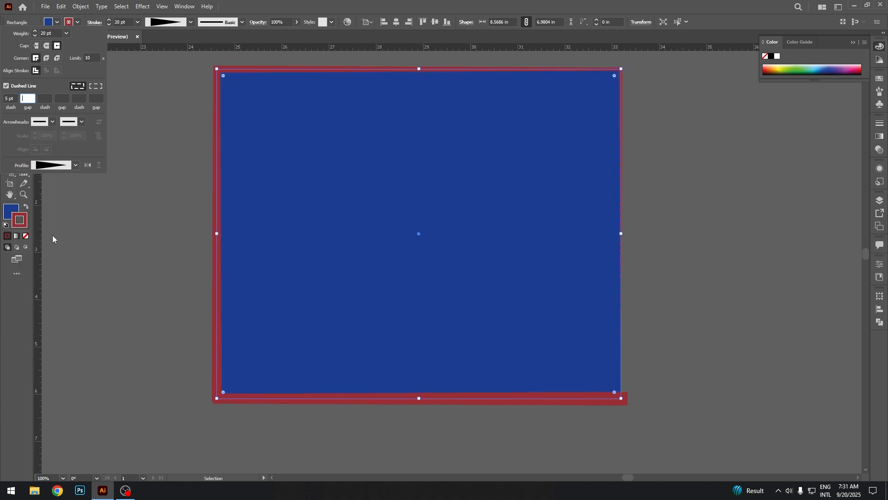
click(76, 166)
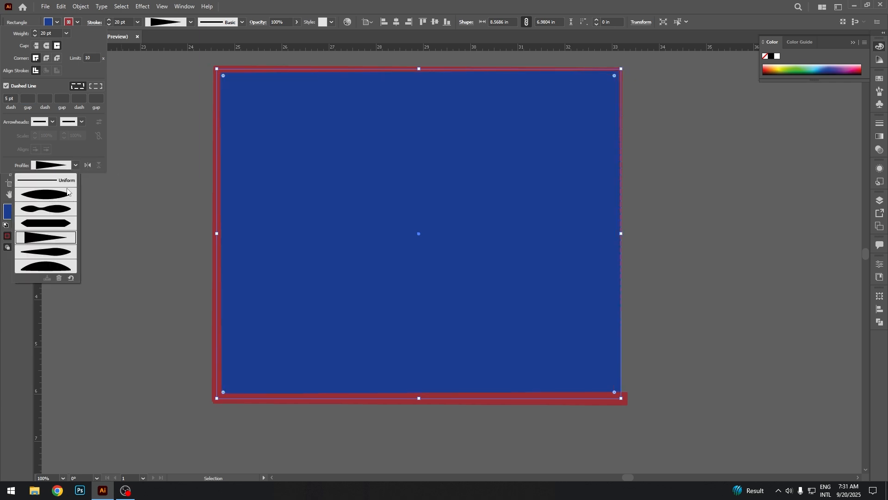
click(58, 222)
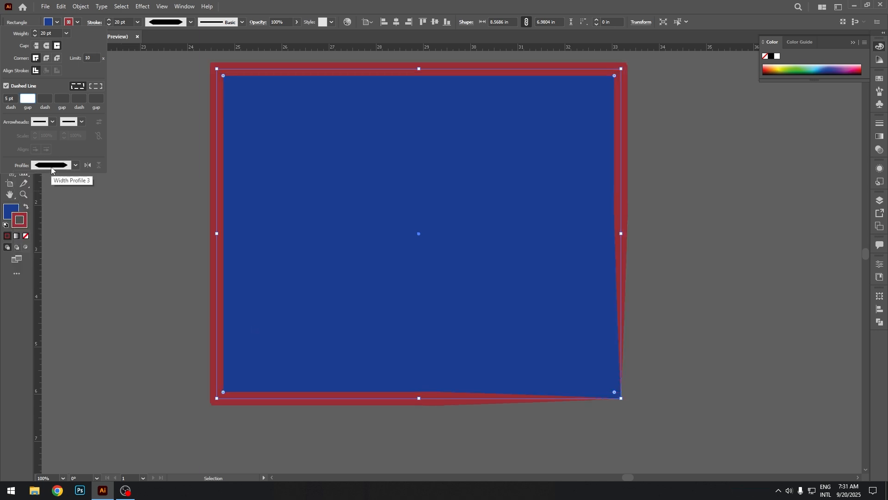
Compare the elliptical and asymmetric bulge width profiles on the rectangle's stroke, and leave it on the double-bulge profile.
click(76, 165)
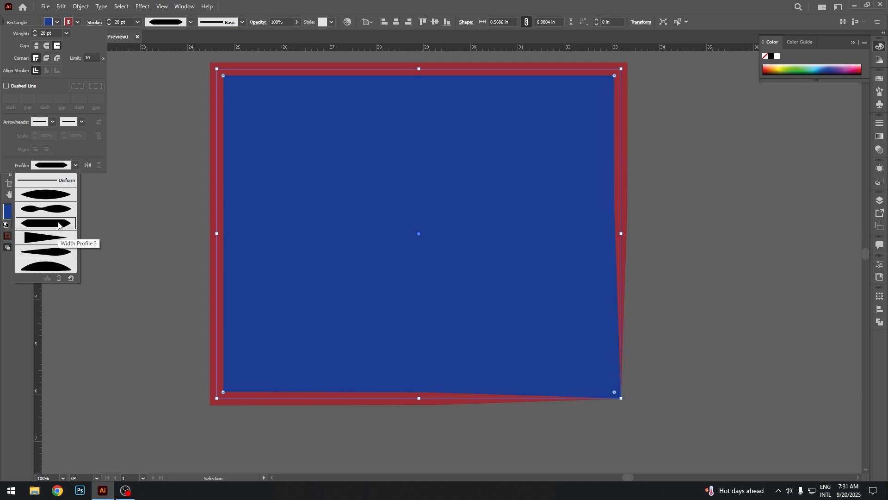
click(53, 195)
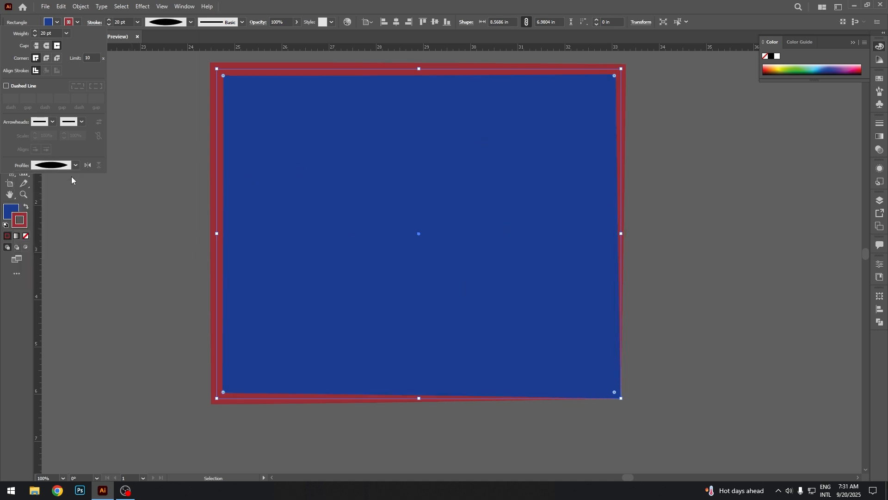
click(76, 166)
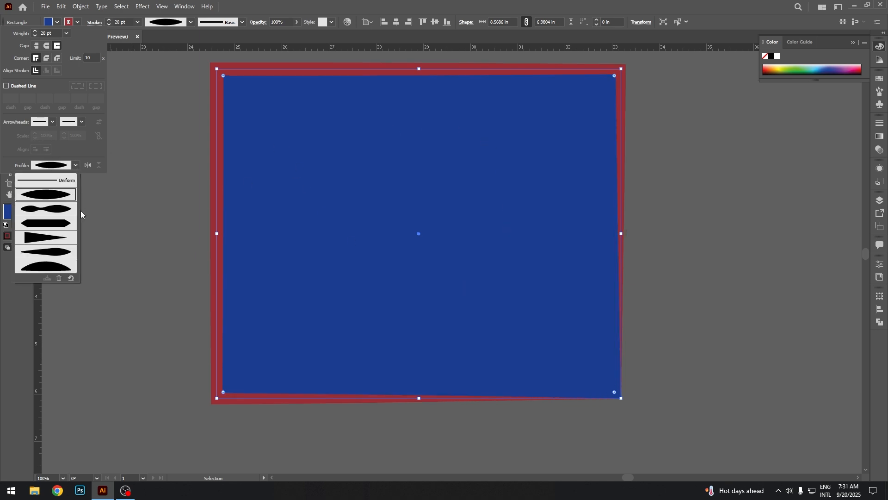
click(51, 253)
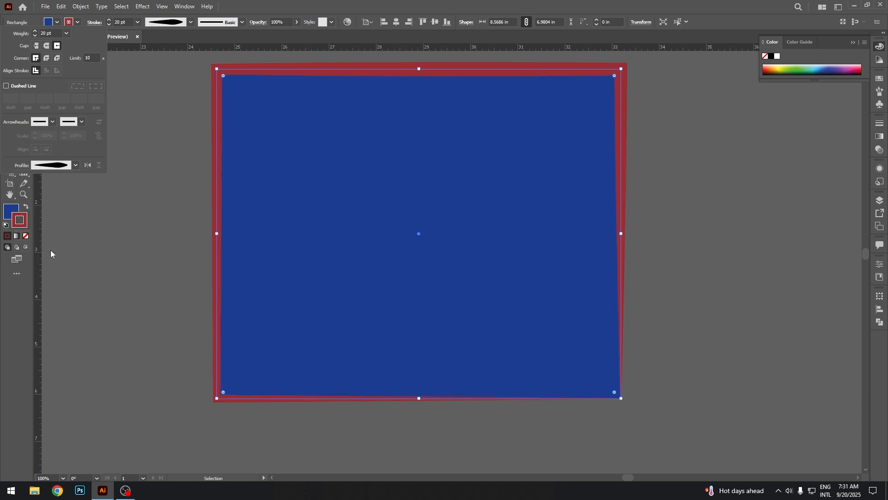
click(75, 165)
click(51, 211)
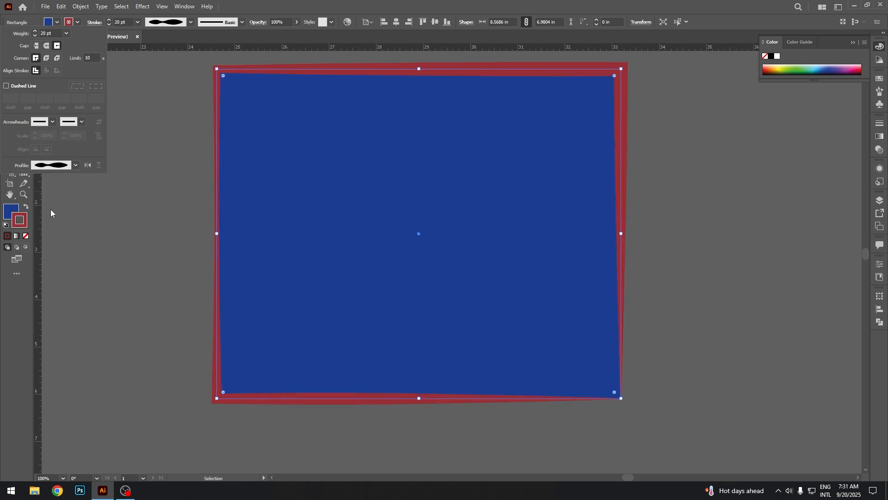
Try moving the rectangle slightly down on the canvas, and undo the move.
drag(316, 180, 314, 192)
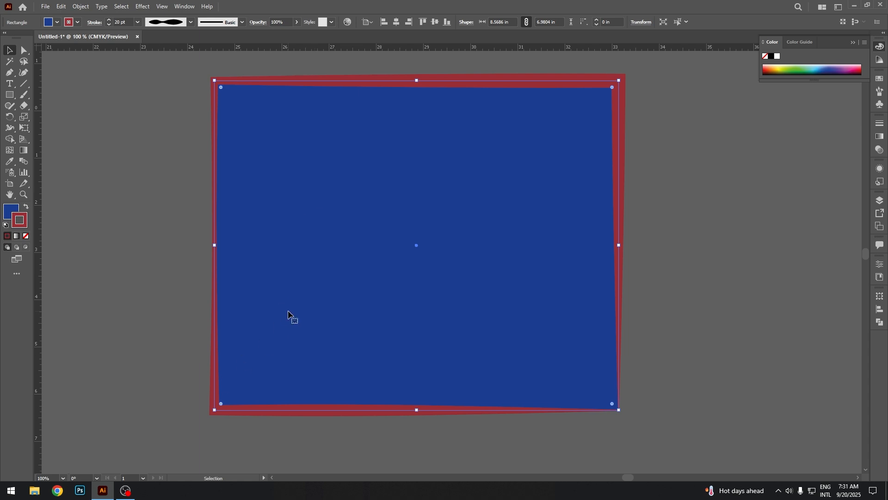
key(ctrl+z)
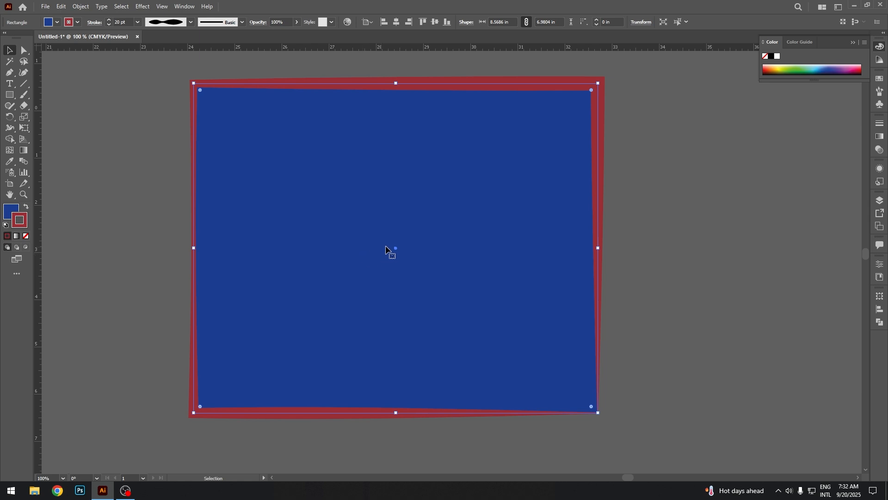